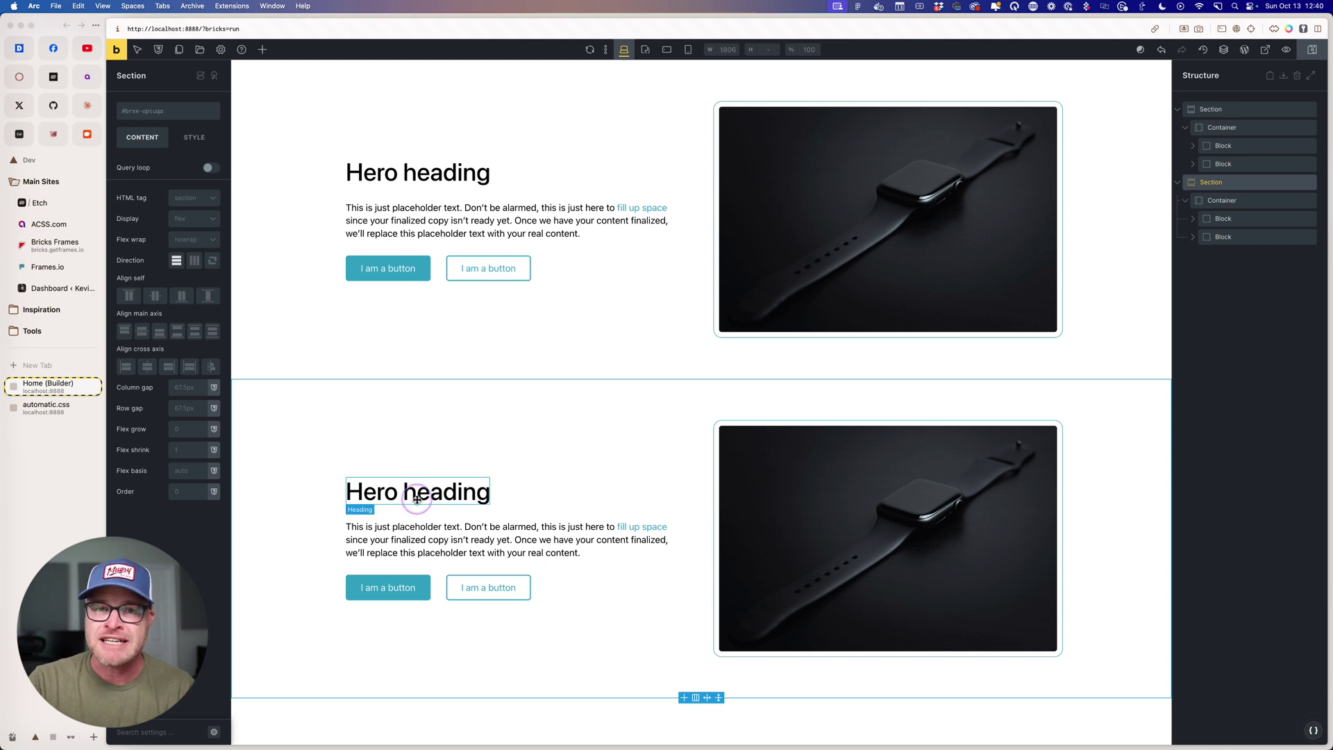
Step: Select the top hero section, checking the lower hero section along the way
left_click(296, 202)
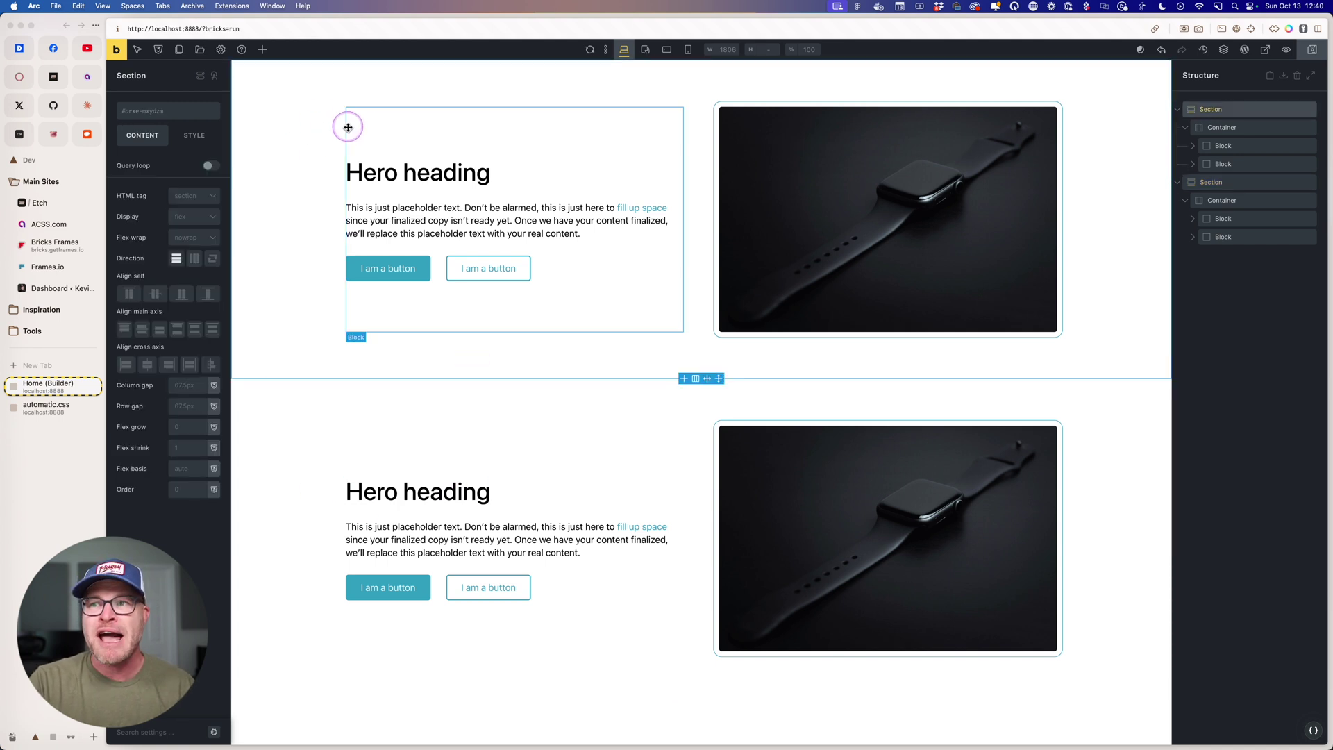
left_click(311, 435)
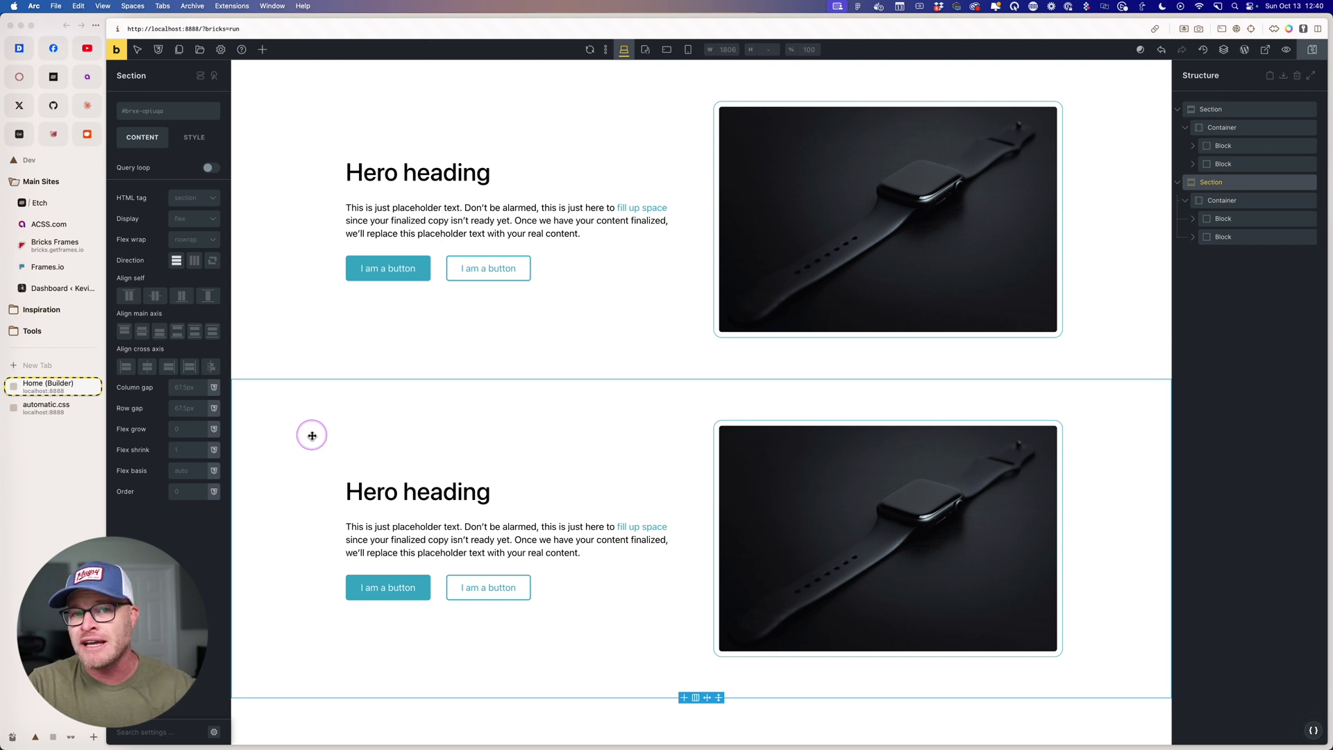
left_click(308, 354)
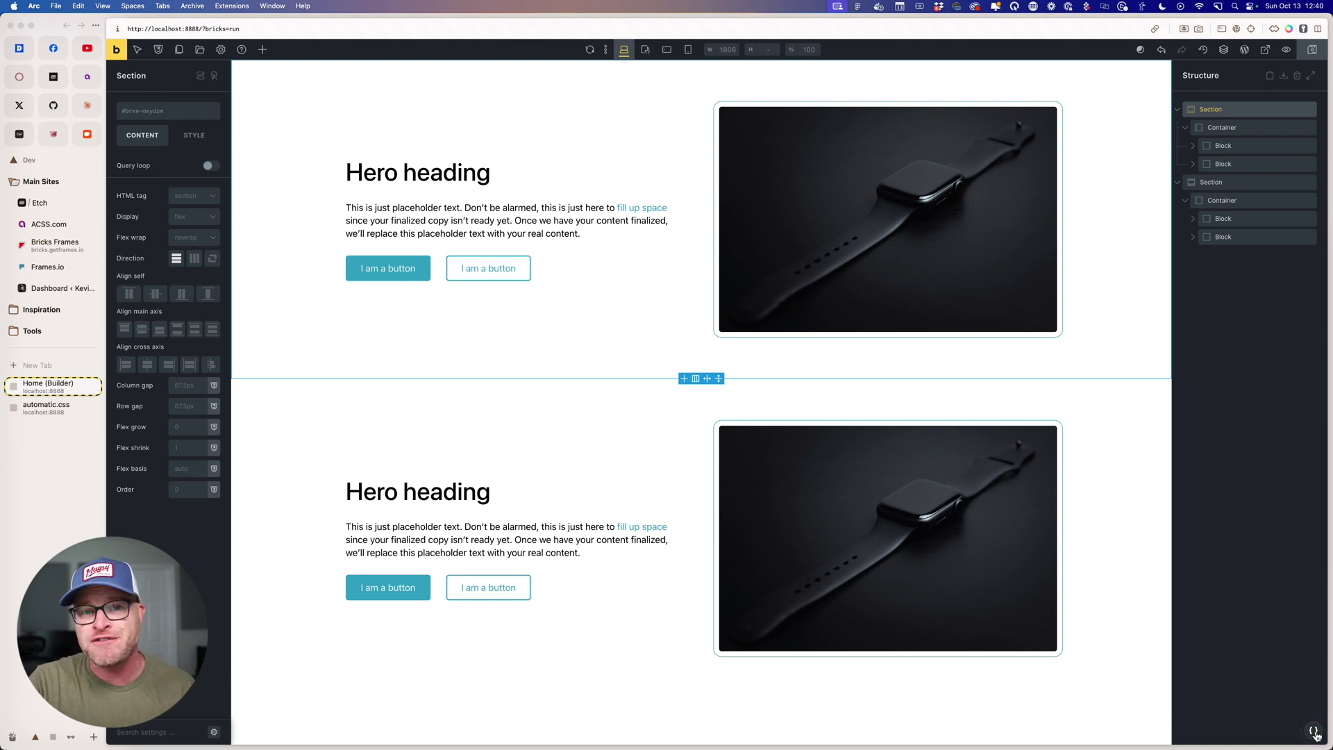
Step: Enable the experimental Textures & Overlays feature in the ACSS Options
left_click(1315, 731)
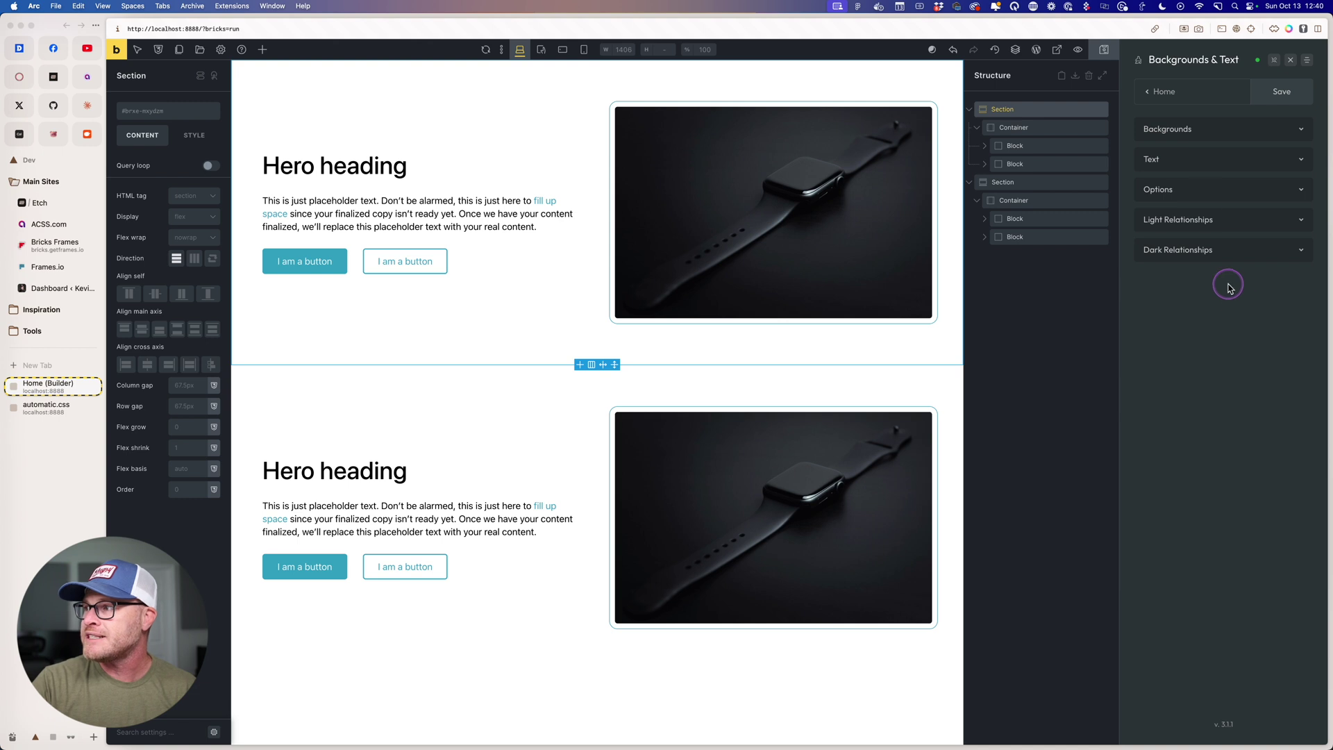
left_click(1156, 85)
left_click(1187, 464)
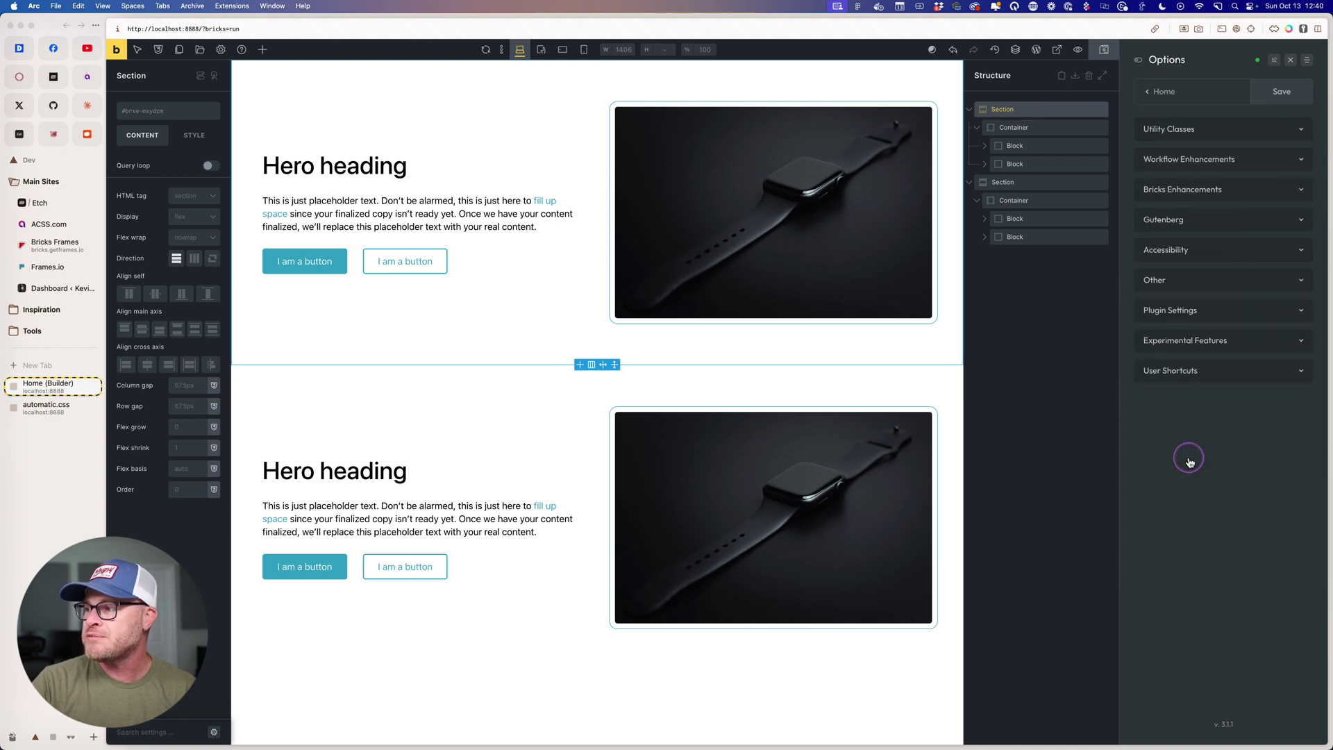
left_click(1196, 340)
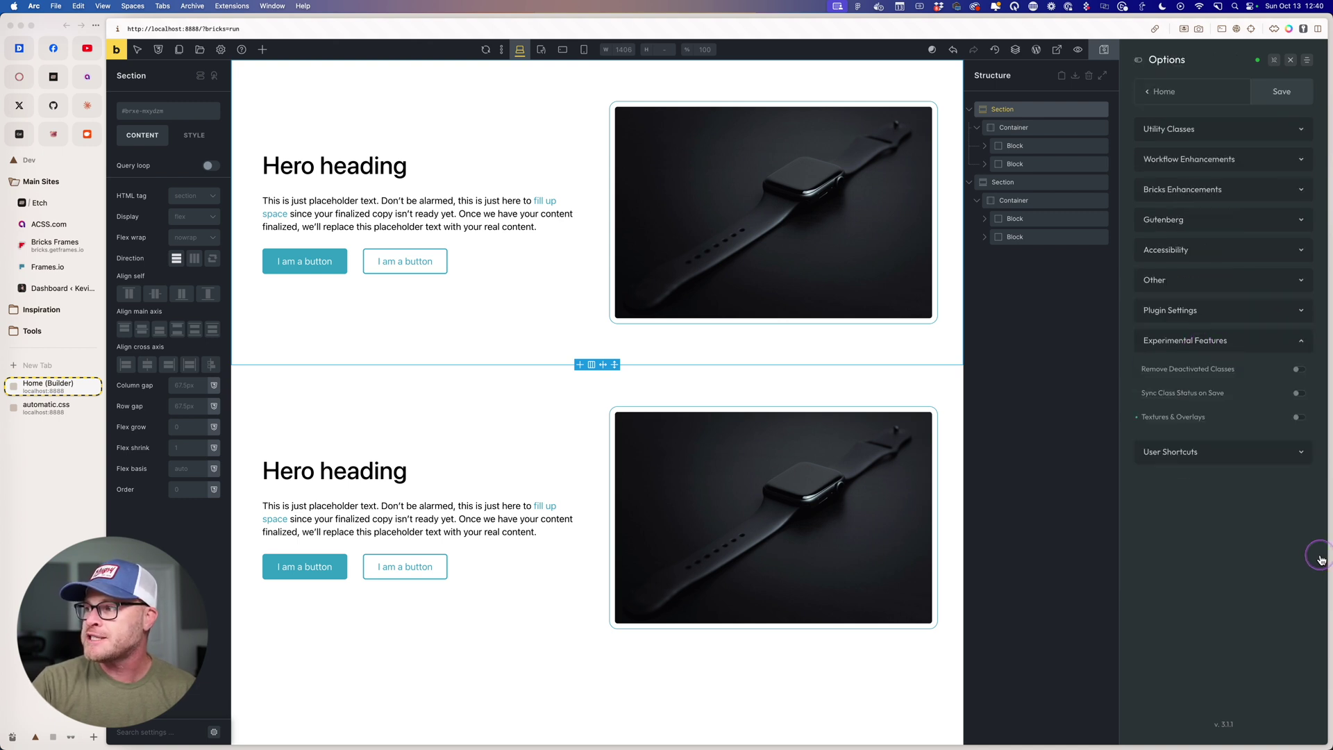
left_click(1300, 418)
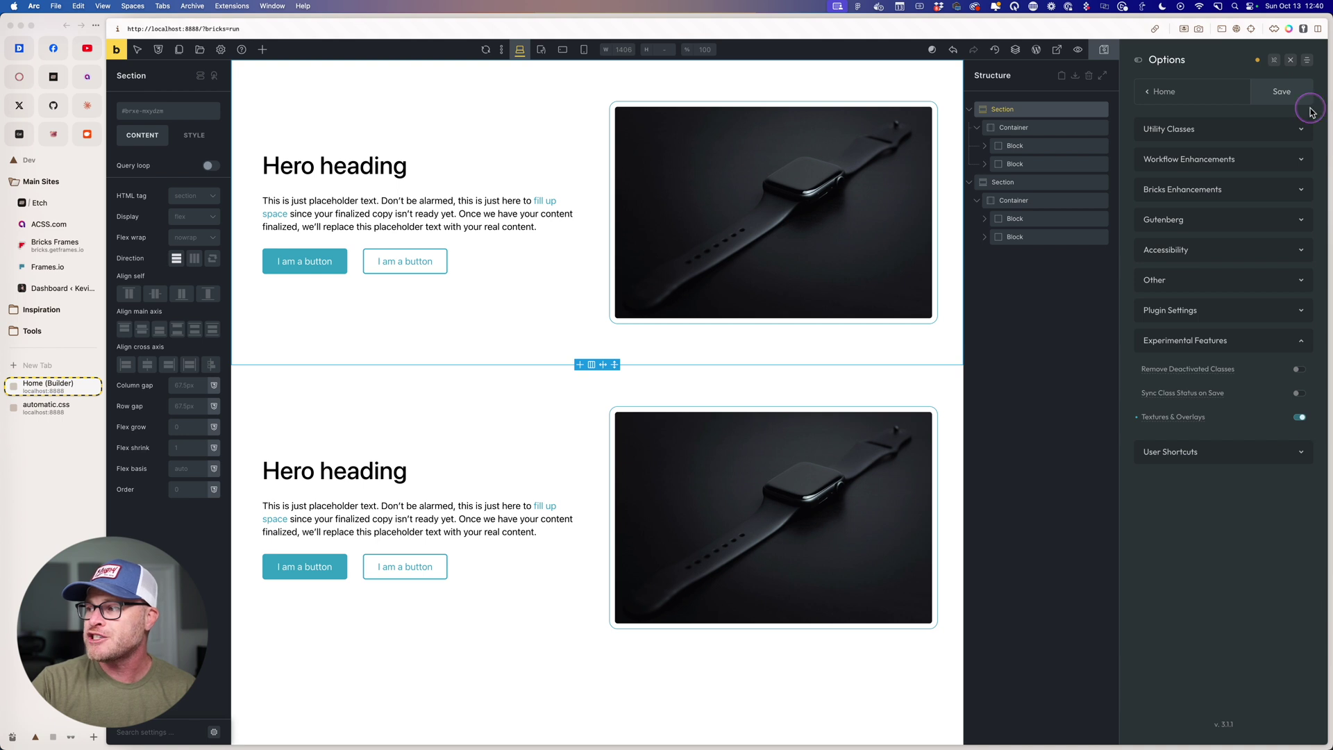
Step: Show the Textures & Overlays settings under Backgrounds & Text
left_click(1169, 93)
left_click(1189, 283)
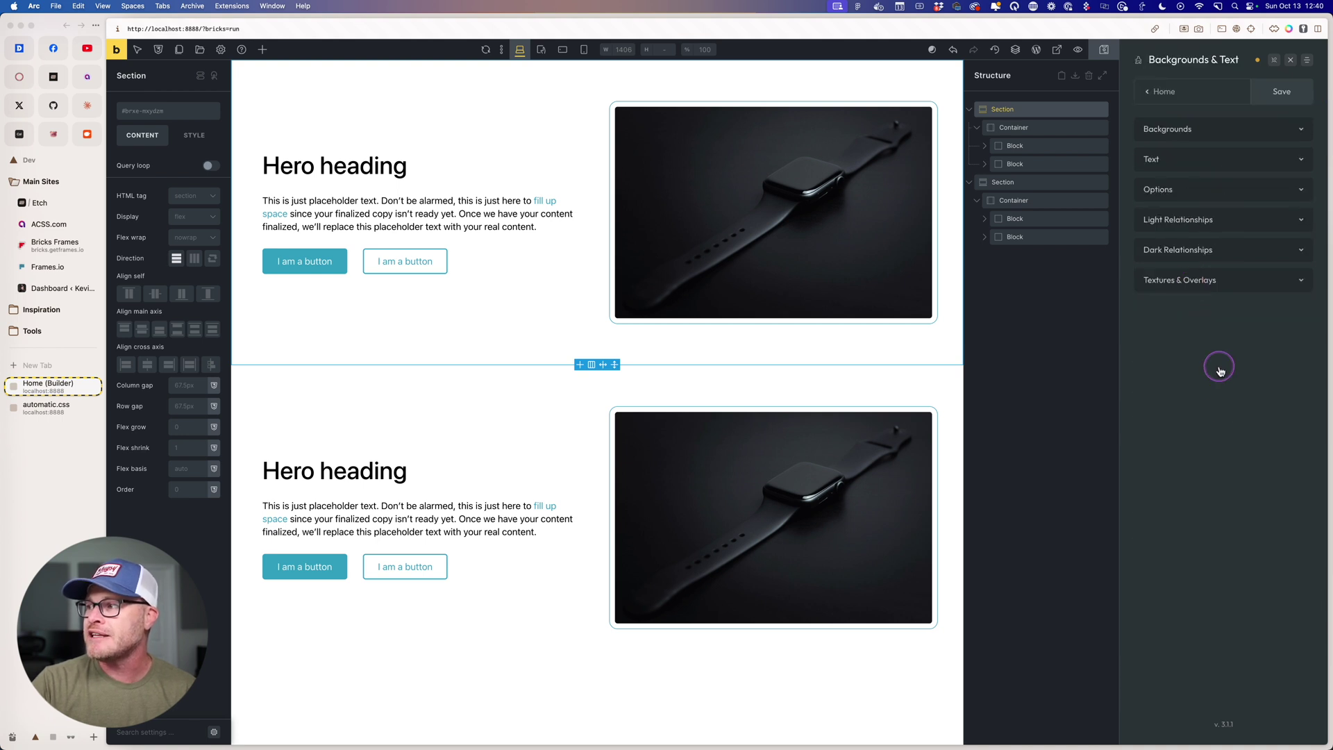
left_click(1199, 283)
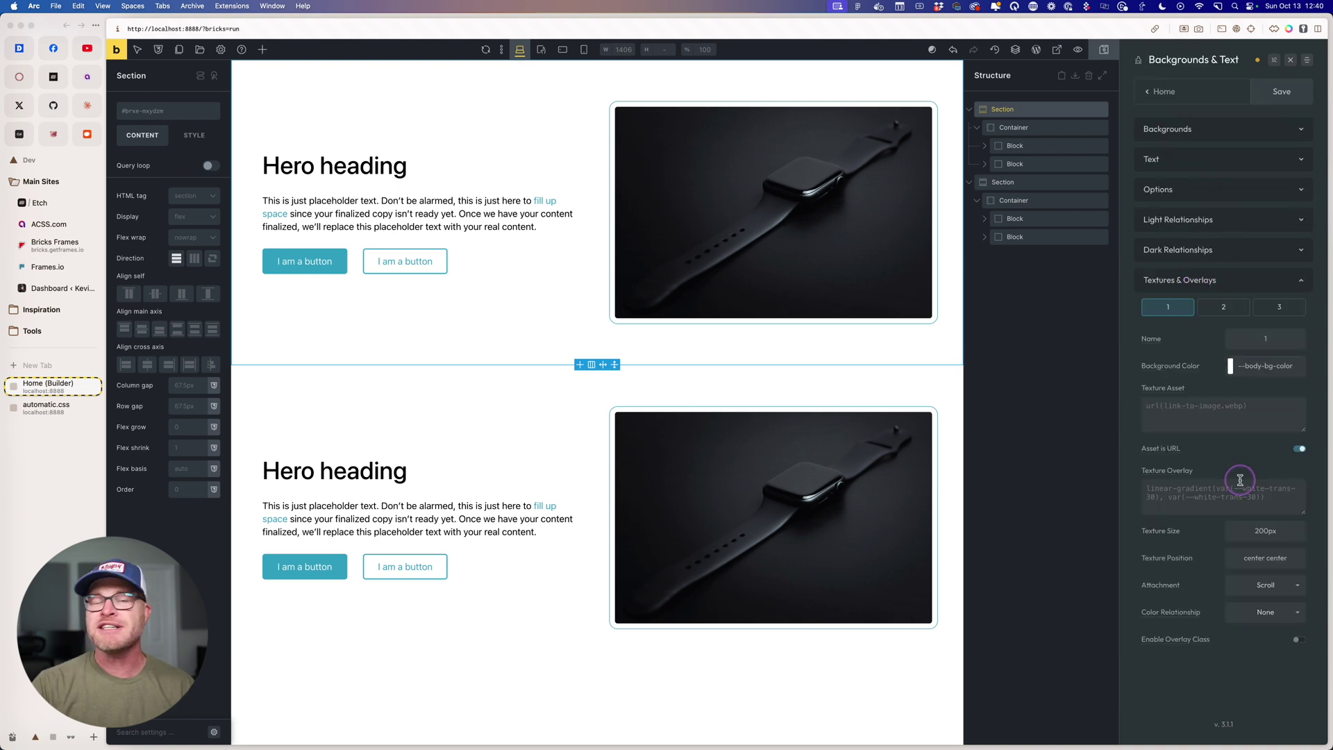
left_click(1229, 308)
left_click(1269, 305)
left_click(1168, 308)
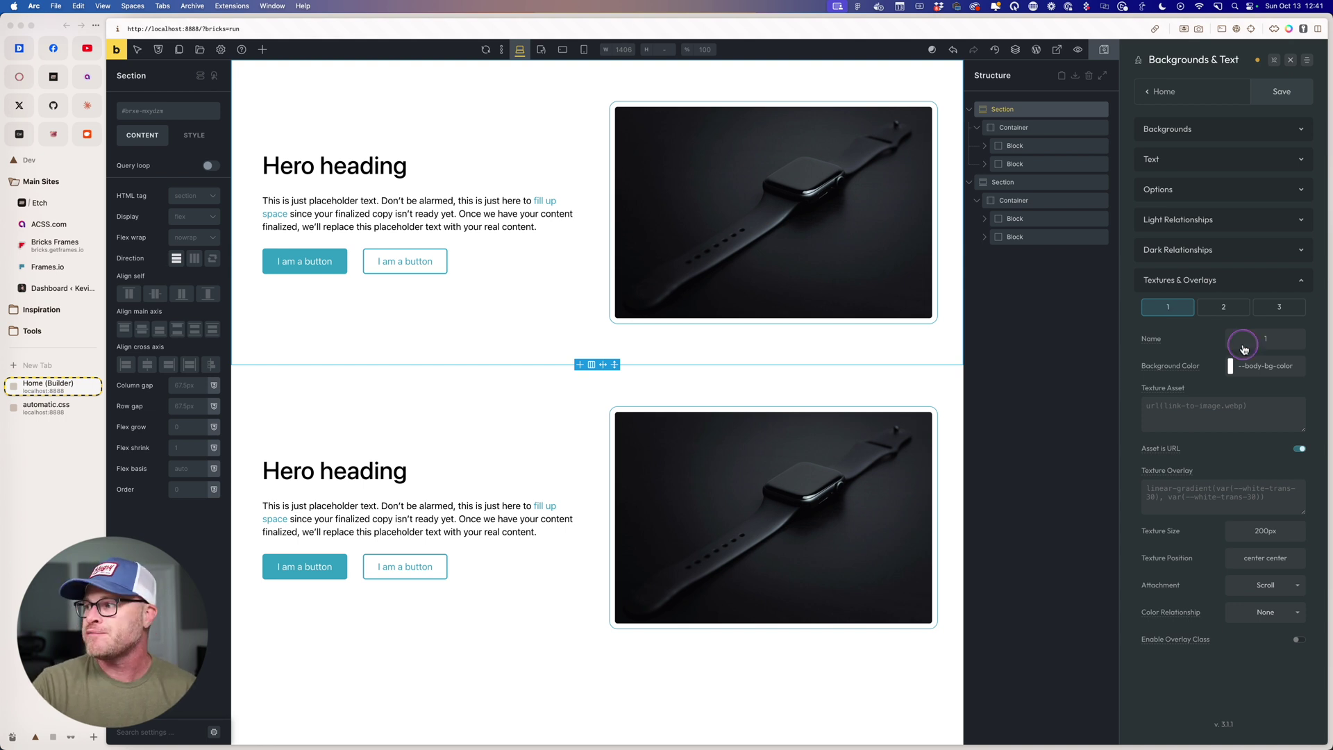
double_click(1234, 338)
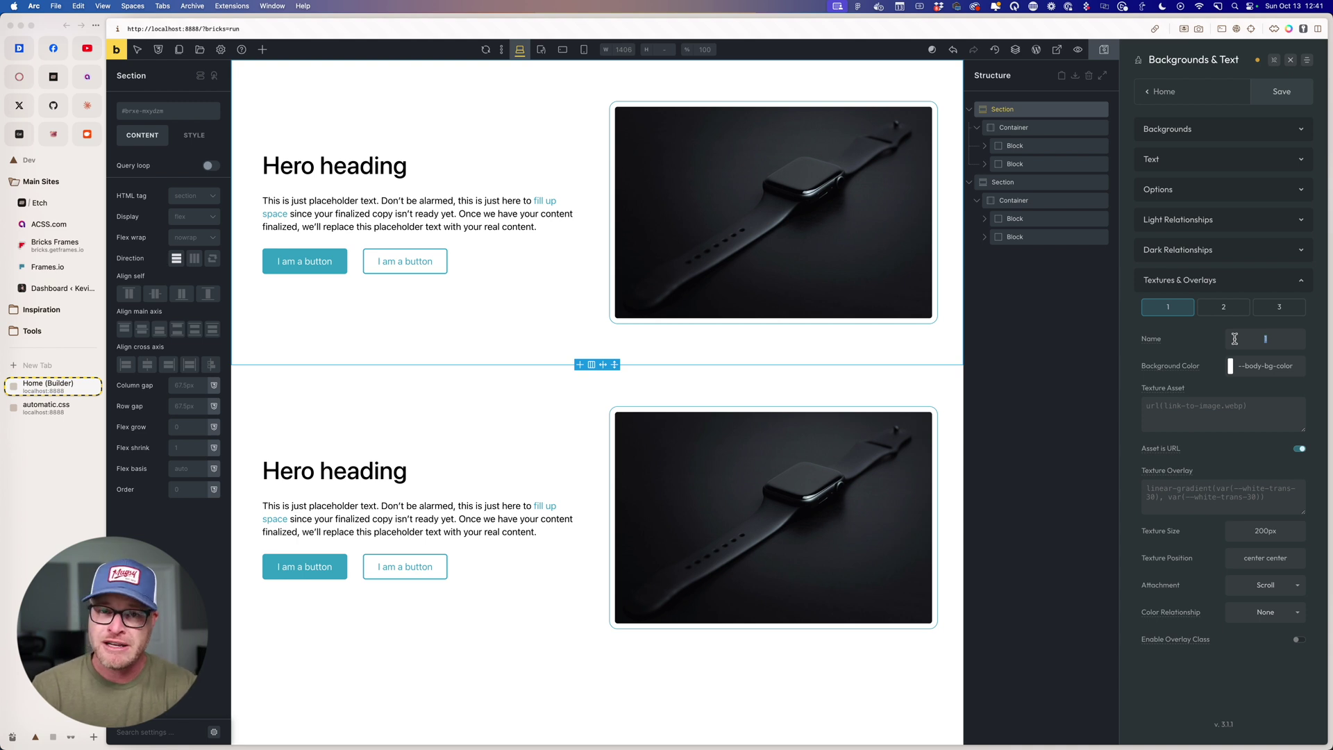
left_click(1239, 307)
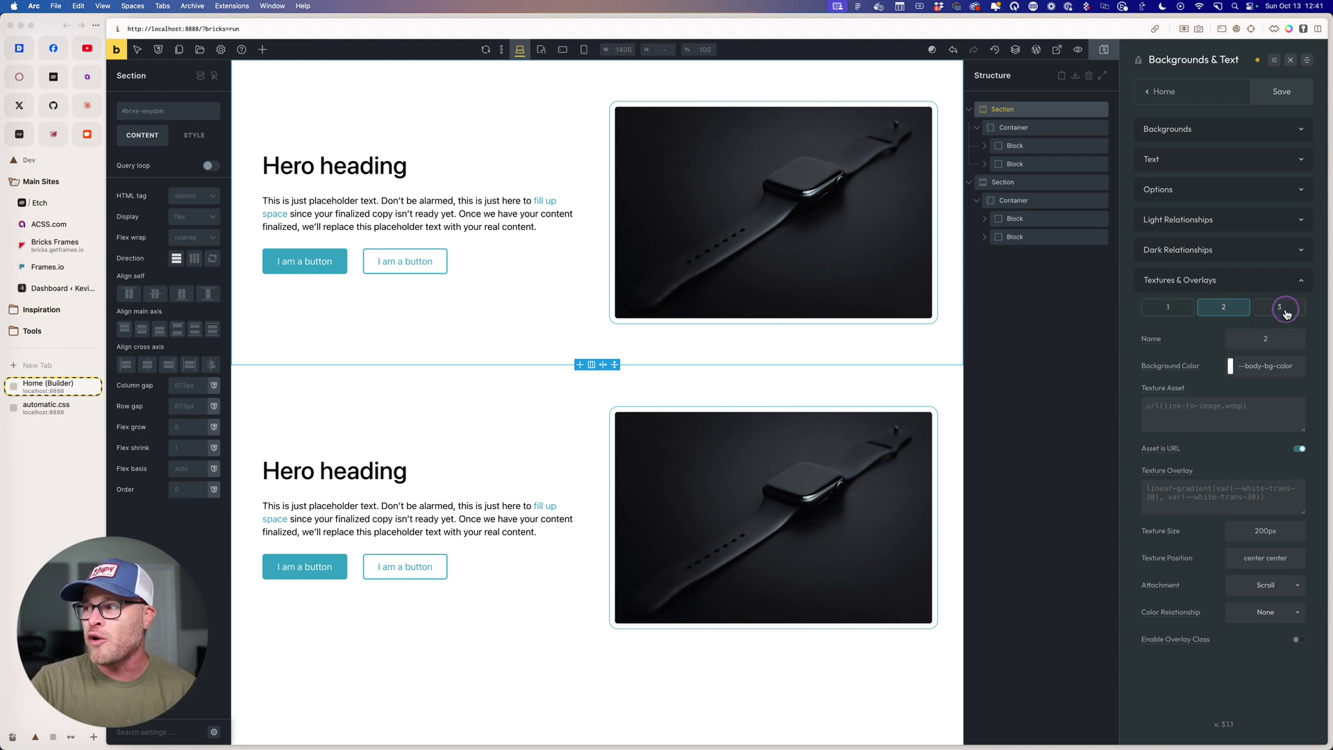
left_click(1283, 308)
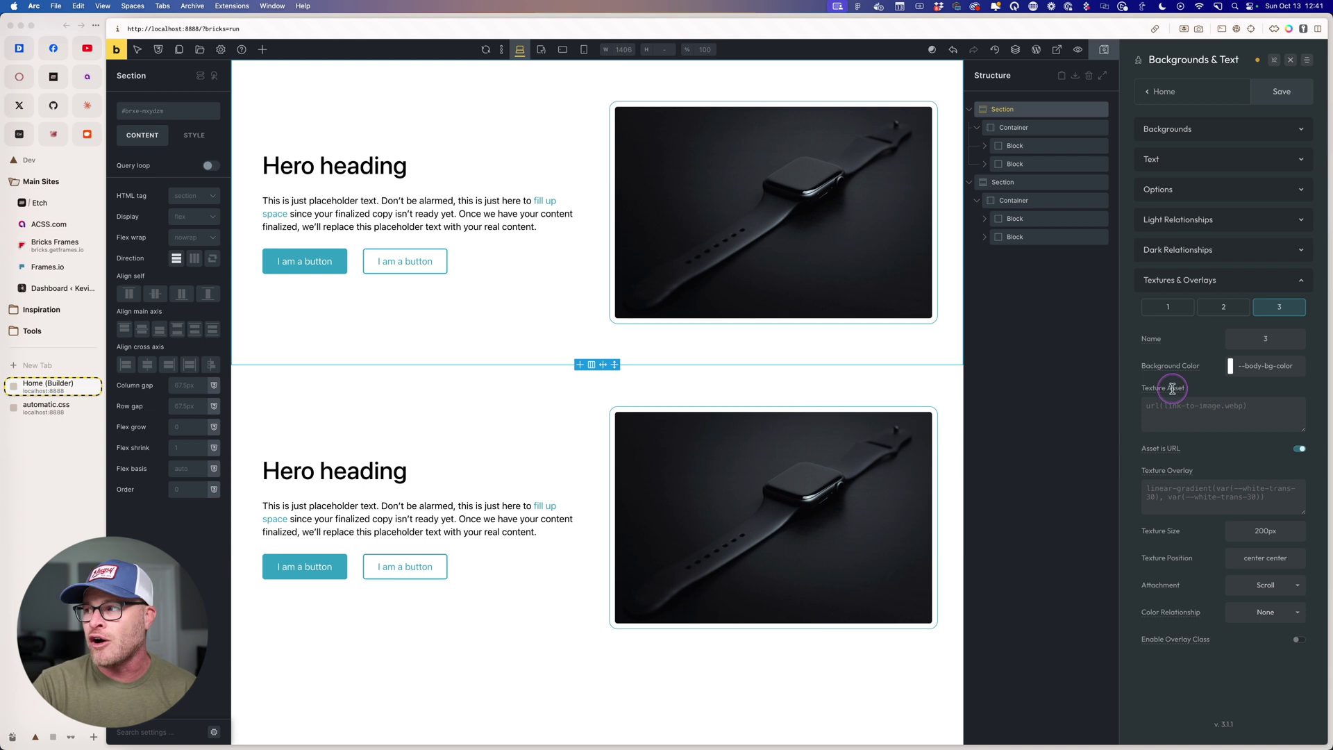
left_click(1170, 307)
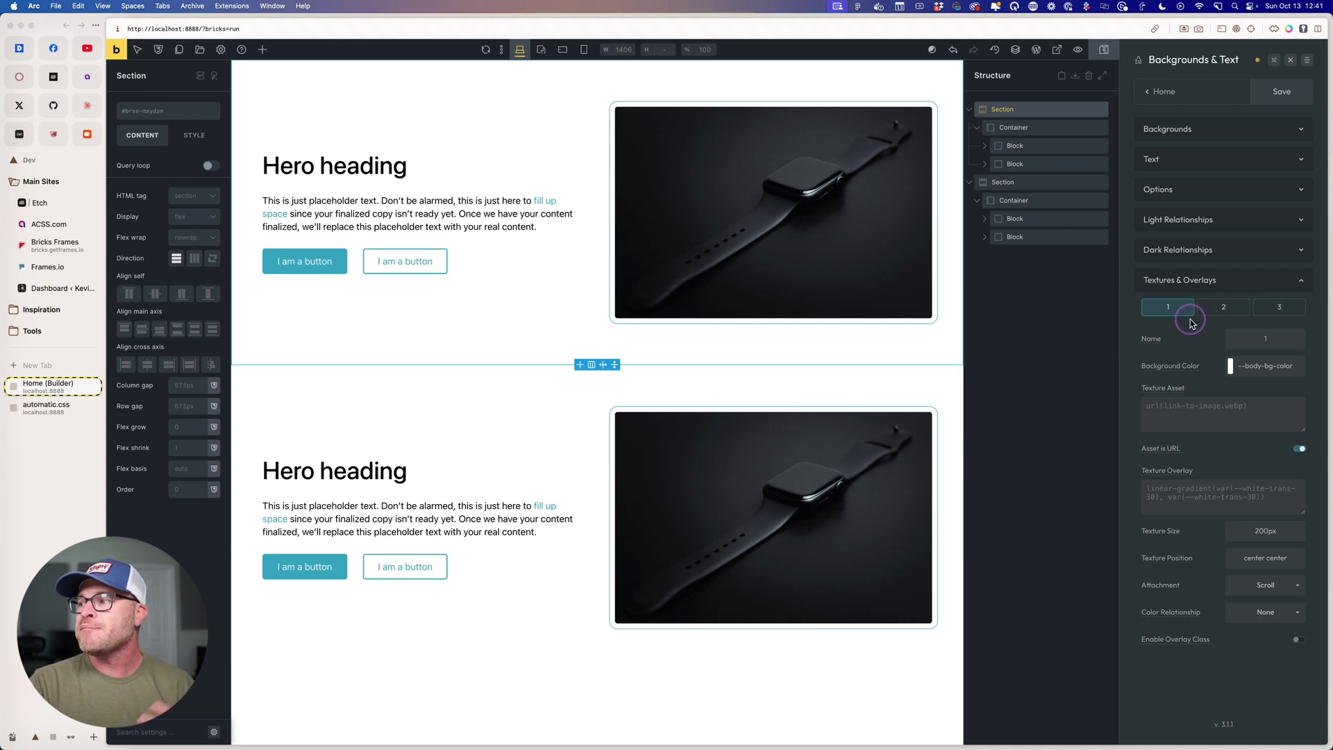
double_click(1266, 339)
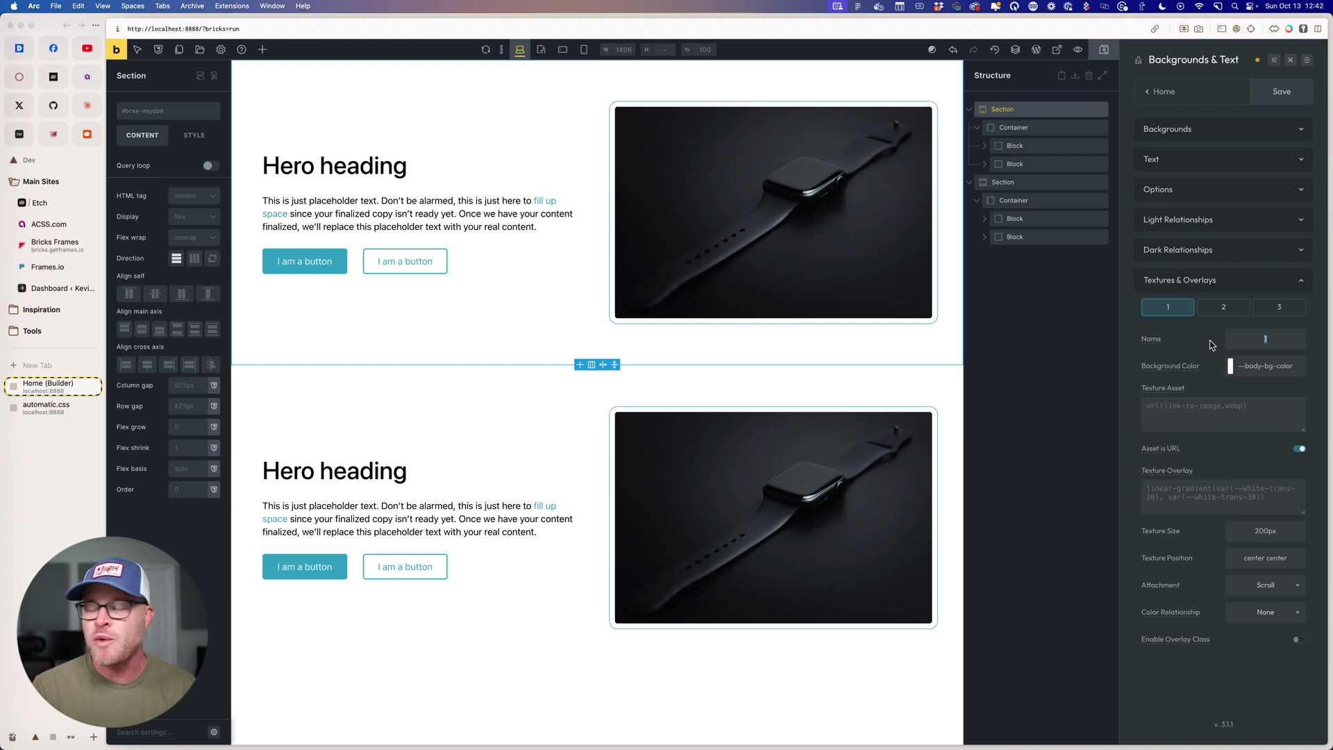
Step: Select the watch image and pick the blue gradient image in its media library
left_click(902, 292)
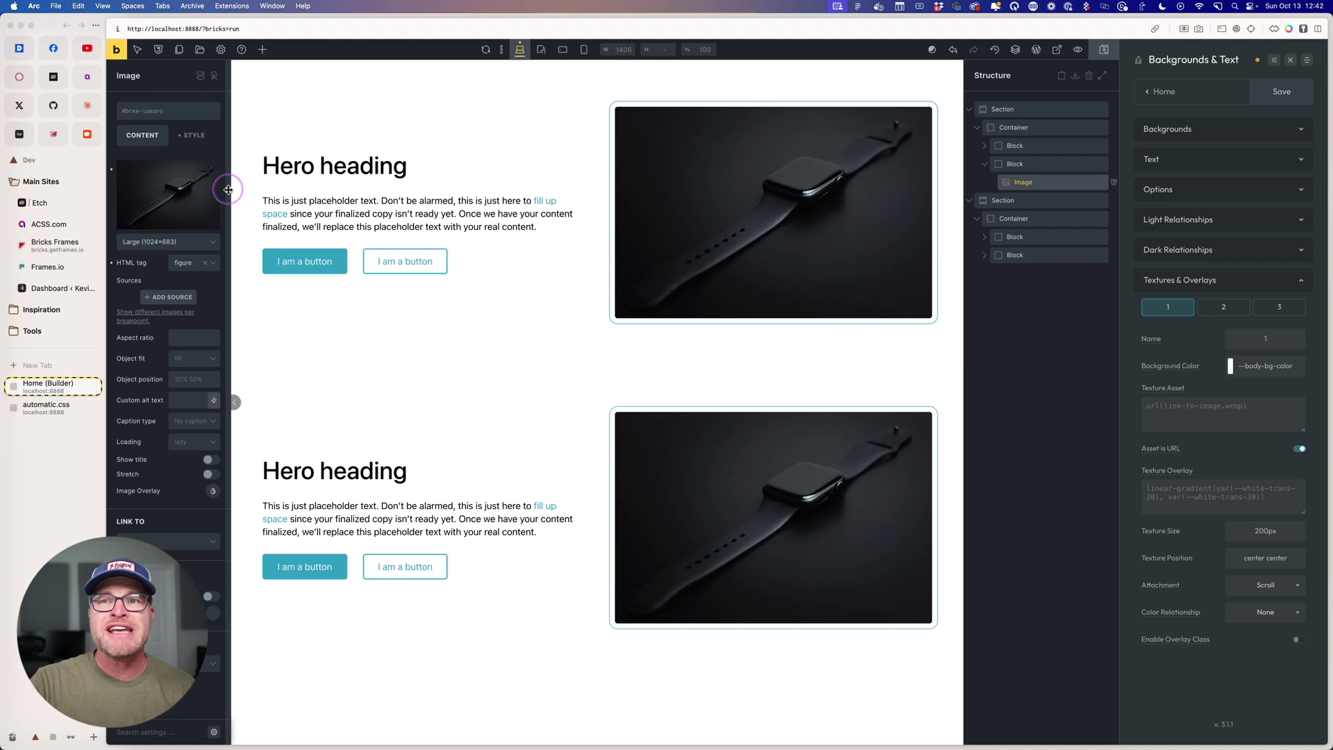
left_click(200, 195)
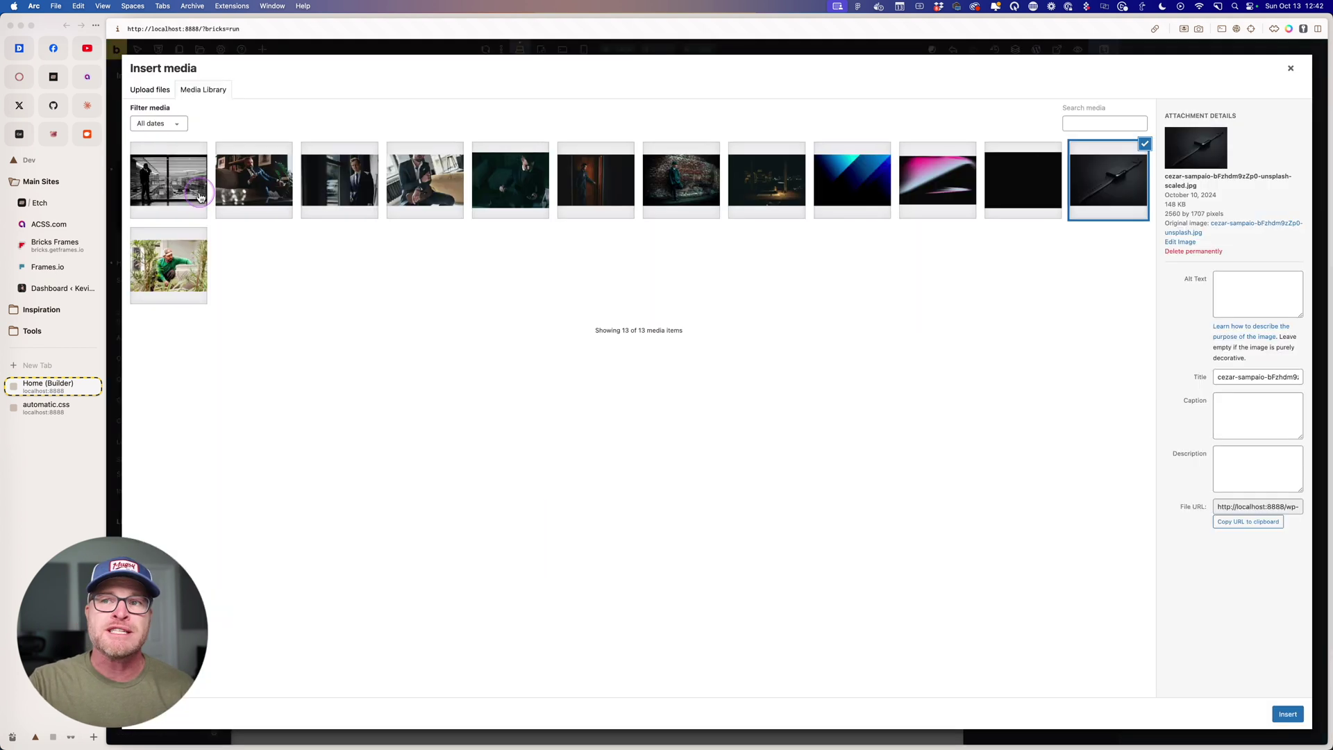
left_click(868, 183)
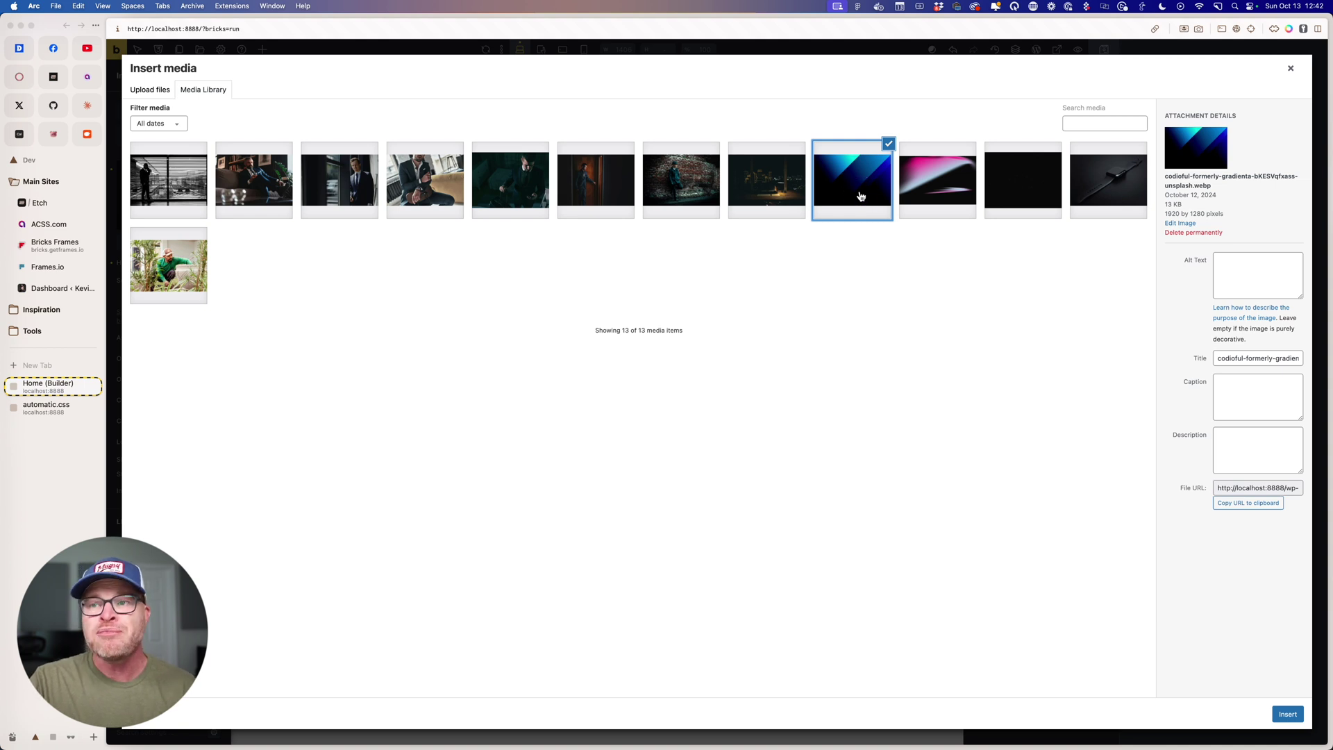
left_click(859, 199)
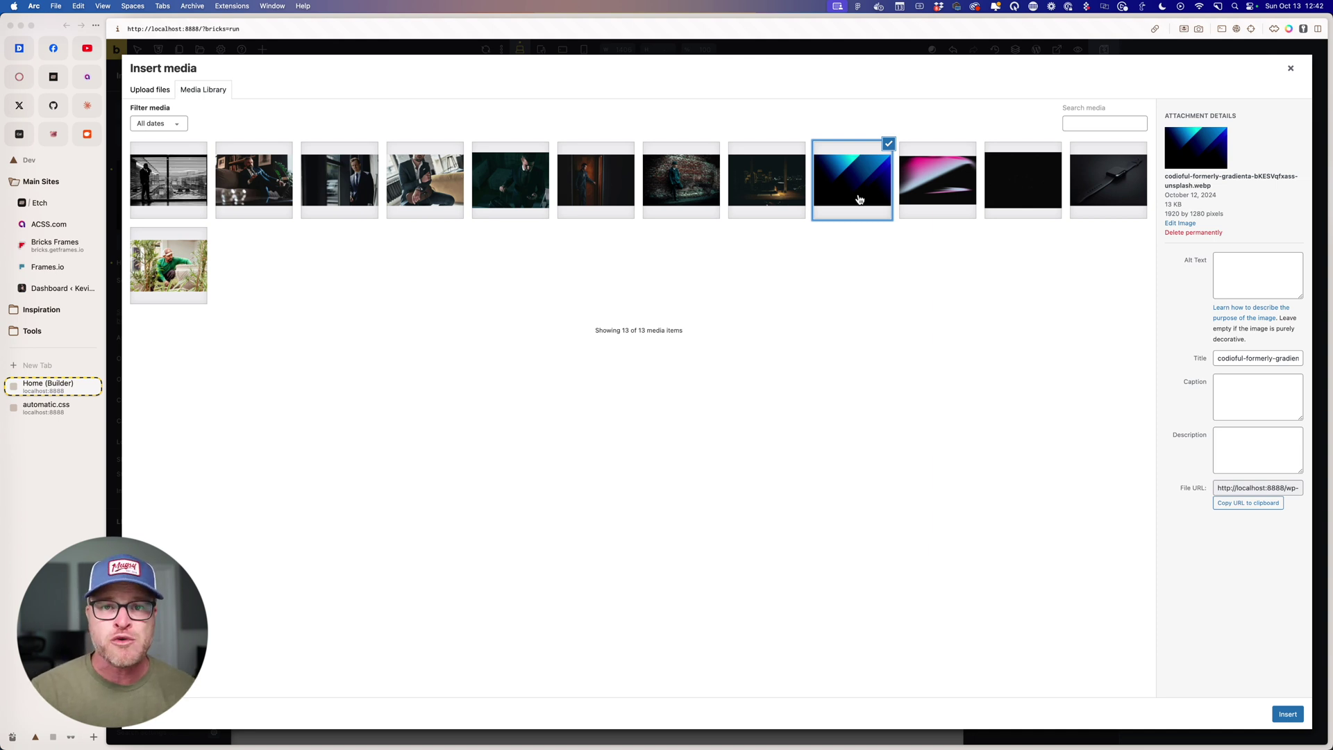
Step: Copy the gradient image's file URL and close the media library without inserting
left_click(1179, 152)
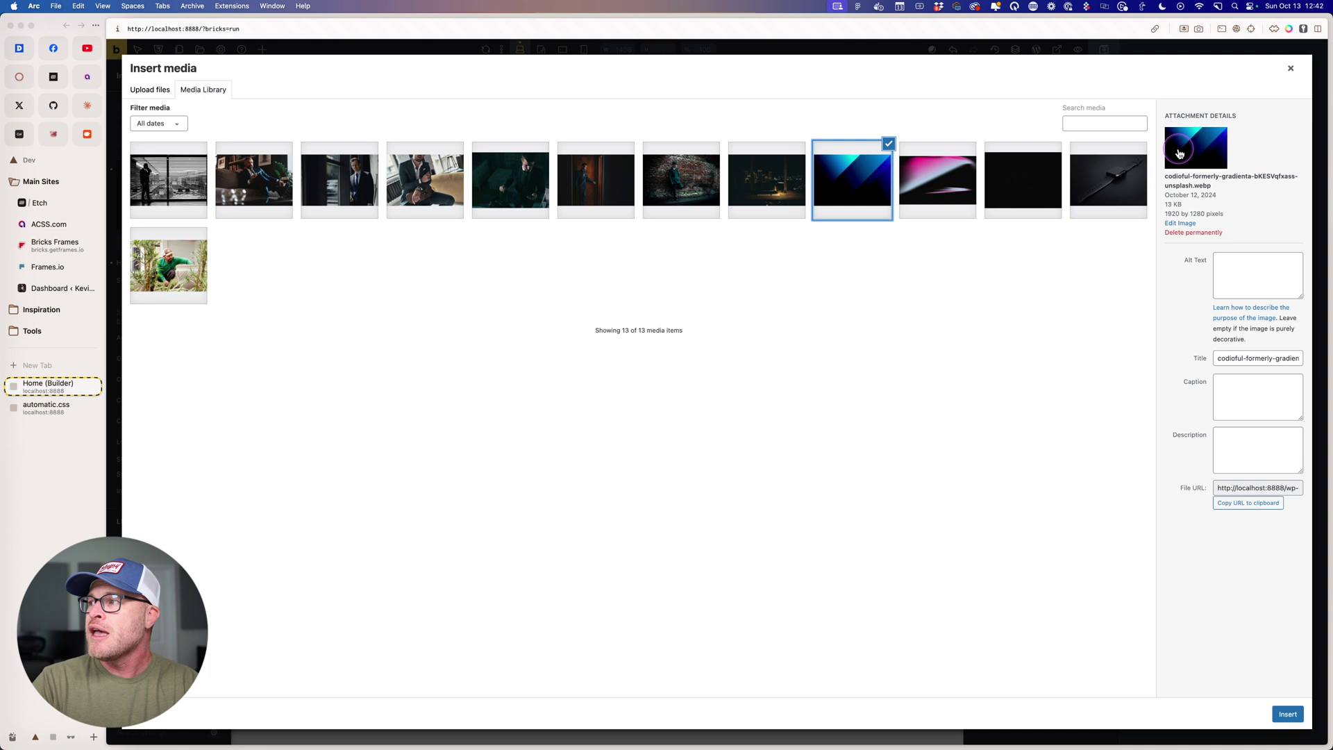
left_click(1261, 358)
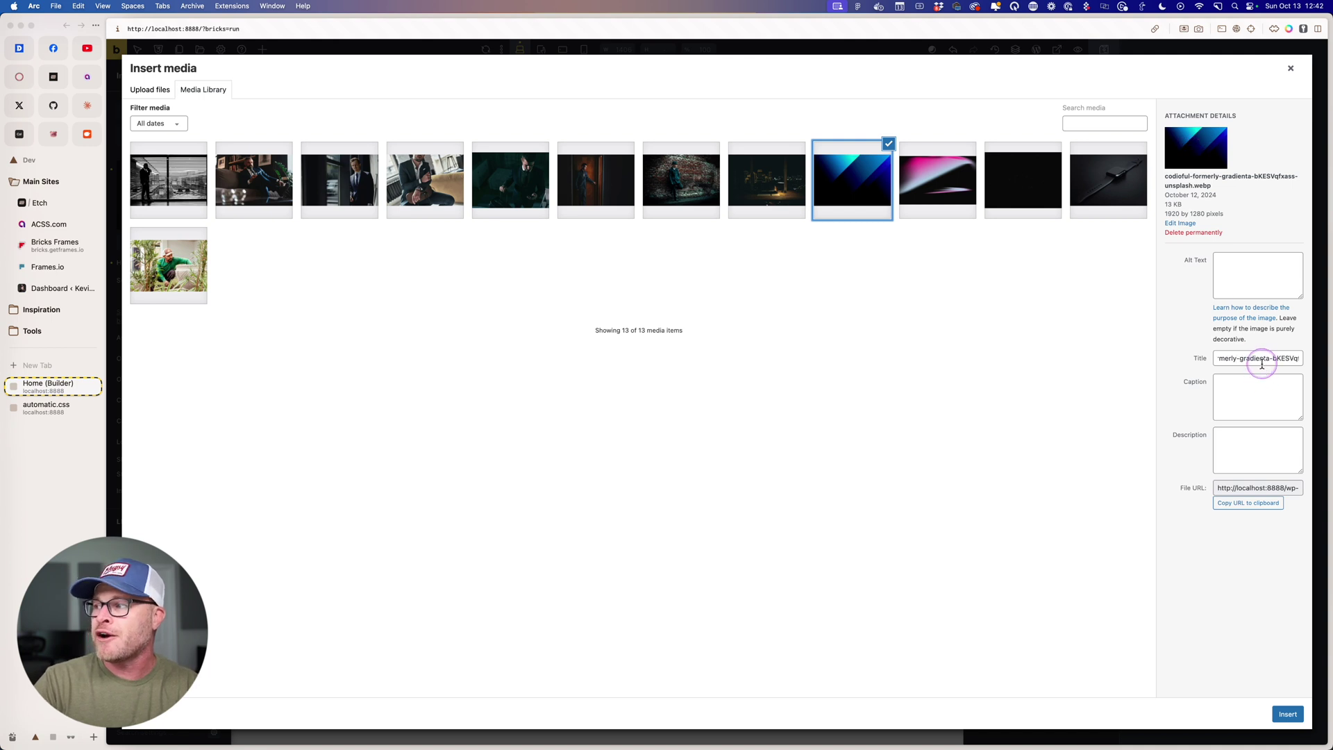
left_click(1245, 487)
left_click_drag(1246, 488, 1304, 490)
key("super+c")
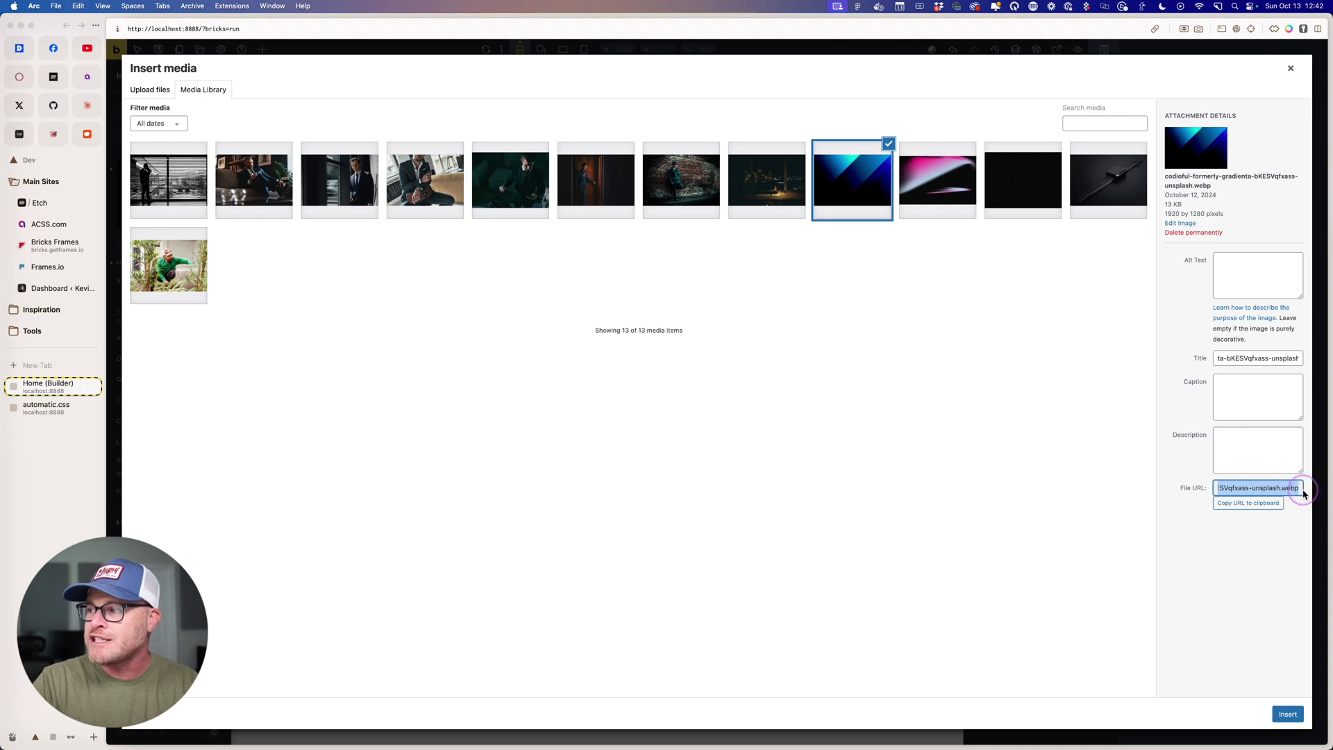
left_click(1291, 68)
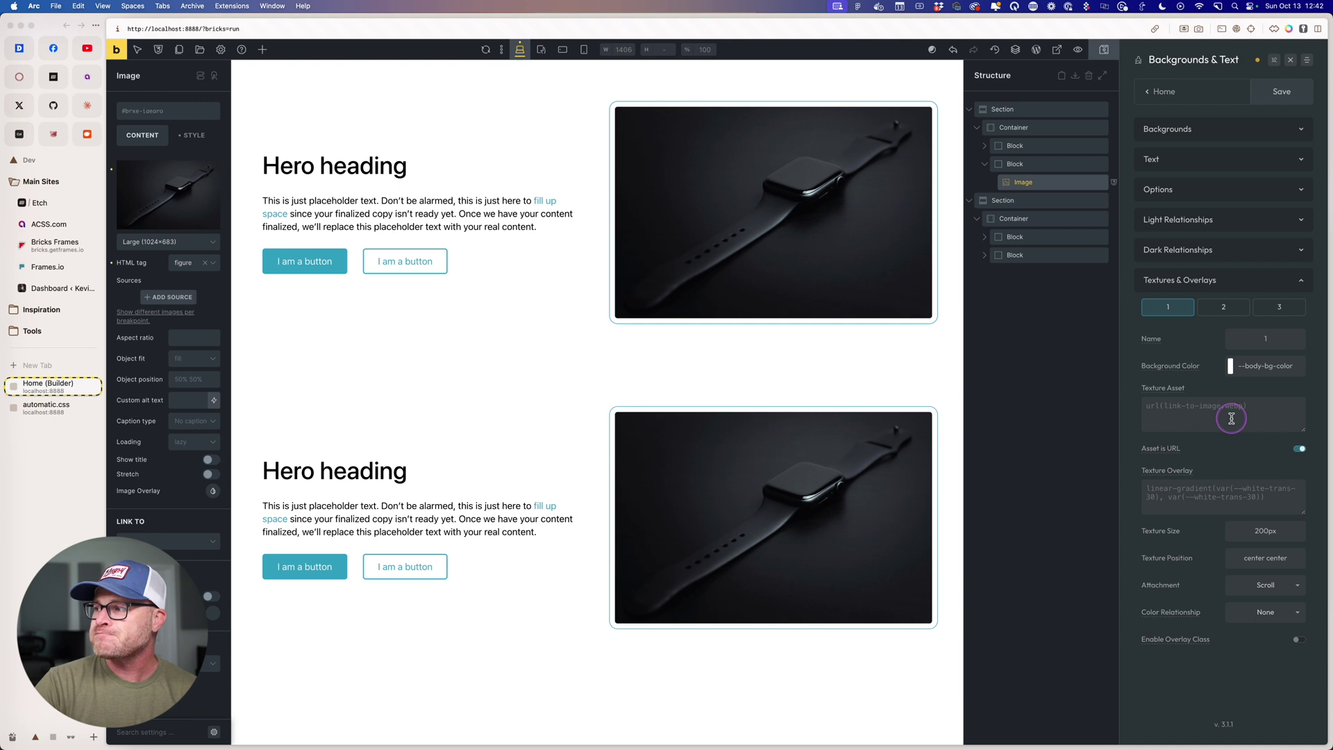
Step: Try pasting the gradient URL as Texture Asset, then clear it and re-toggle Asset is URL
left_click(1162, 392)
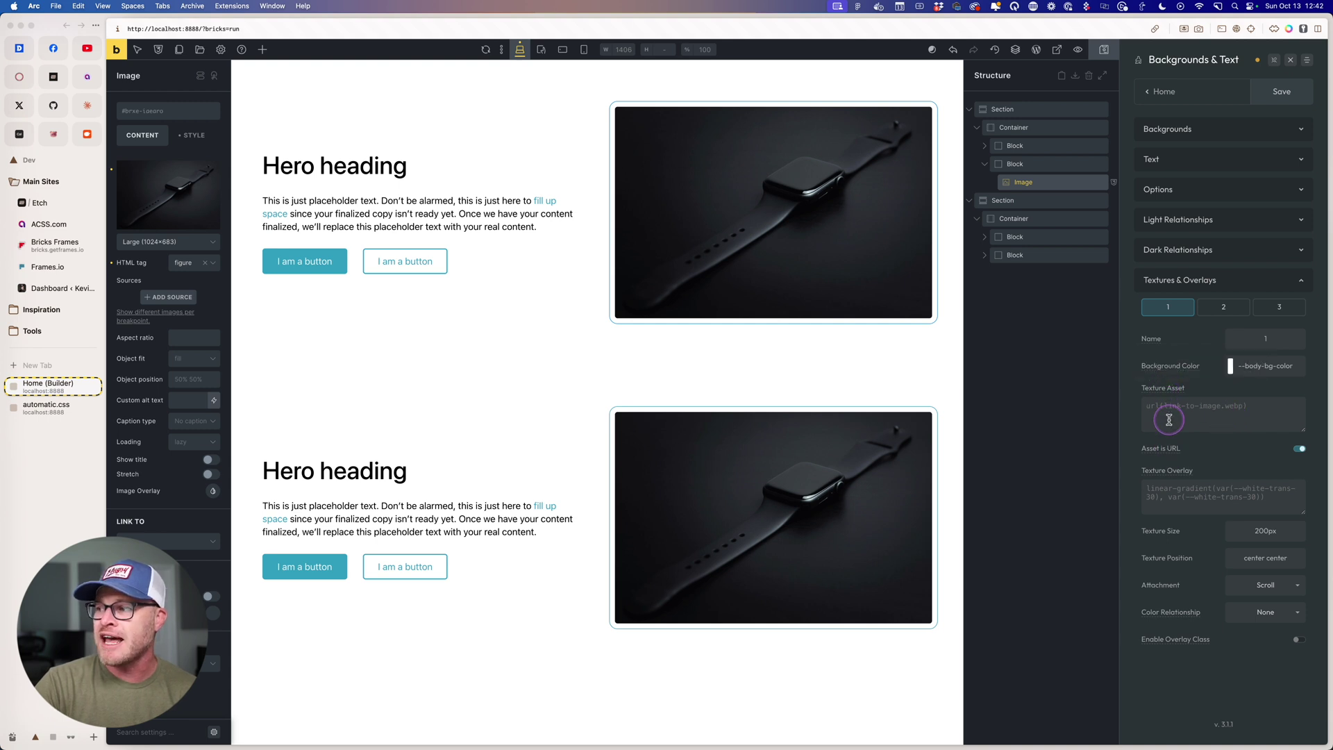
right_click(1164, 403)
left_click(1189, 481)
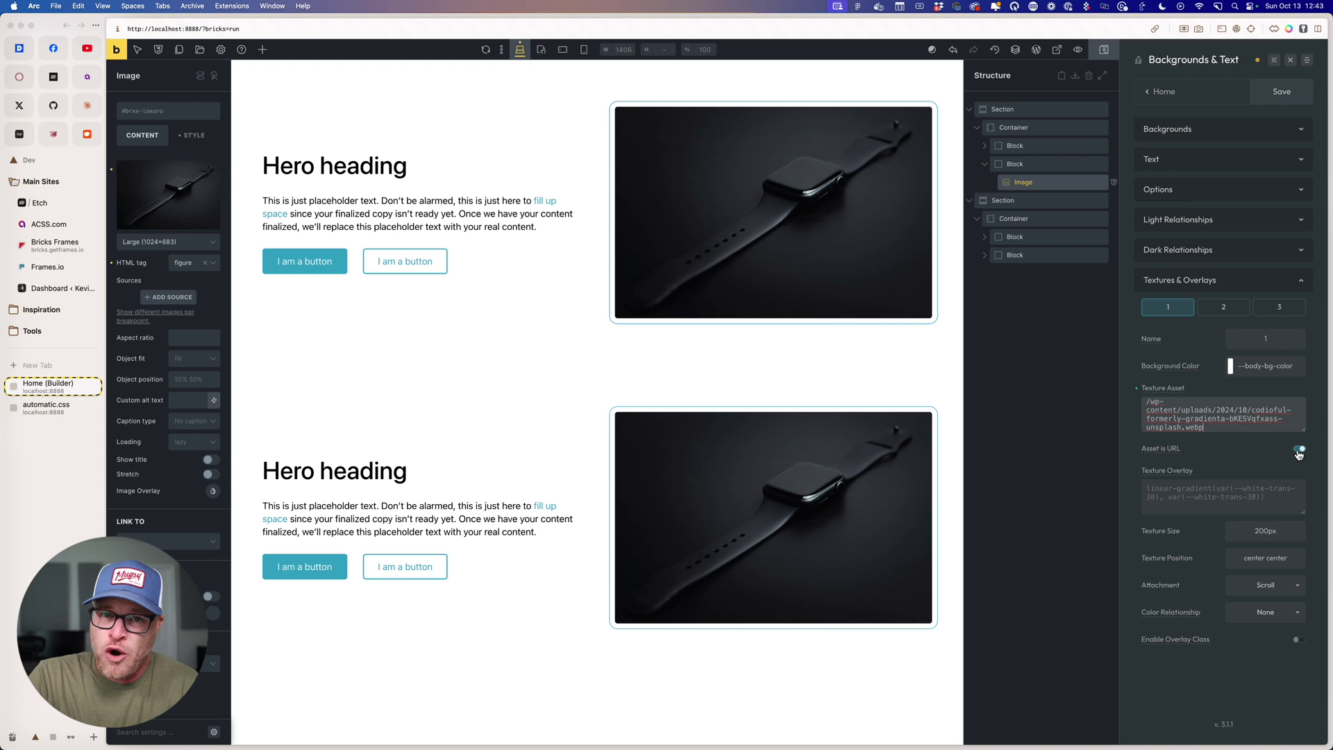
triple_click(1245, 418)
key("super+c")
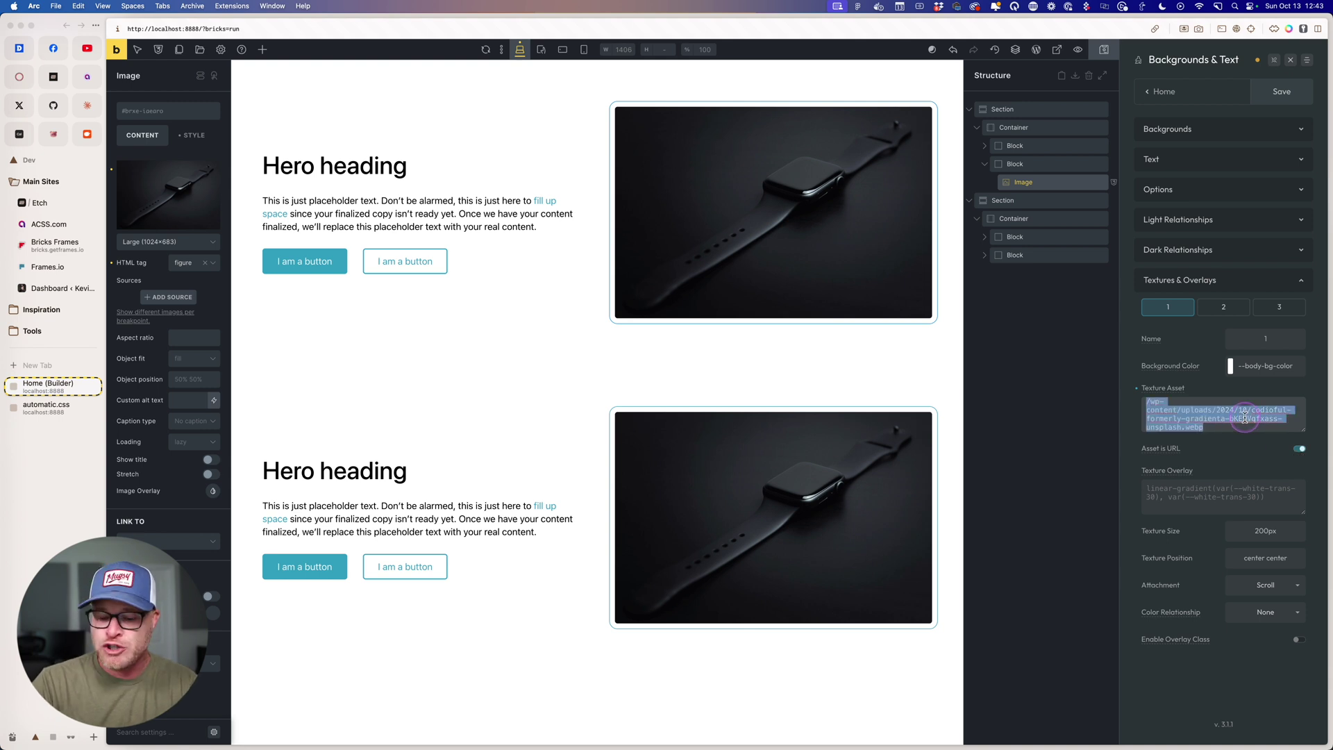
key("BackSpace")
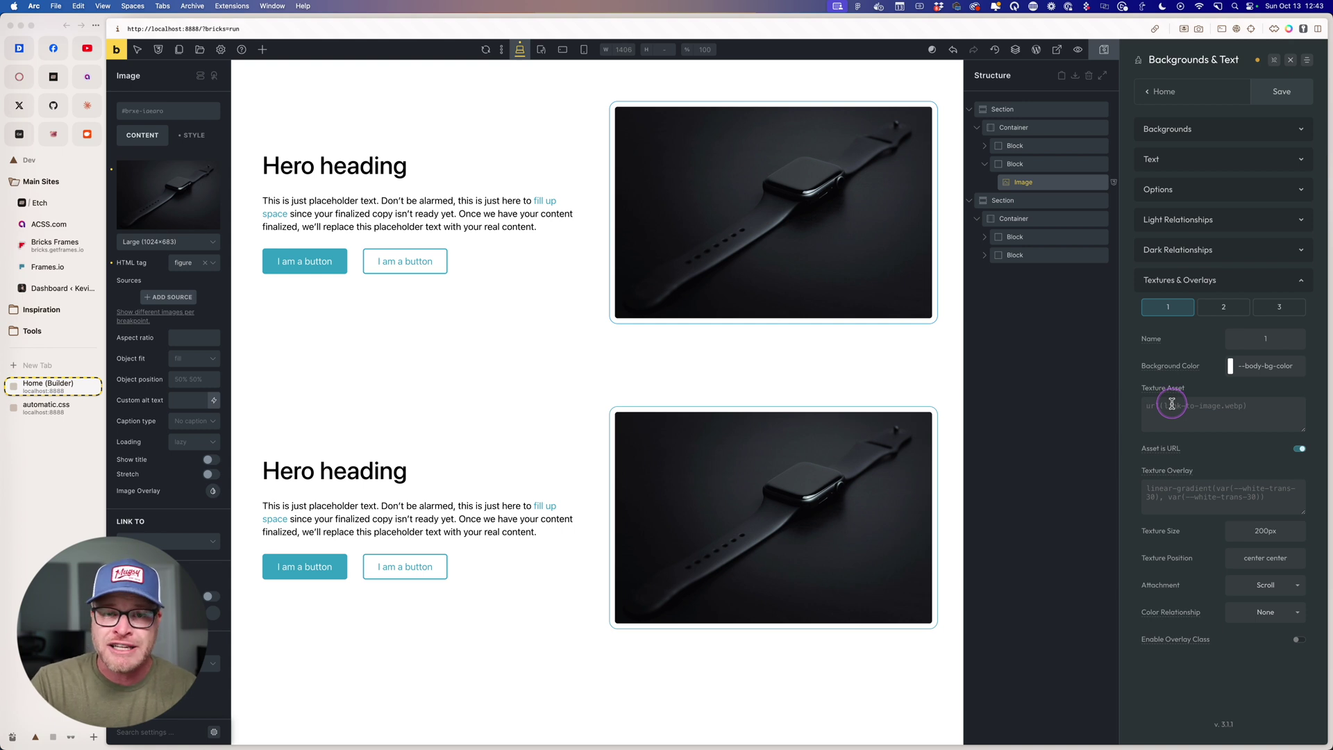
left_click(1300, 450)
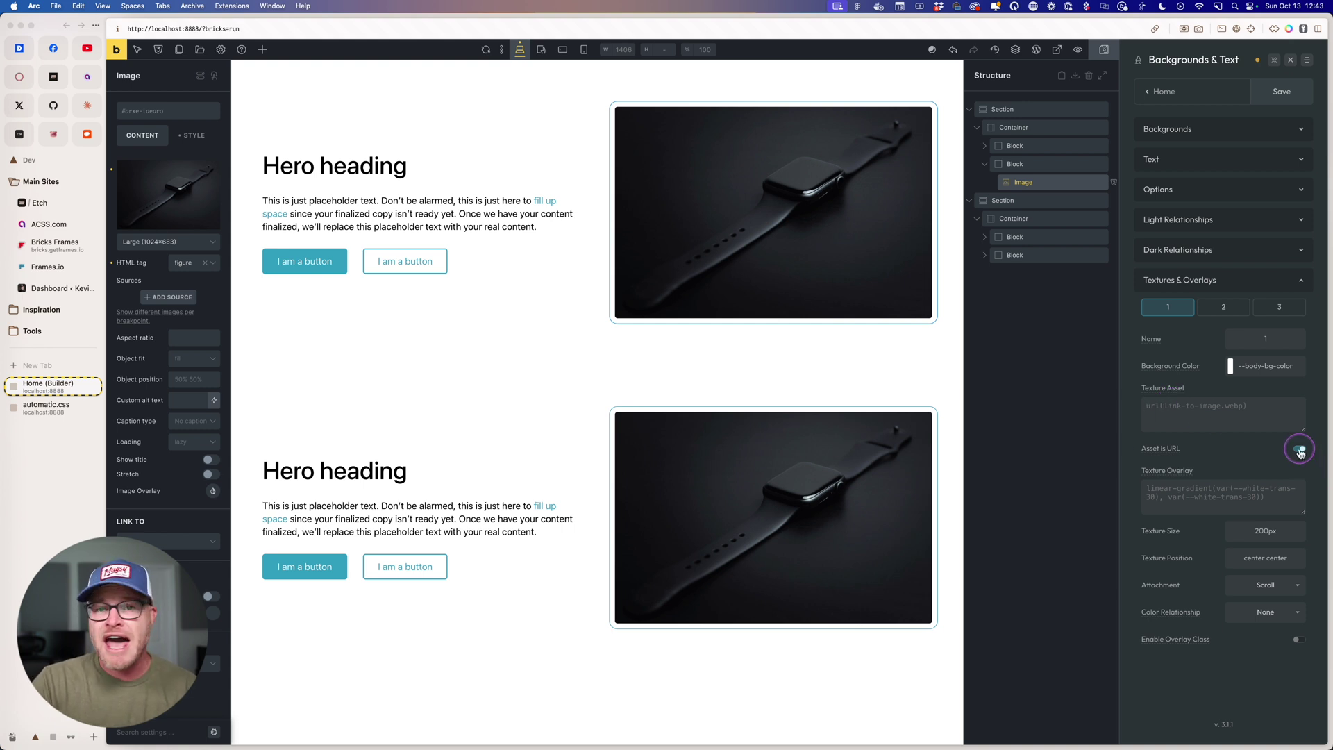
left_click(1299, 514)
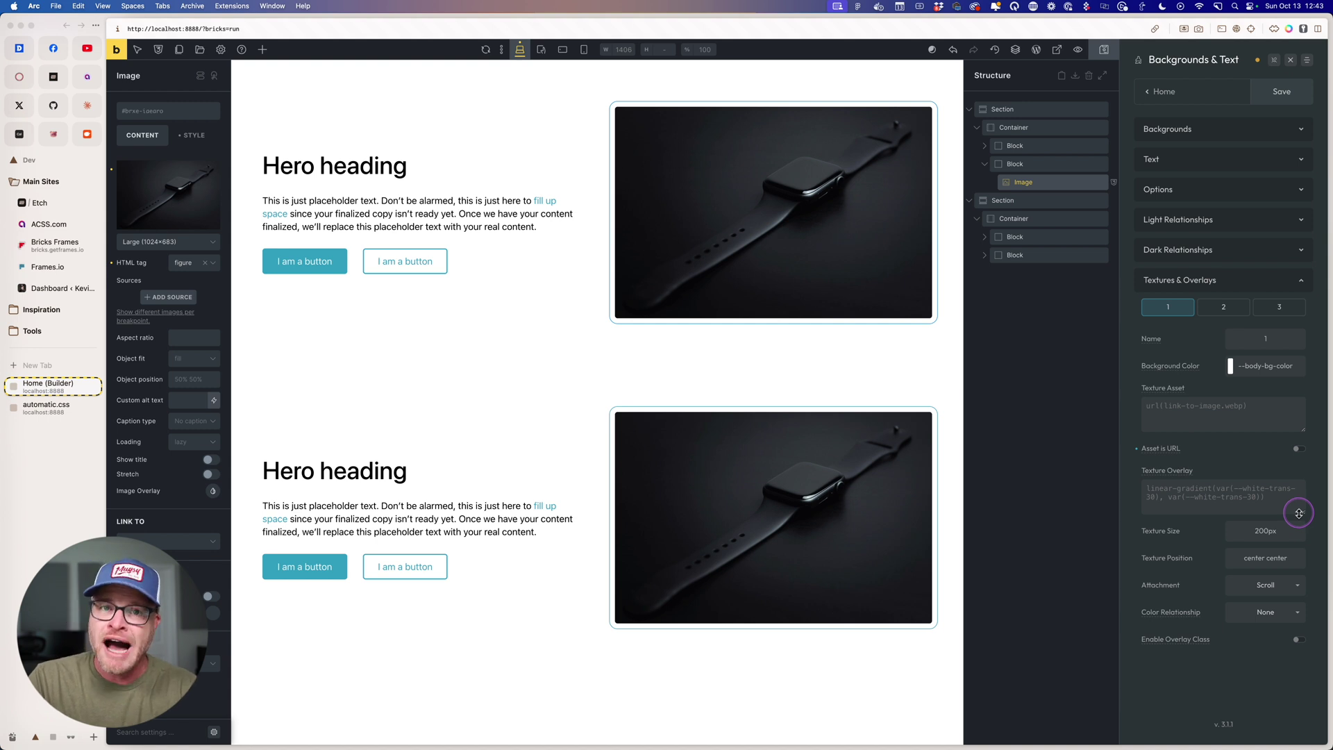
left_click(1290, 454)
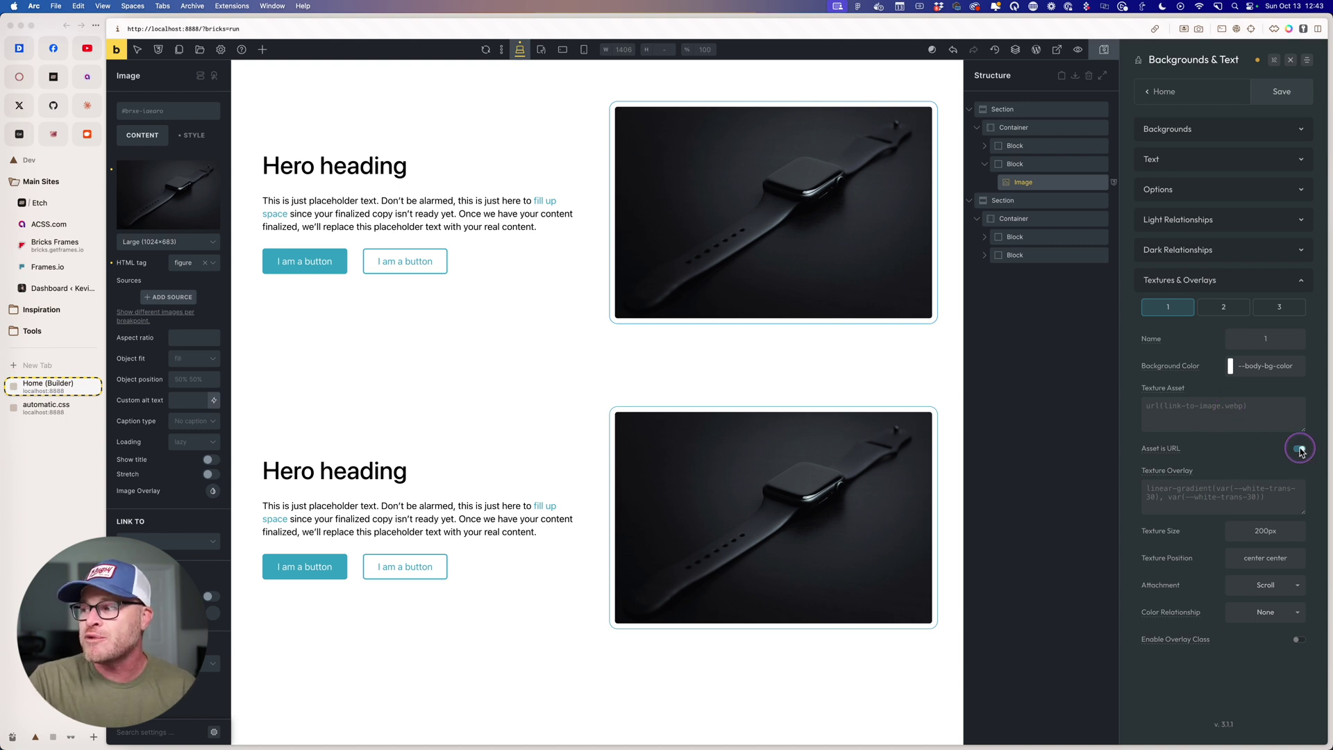
Step: Paste the gradient image URL as the asset, name the texture glossy, and save
right_click(1215, 403)
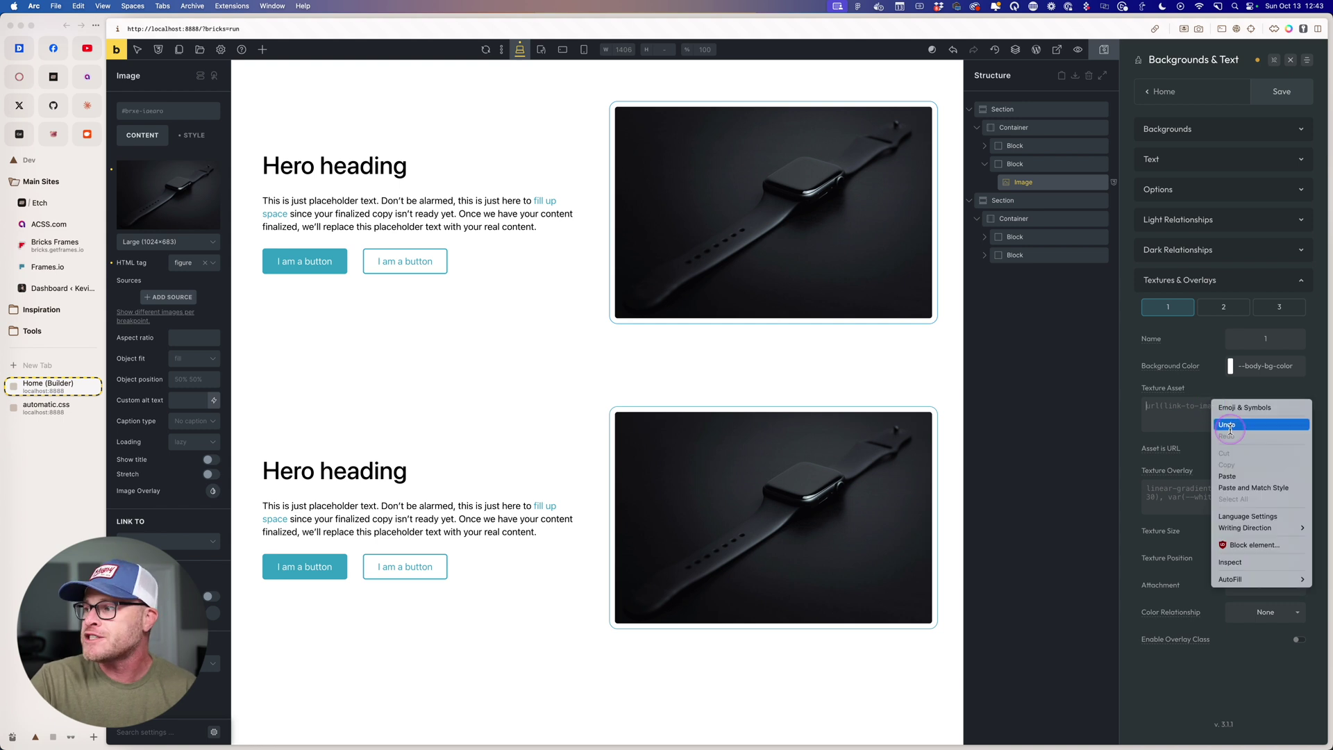
left_click(1242, 487)
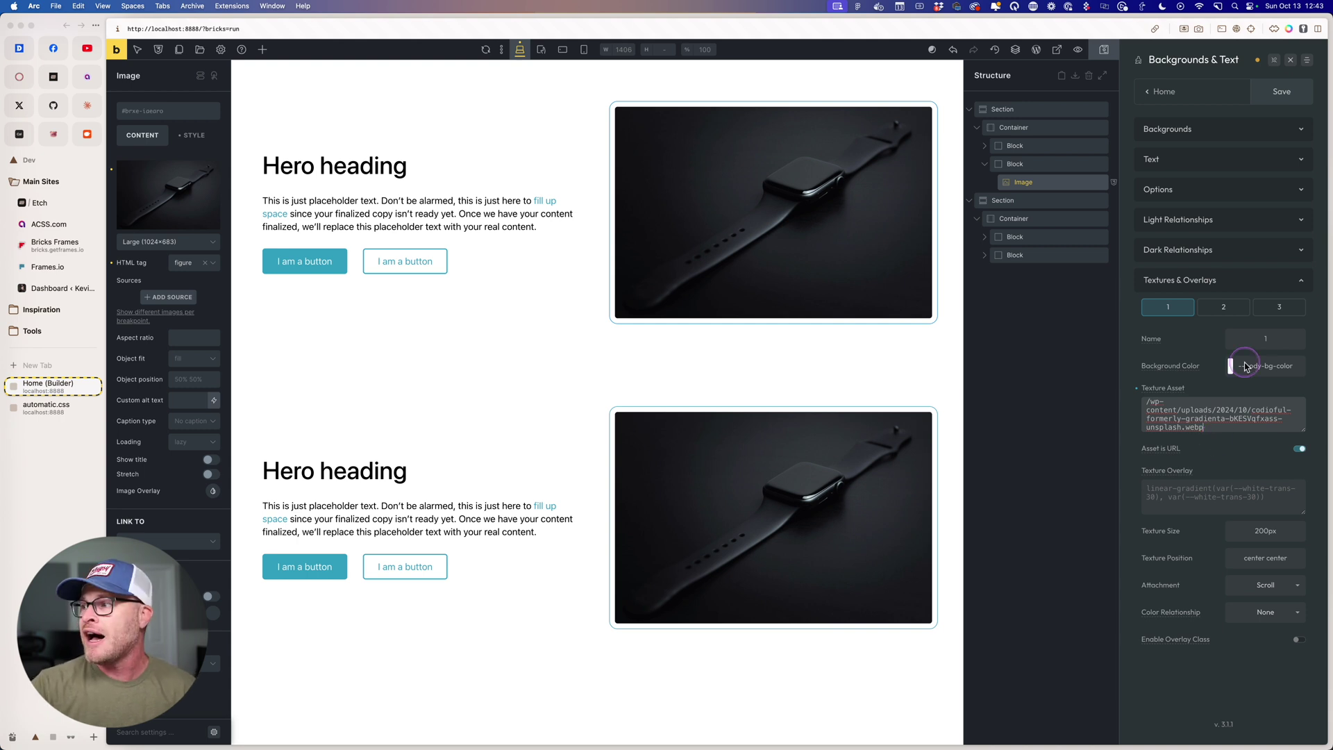
left_click(1275, 338)
left_click(1175, 401)
left_click(680, 241)
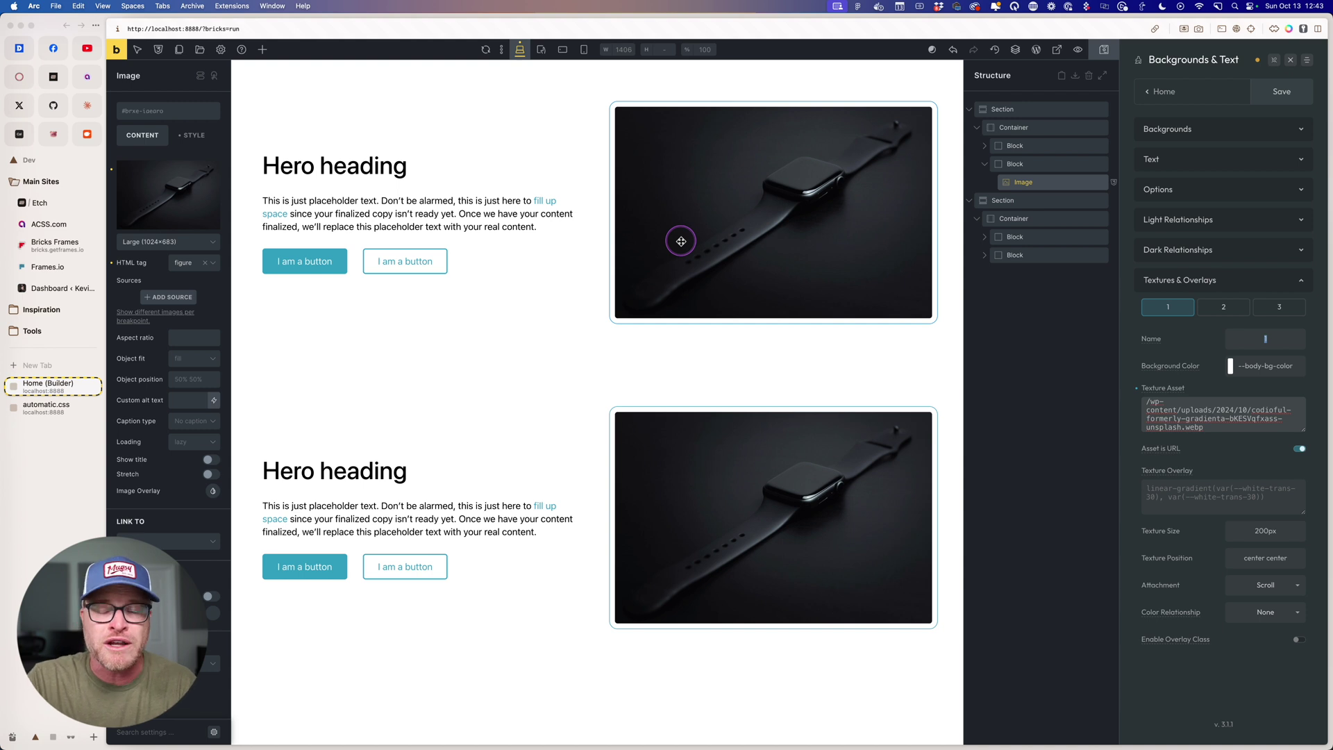
type("glossy")
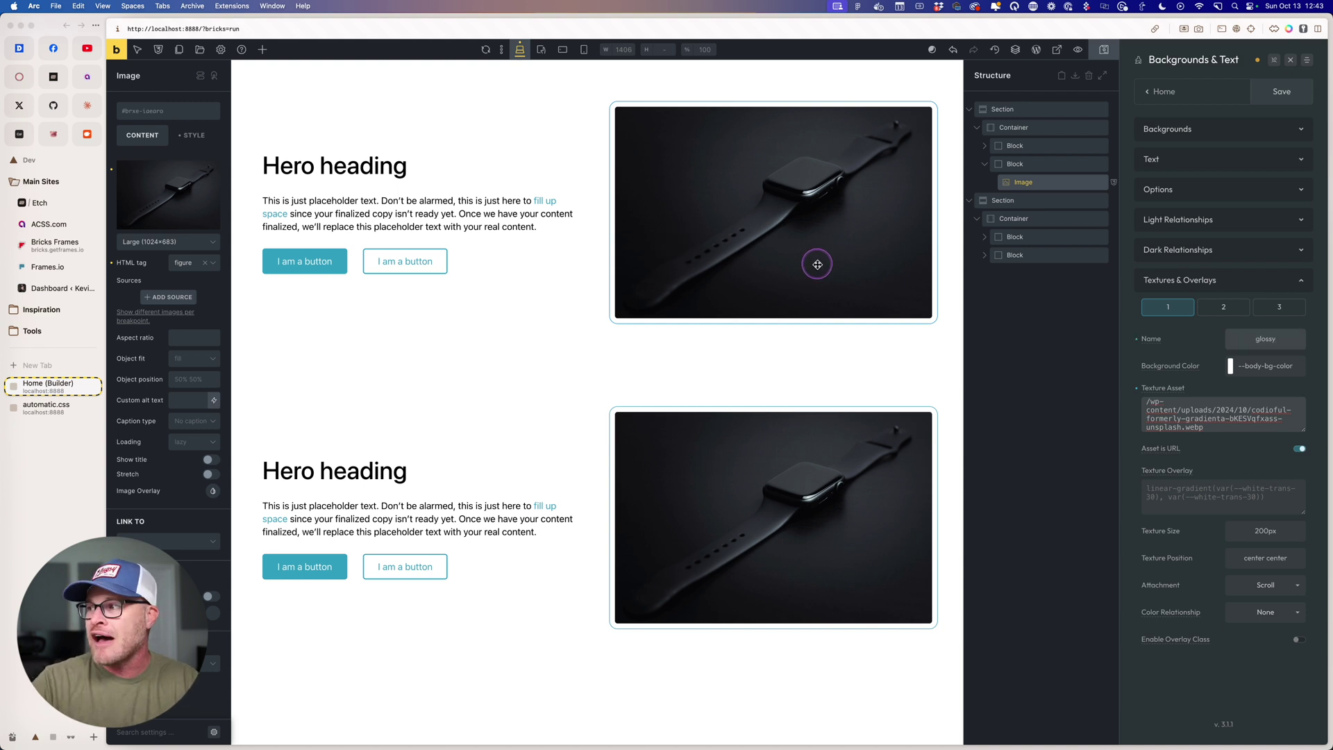
left_click(1265, 91)
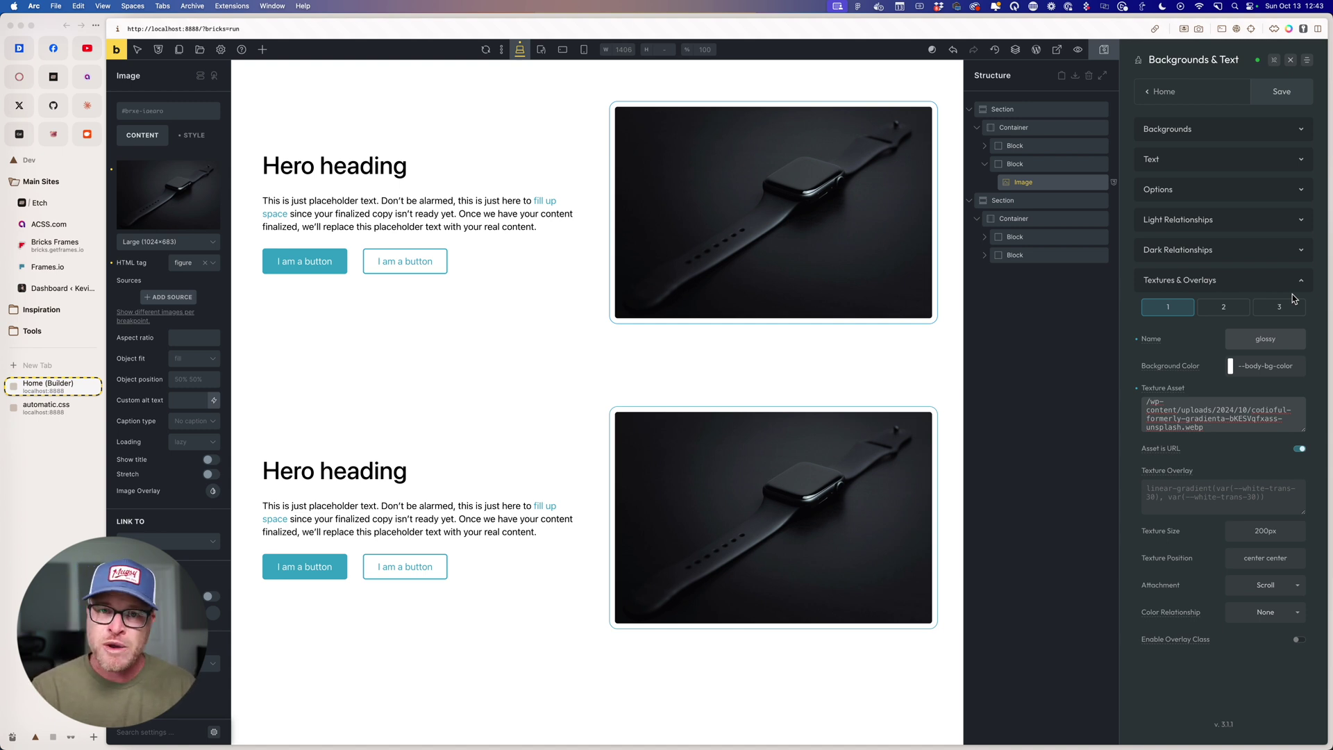
Step: Add a new texture--1 class to the top hero section
left_click(316, 77)
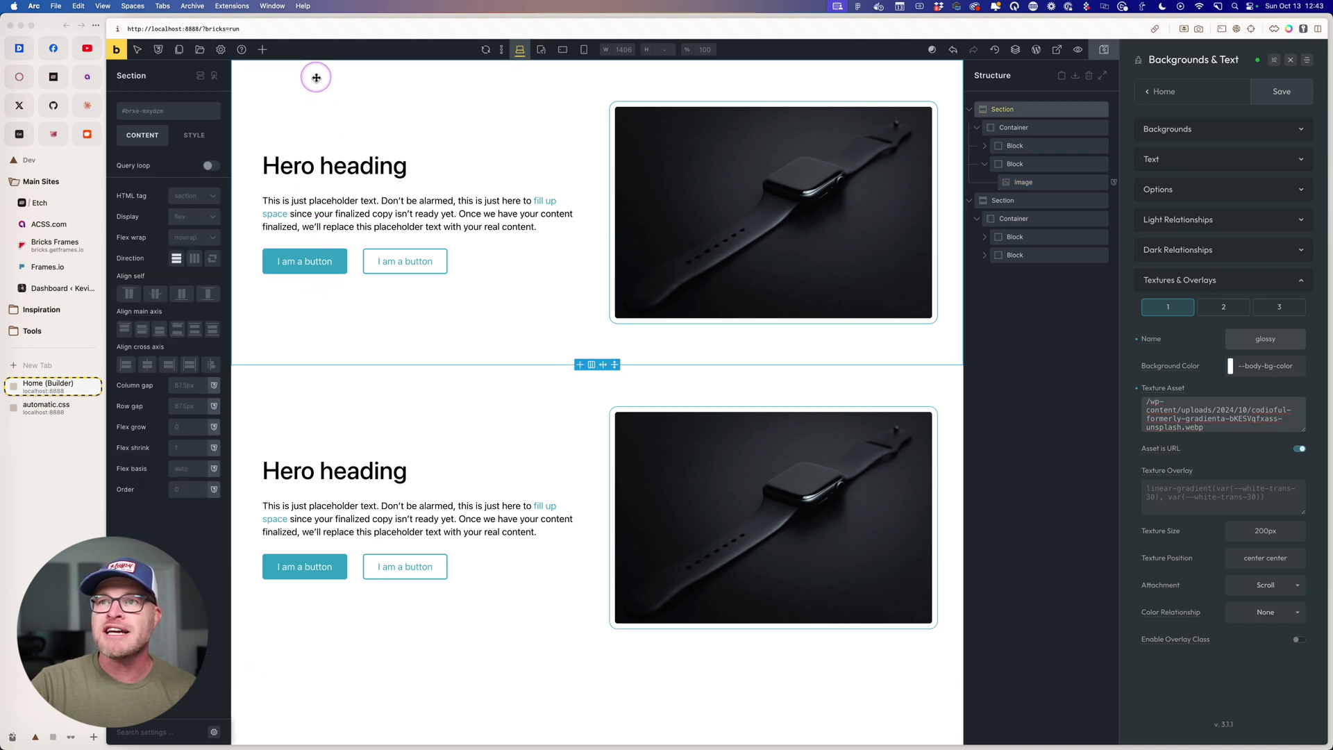
left_click(136, 122)
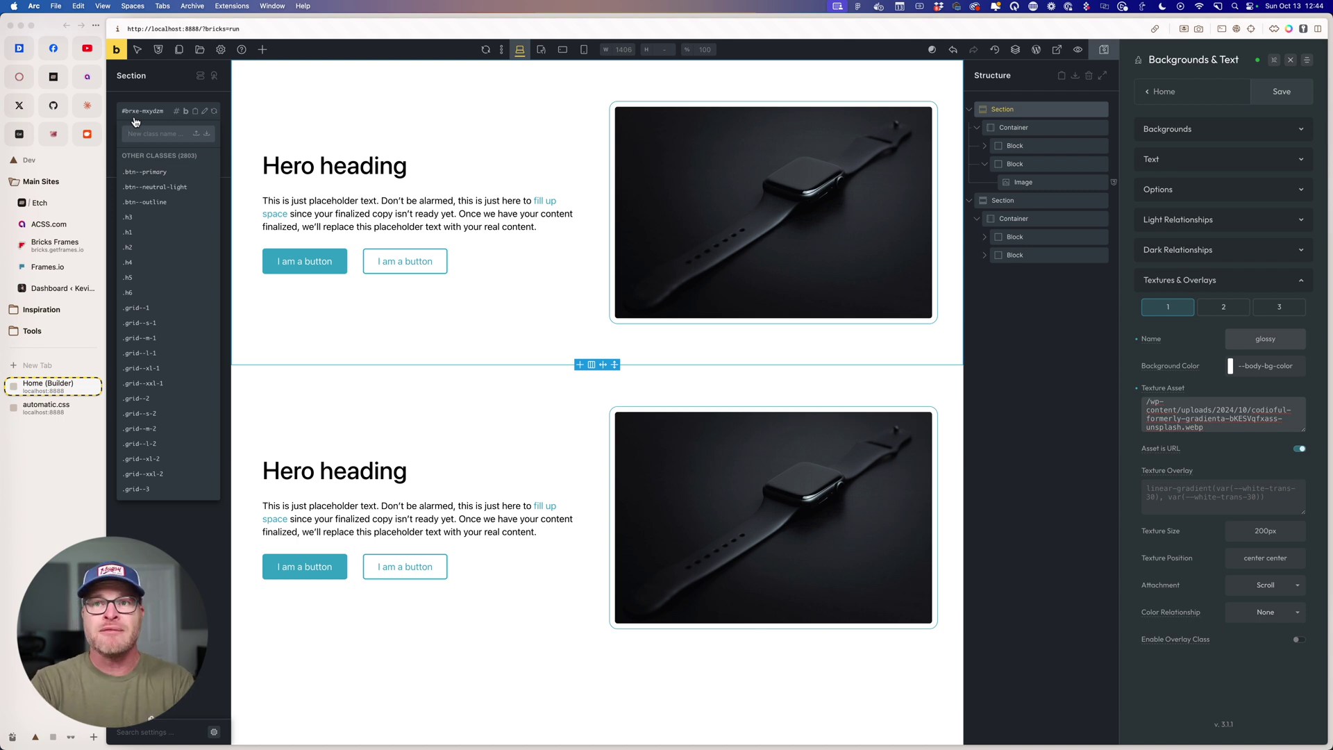
type("texture--1")
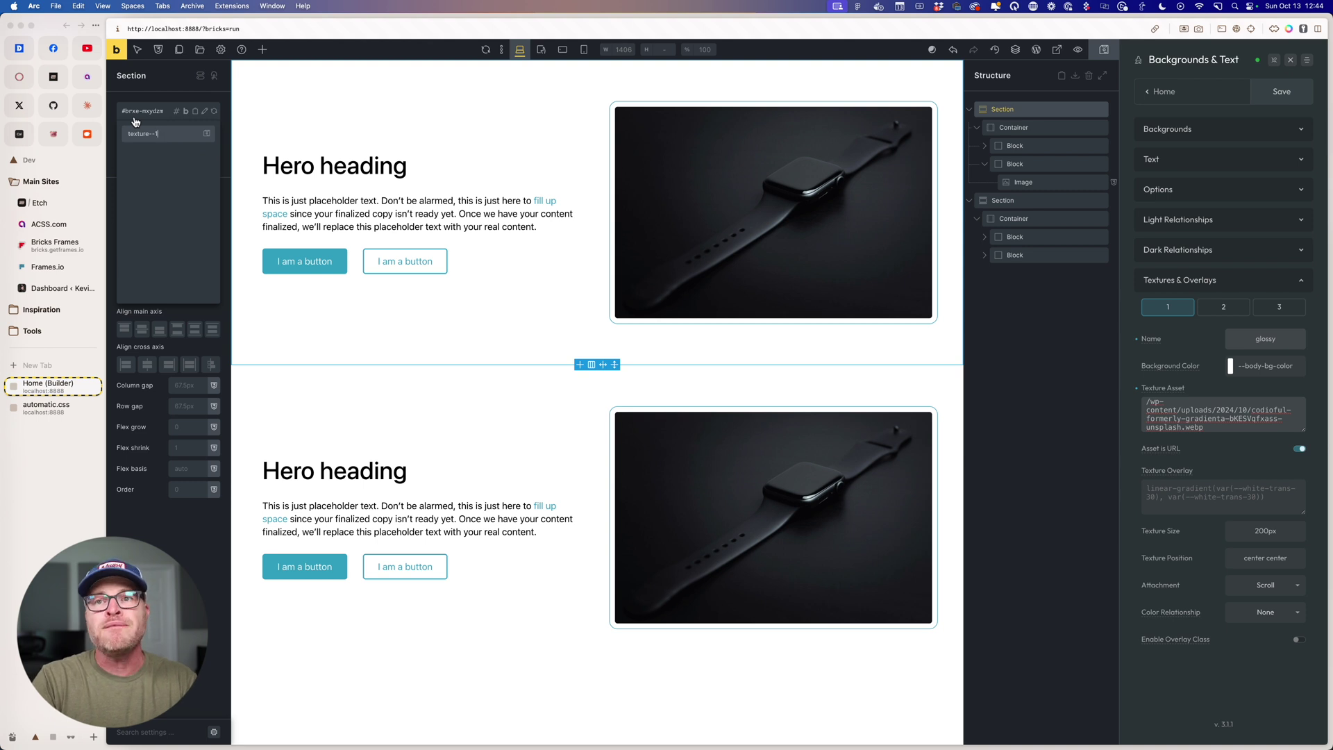
key("Return")
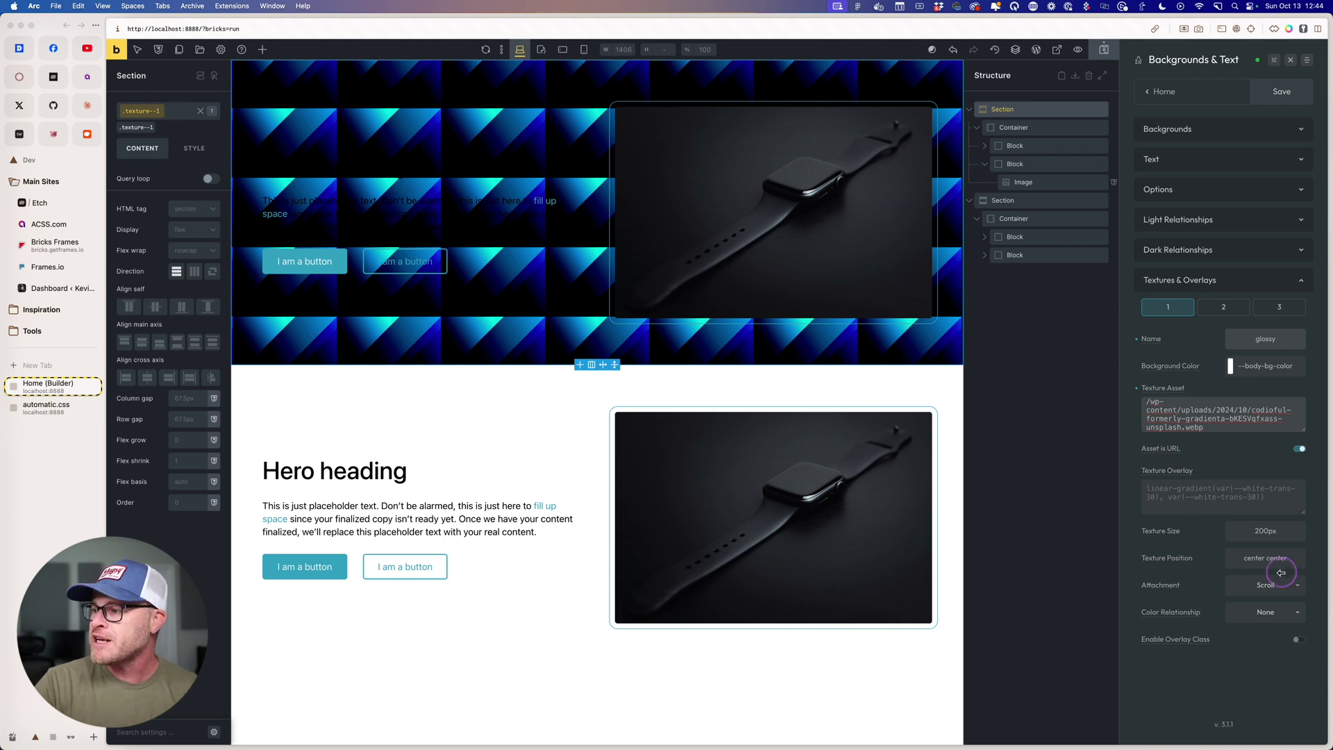
Step: Change texture 1's size from 200px to cover
left_click(1253, 560)
left_click(1303, 539)
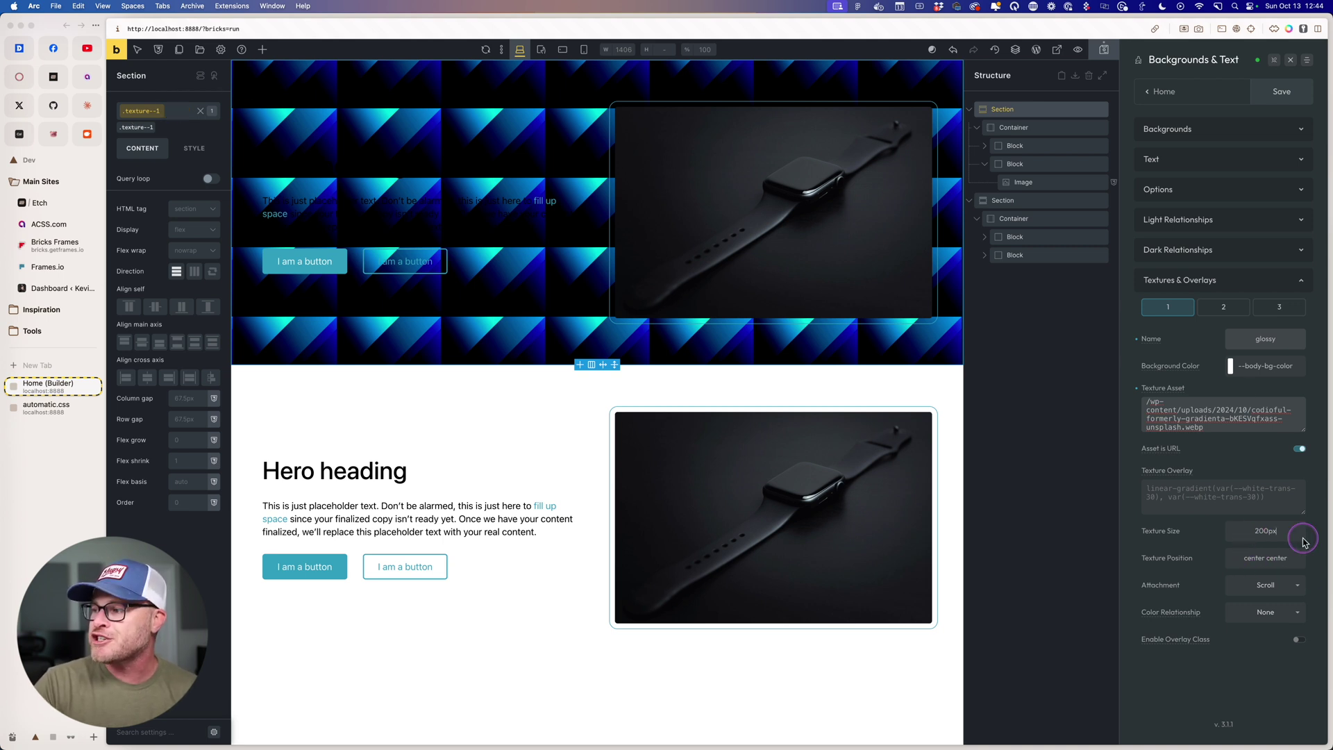
double_click(1279, 530)
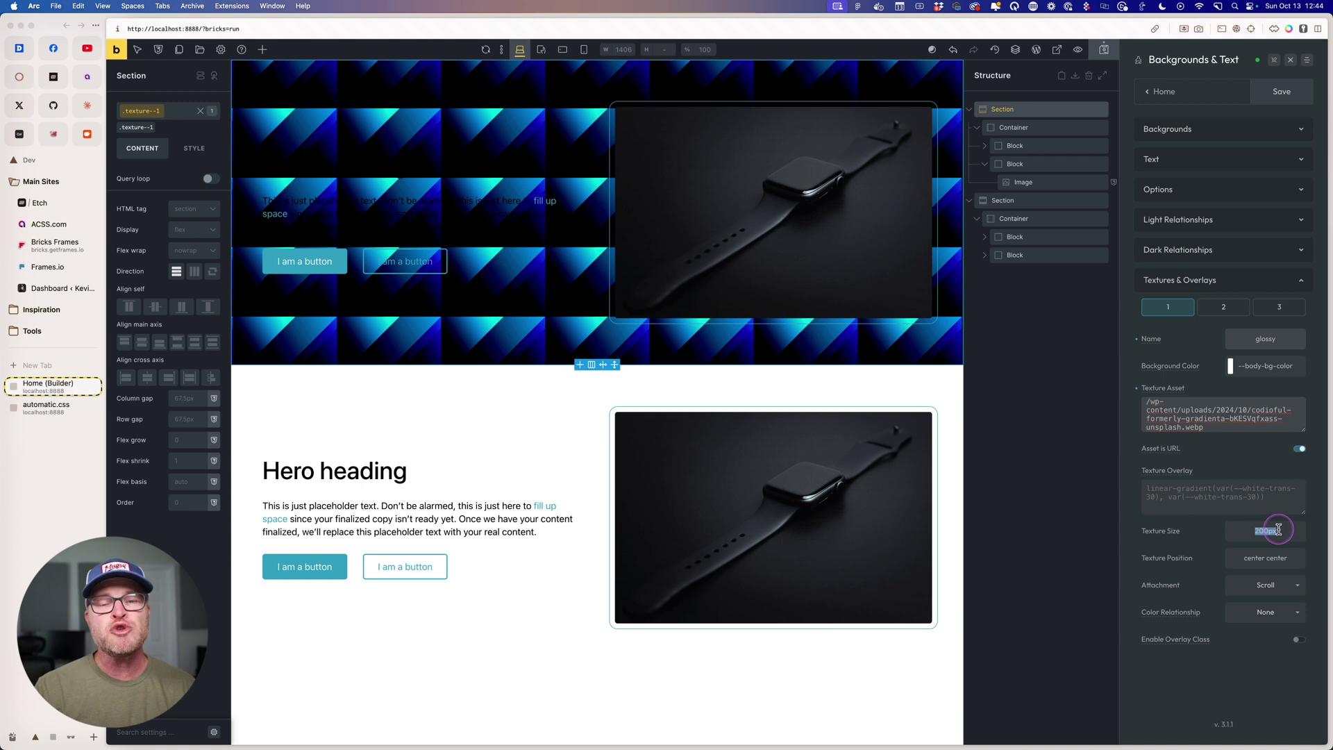
type("cover")
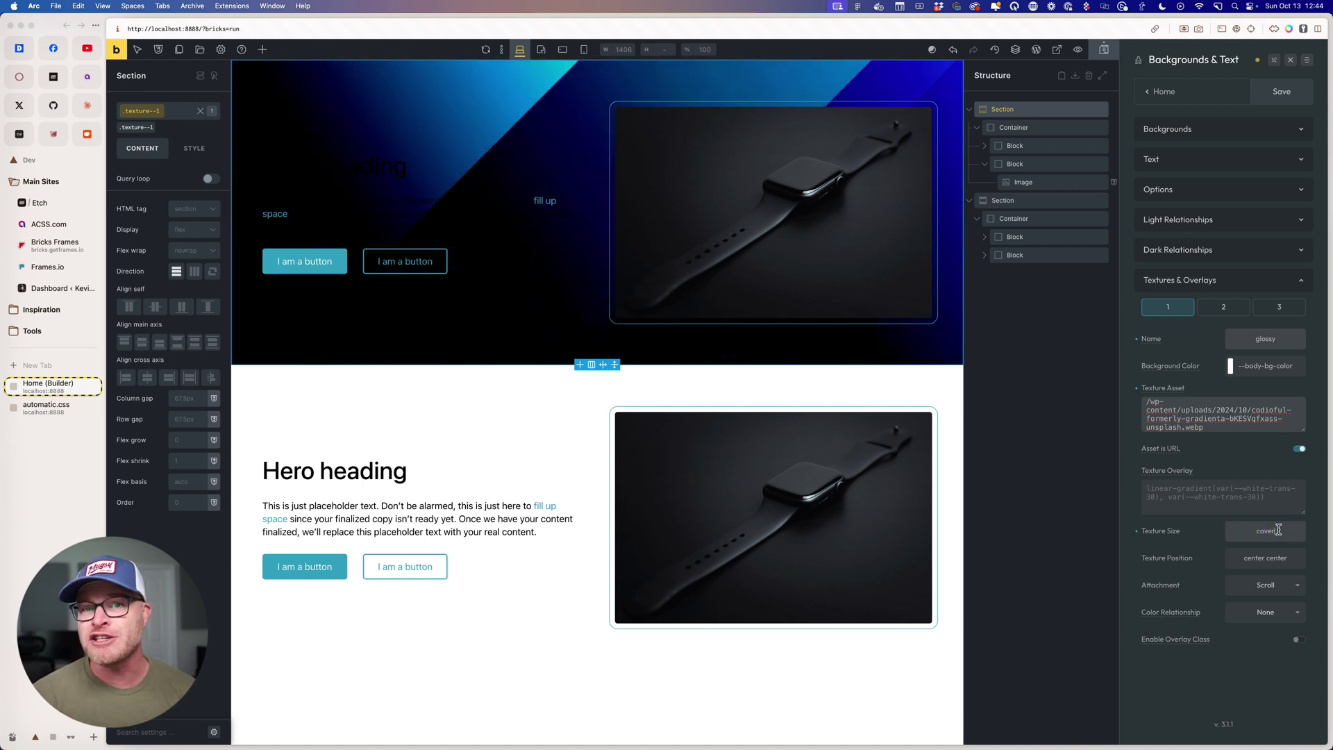
Step: Try center top, center bottom and 50% 20% positions, settling on center
left_click_drag(1290, 559, 1232, 556)
type("center top")
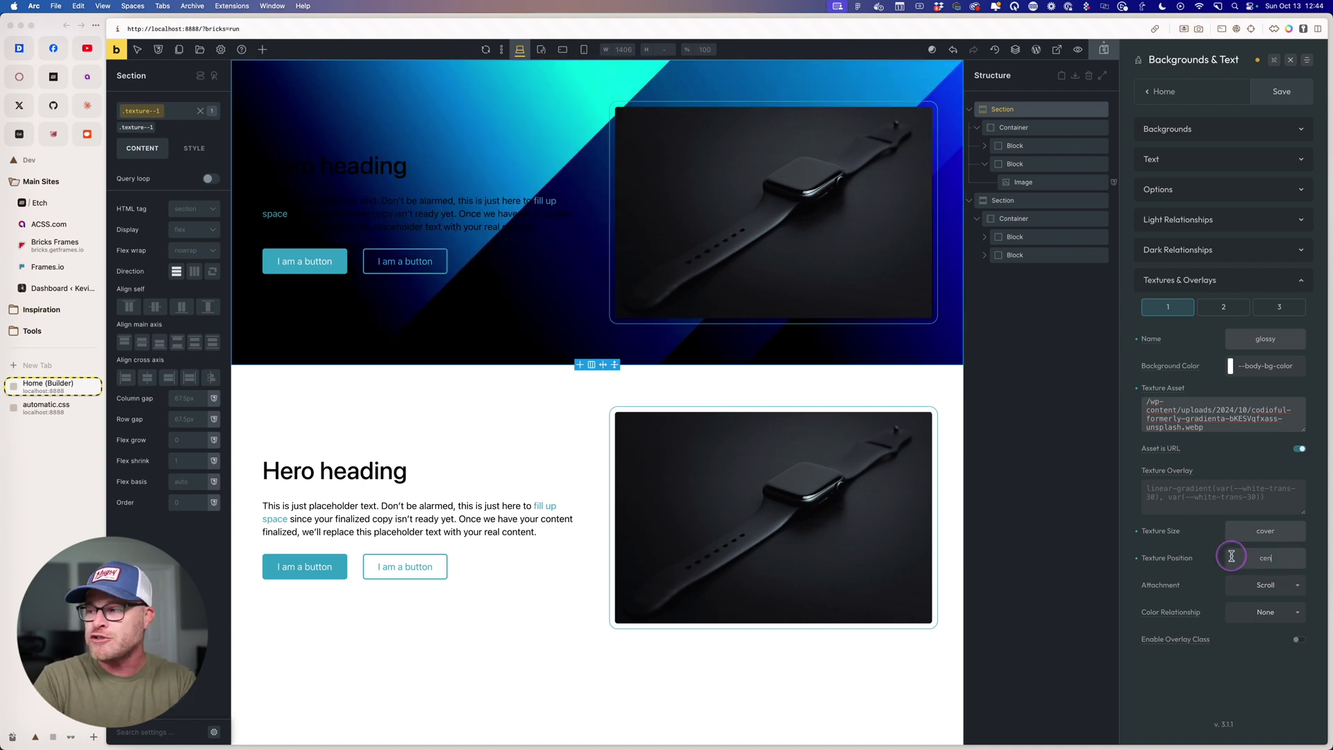
left_click(1232, 556)
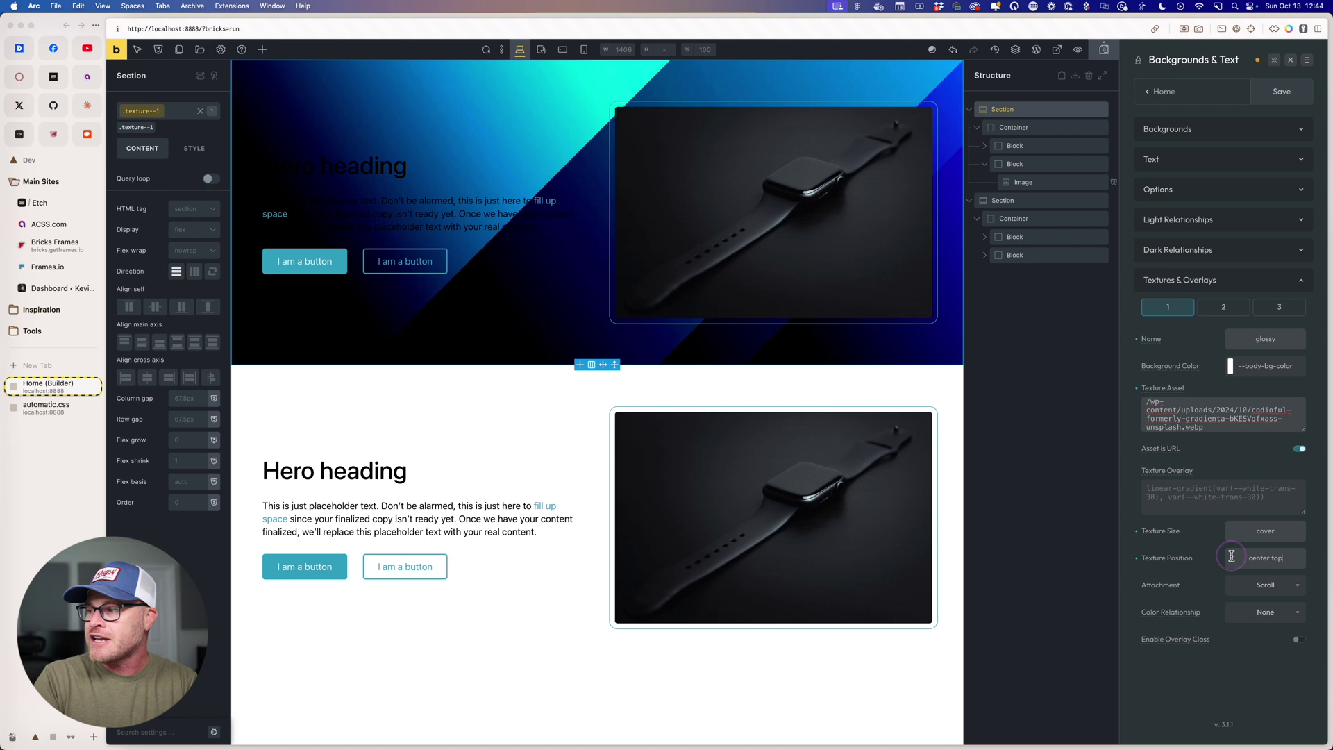
key("BackSpace")
key("BackSpace")
key("BackSpace")
type("bottom")
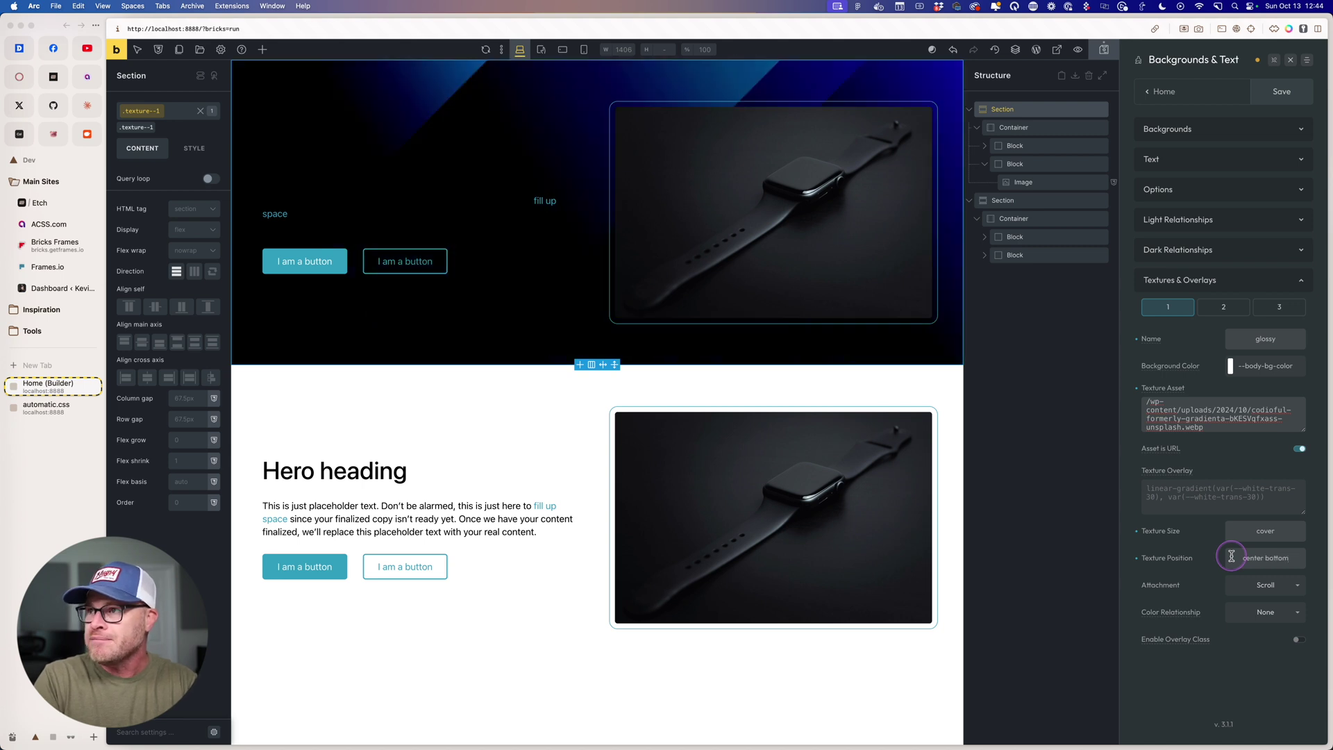
triple_click(1231, 556)
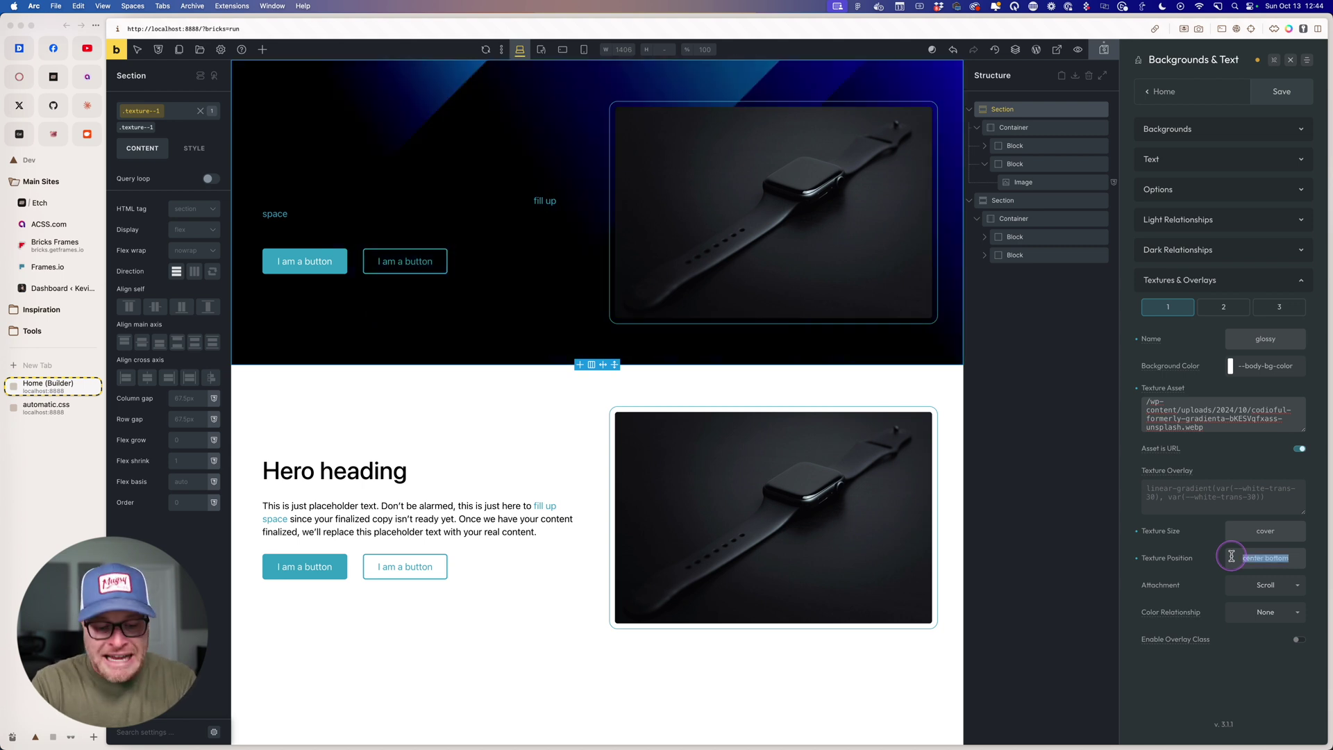
type("50% 20%")
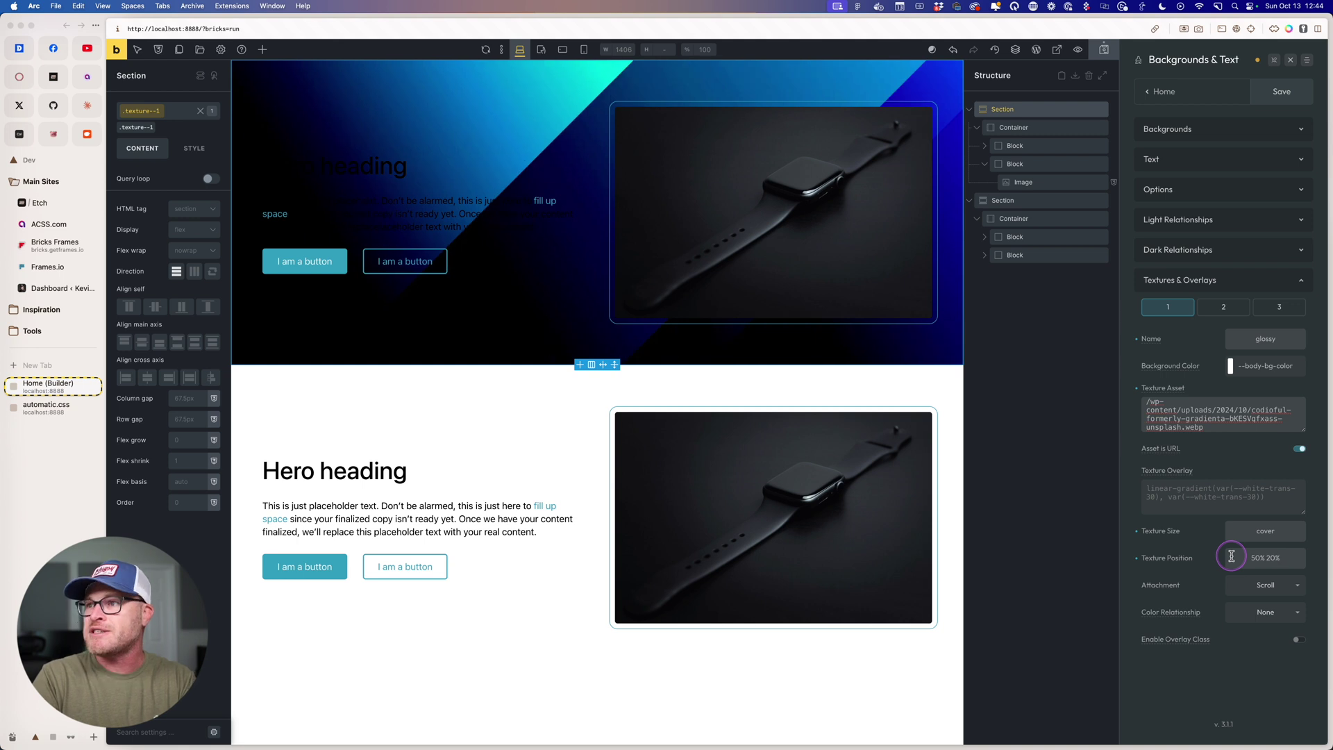
triple_click(1231, 556)
type("center")
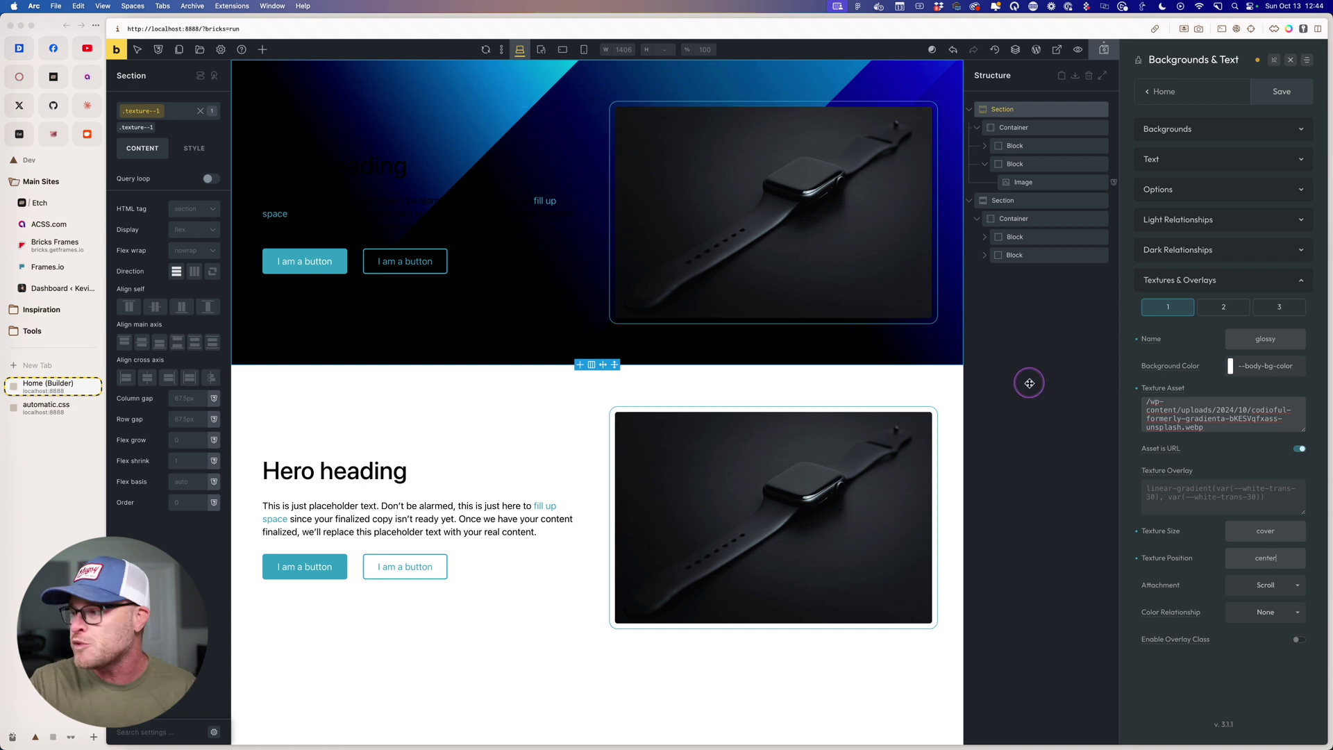
Step: Leave texture 1's attachment at Scroll and open its Color Relationship choices
left_click(1270, 585)
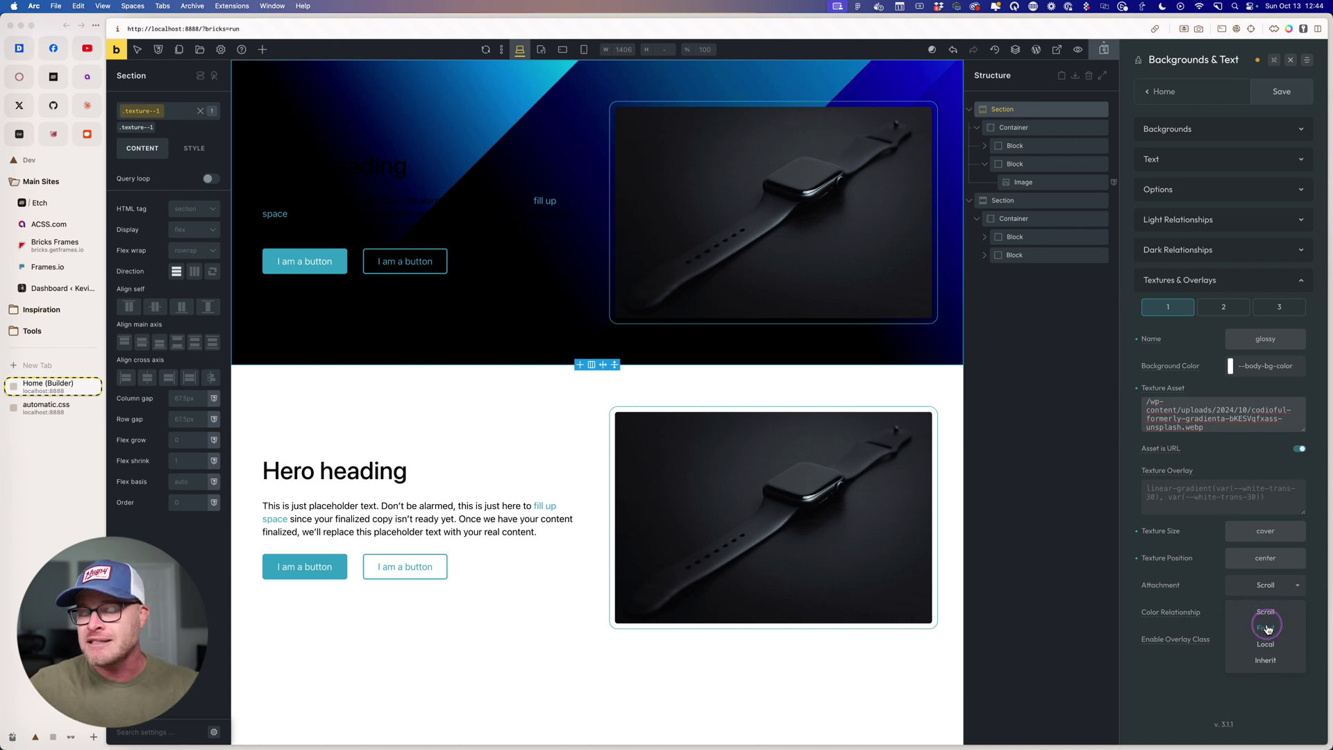
left_click(1275, 587)
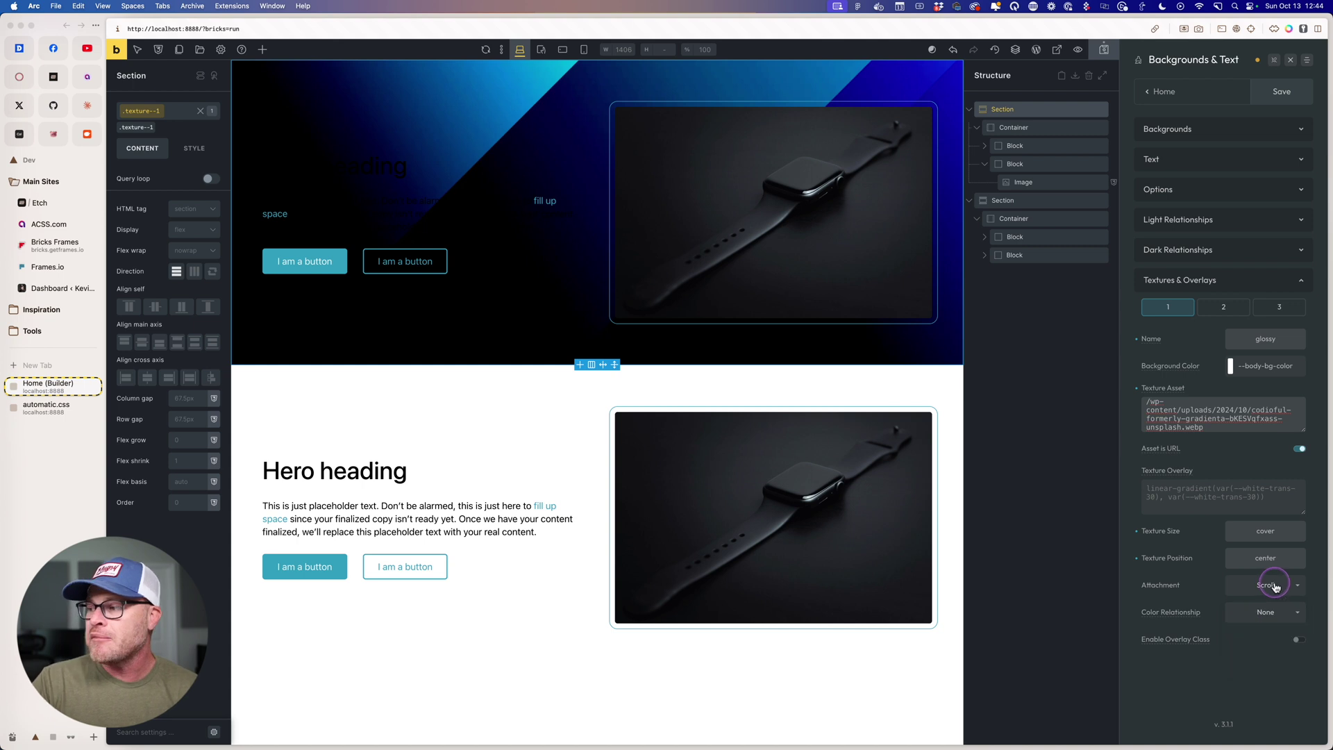
left_click(1265, 618)
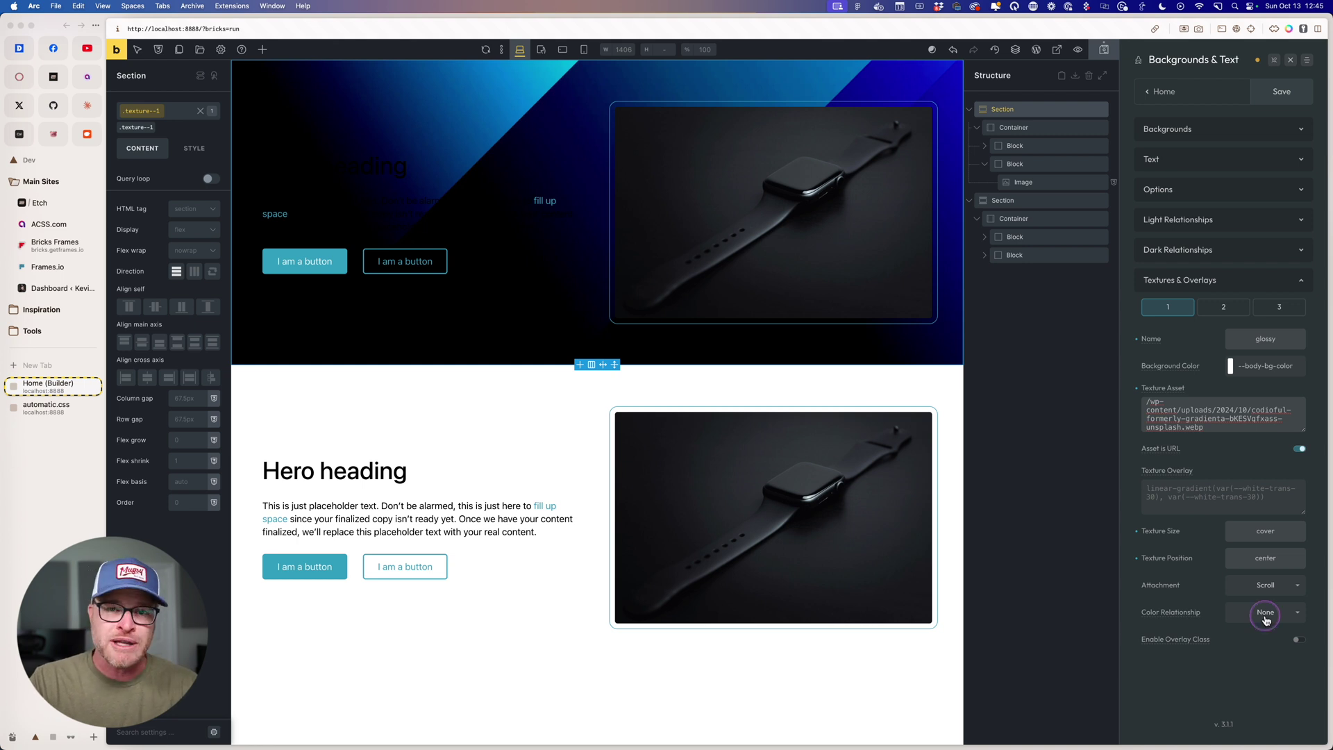
left_click(1266, 621)
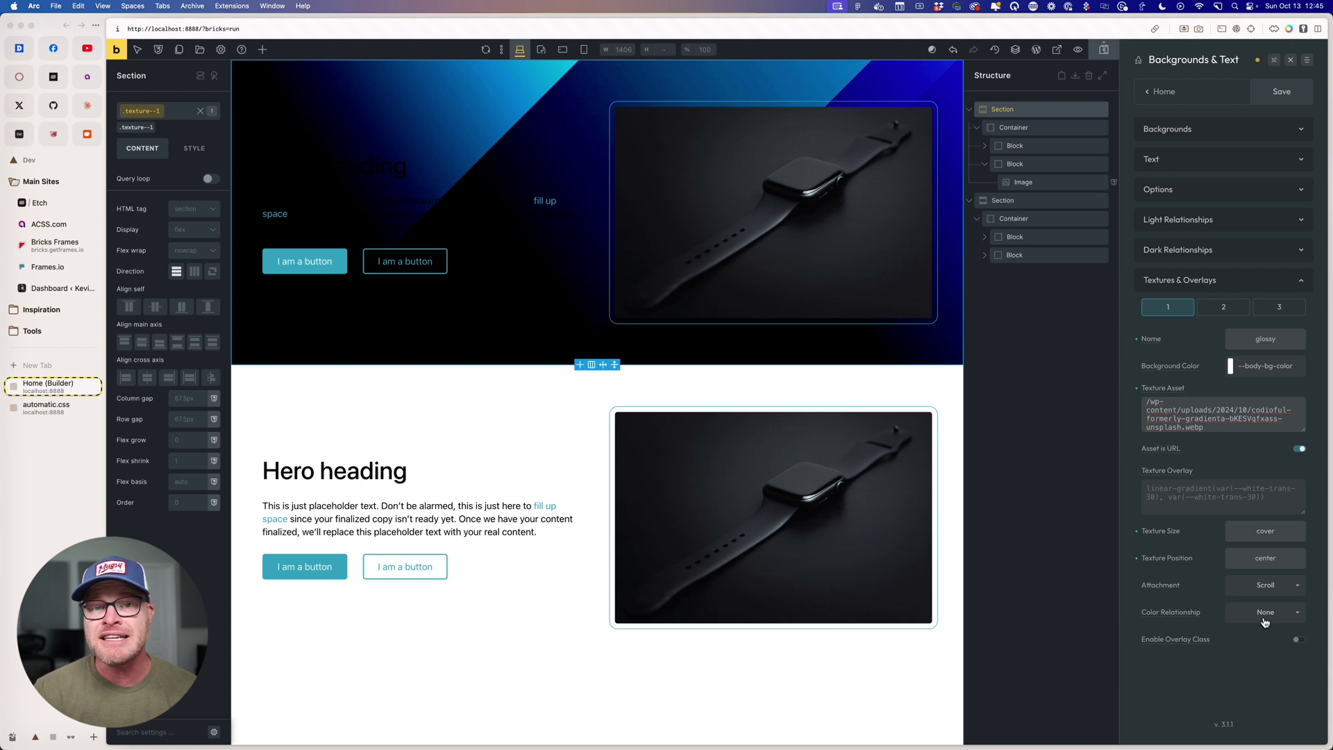
left_click(1266, 614)
Step: Set texture 1's colour relationship to Ultra-Dark, save, and reopen its texture settings
left_click(1262, 673)
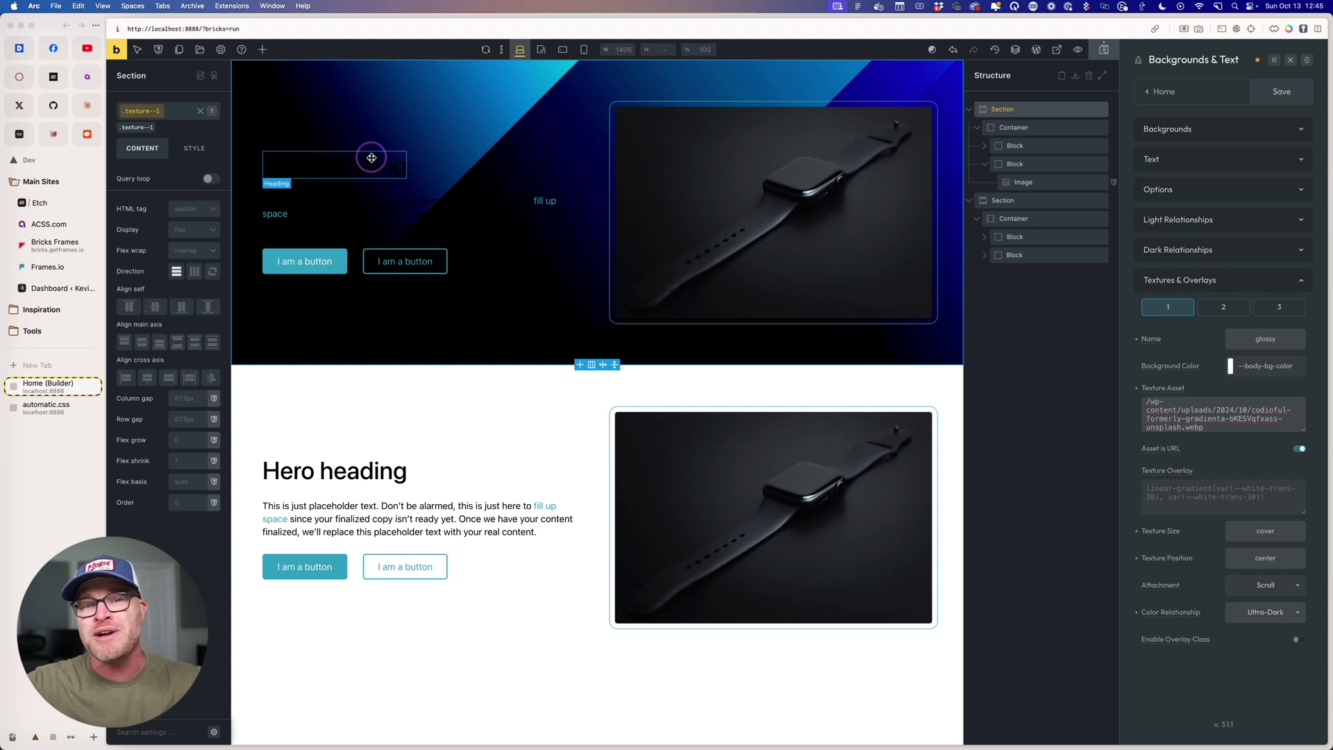
left_click(1280, 97)
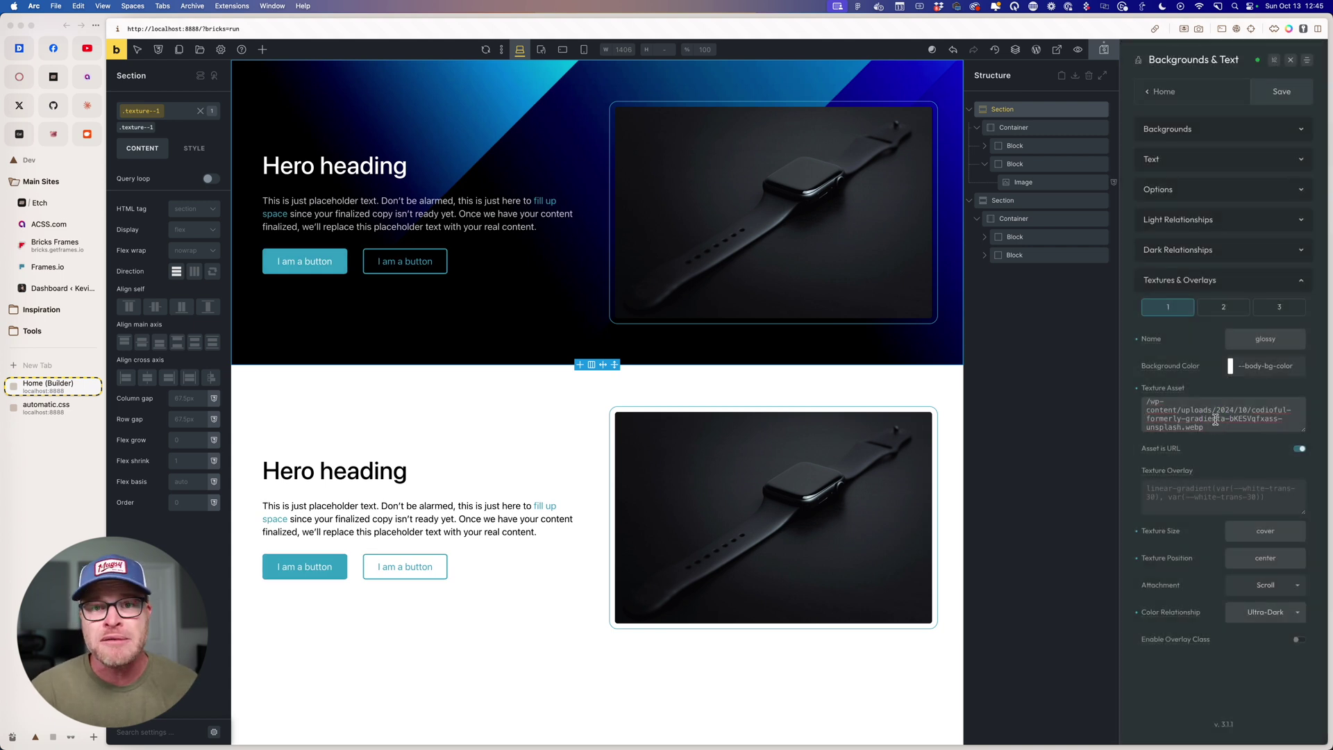
left_click(1217, 250)
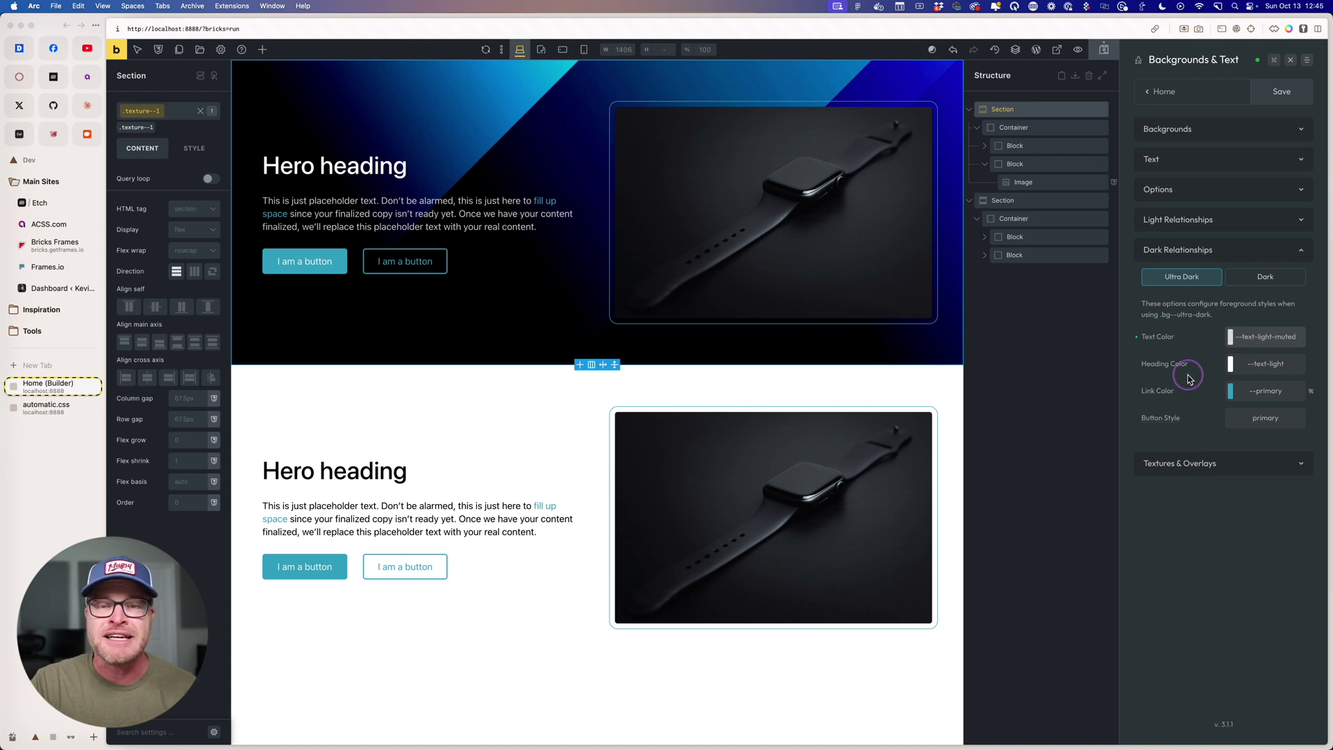
left_click(1189, 463)
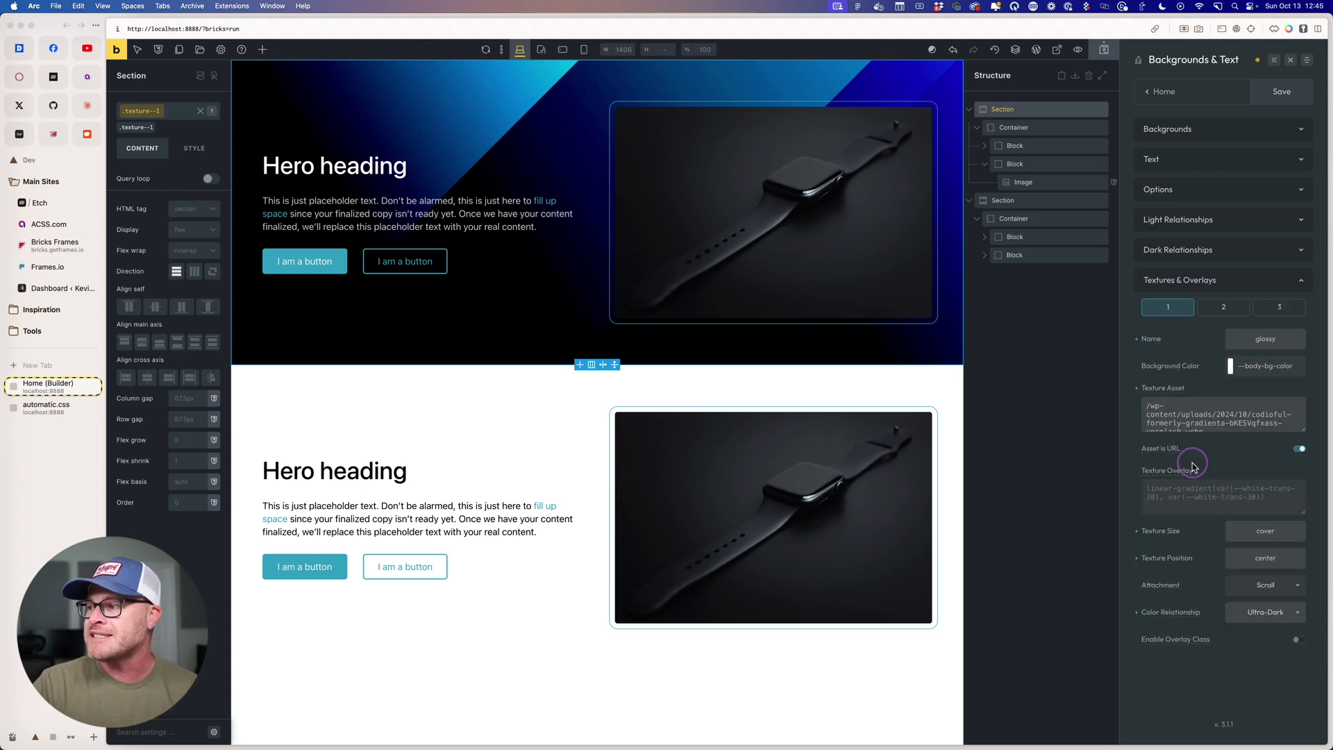
left_click(1192, 493)
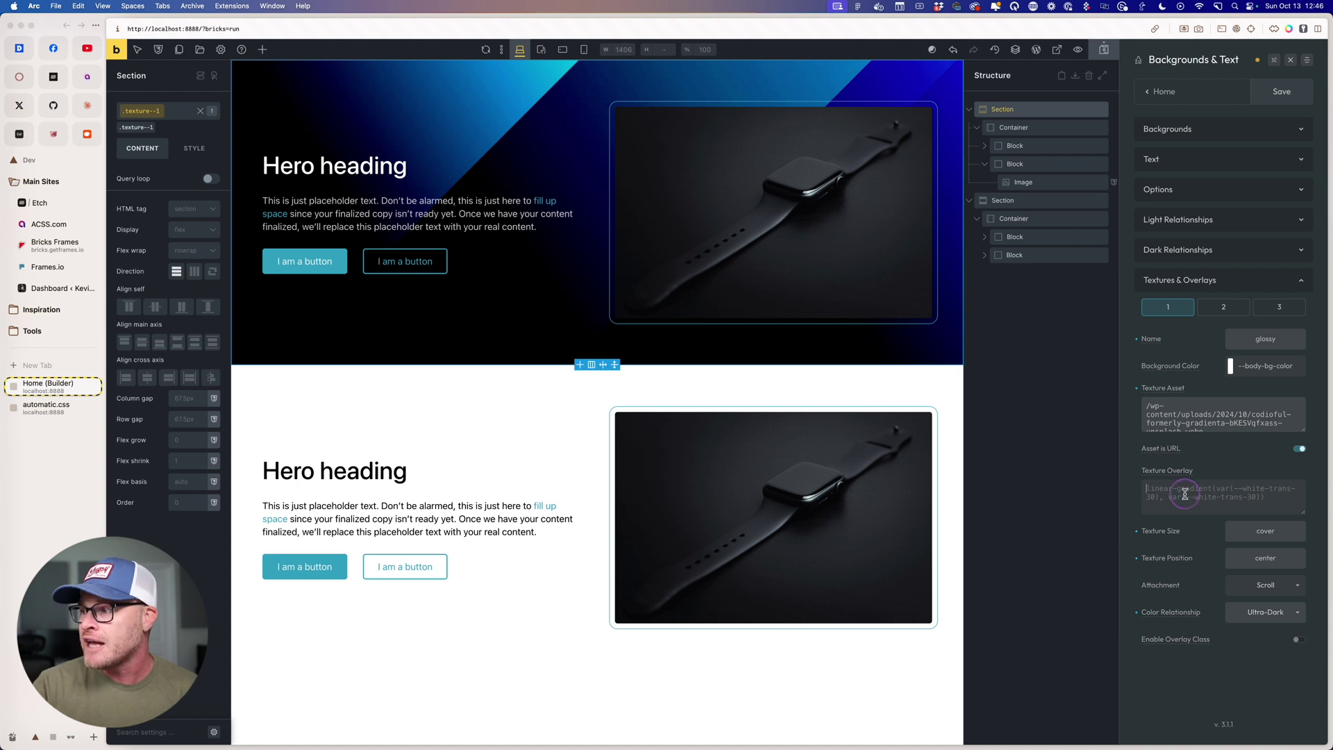
mouse_move(1150, 474)
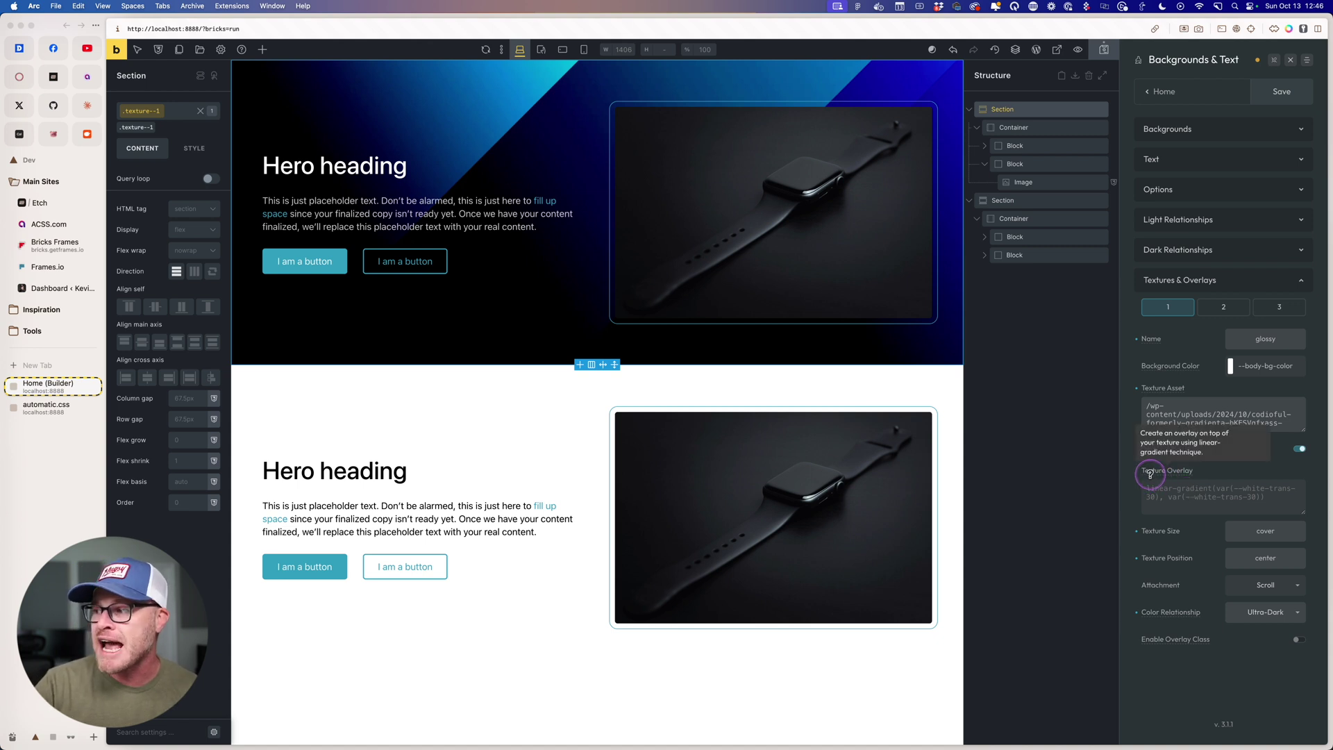
left_click(1181, 507)
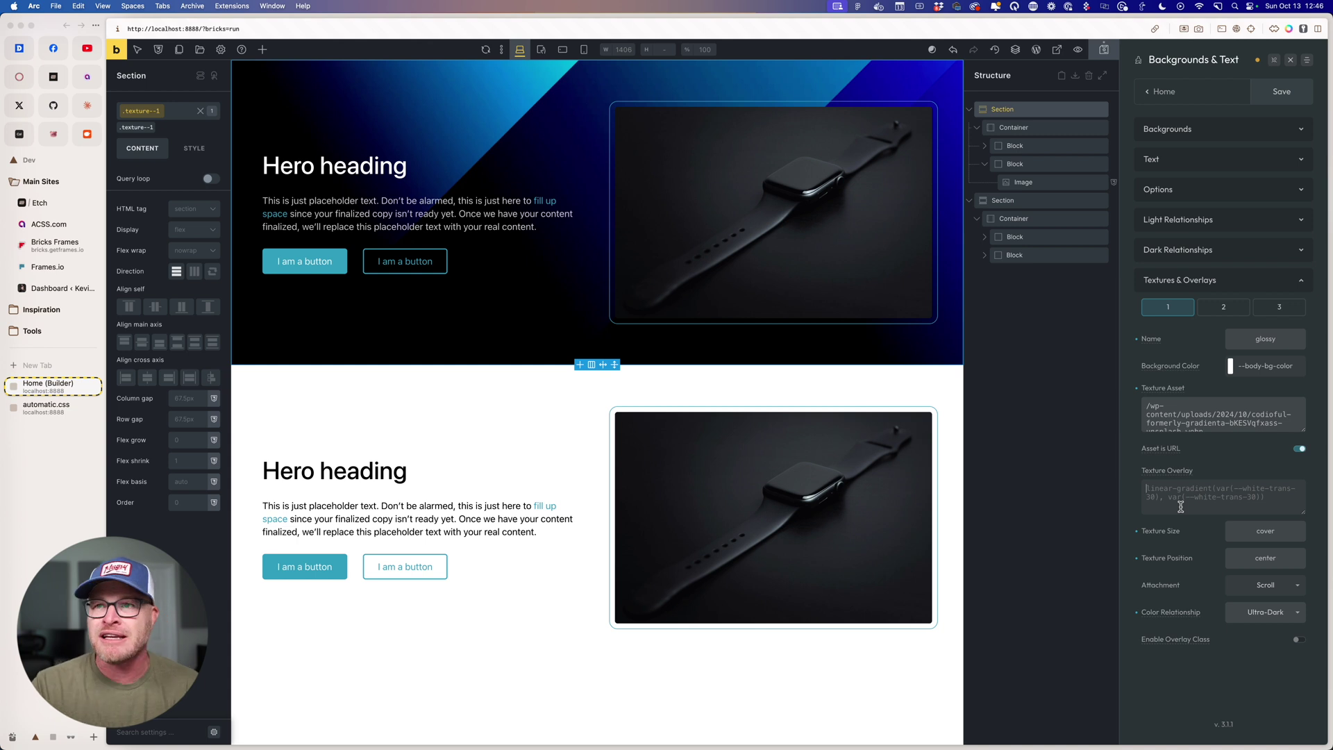
Step: Enter a linear-gradient overlay from --neutral-ultra-dark-trans-20 to --neutral-ultra-dark-trans-70
left_click(1194, 503)
type("linear-graden")
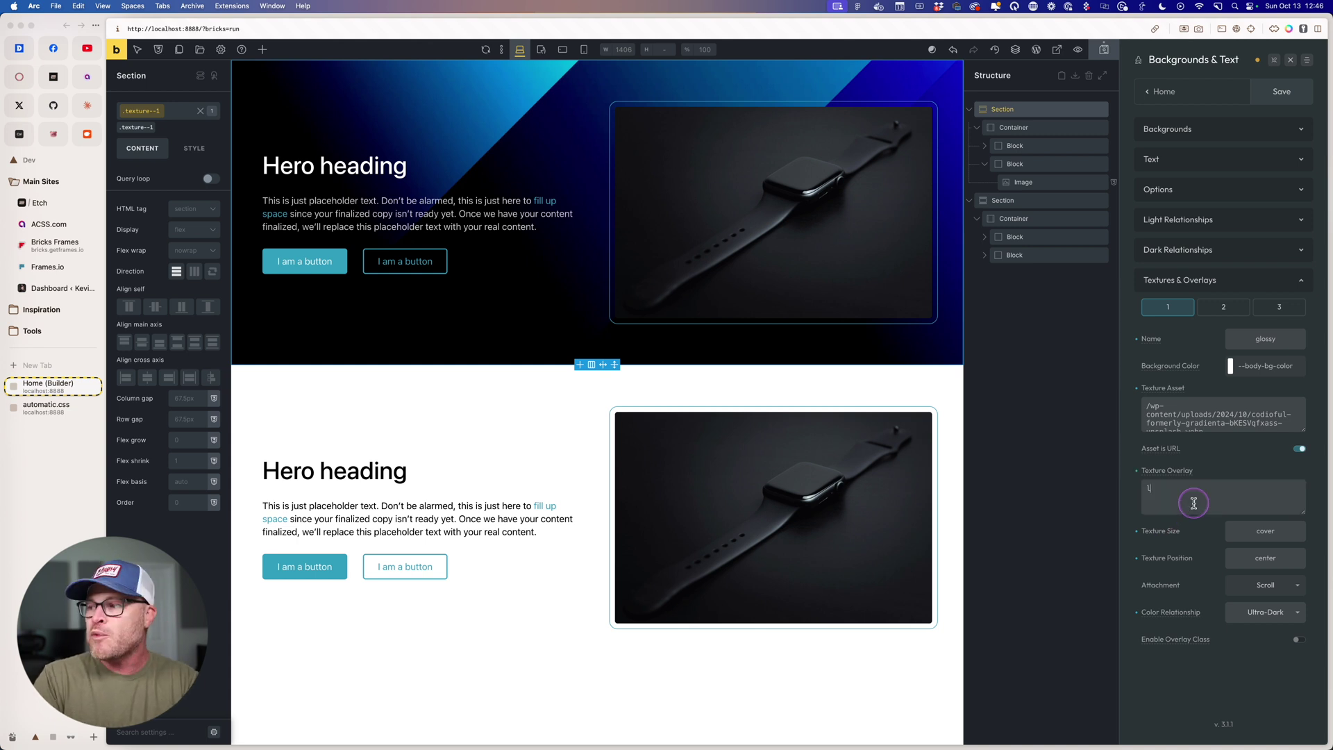
left_click(1194, 504)
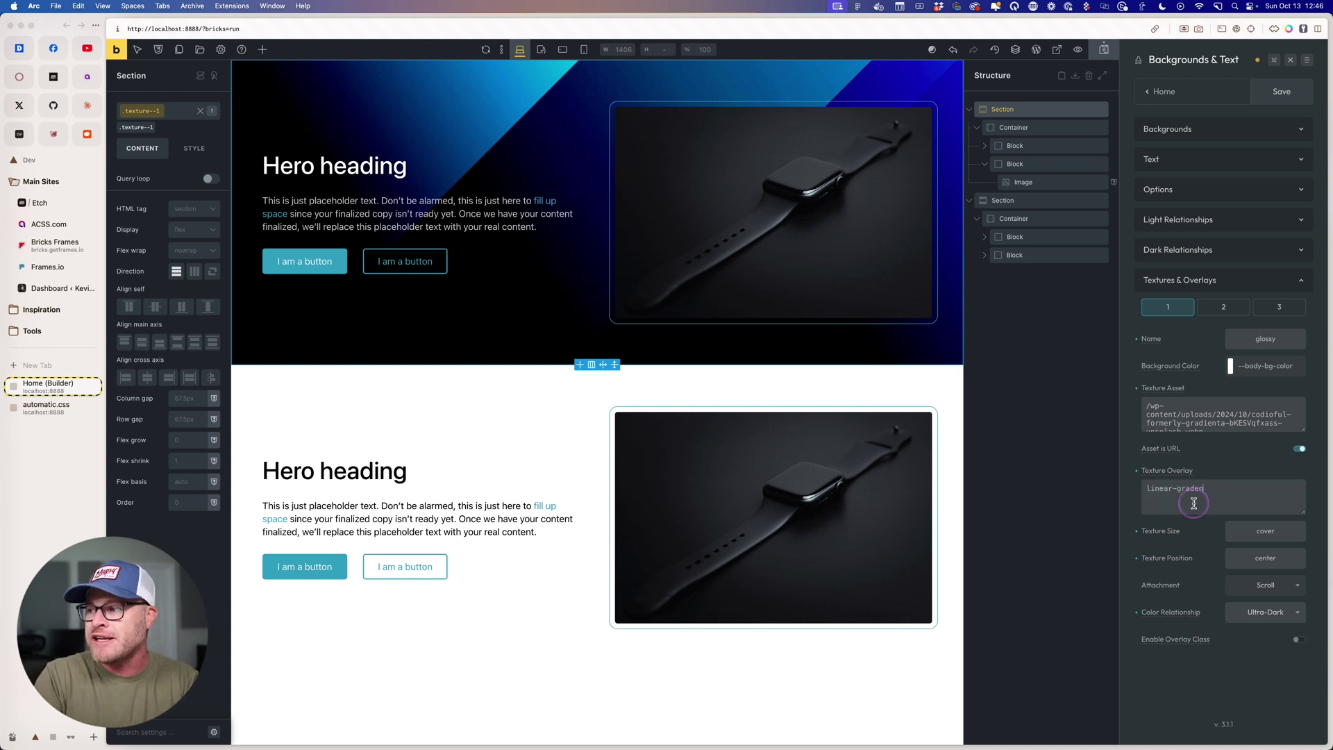
key("BackSpace")
key("BackSpace")
type("ient(")
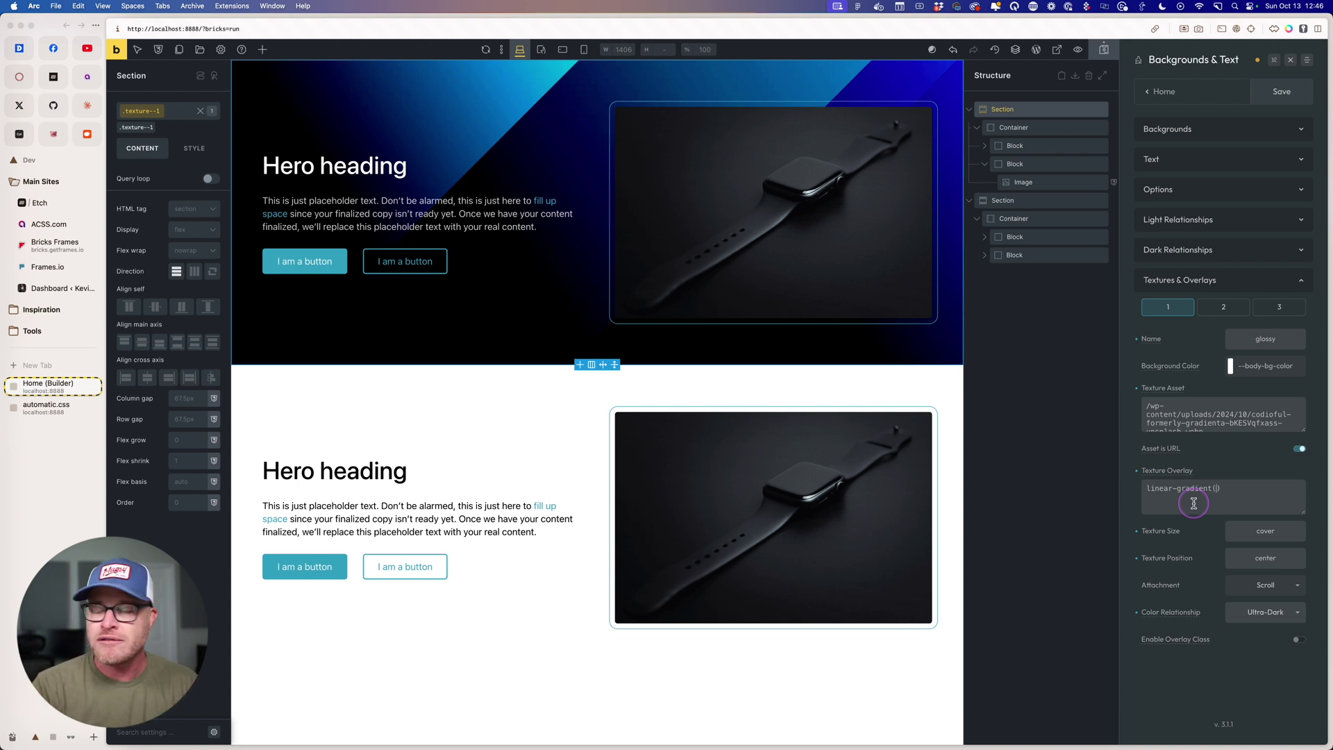
type("--")
type("neutral-ultra-dar")
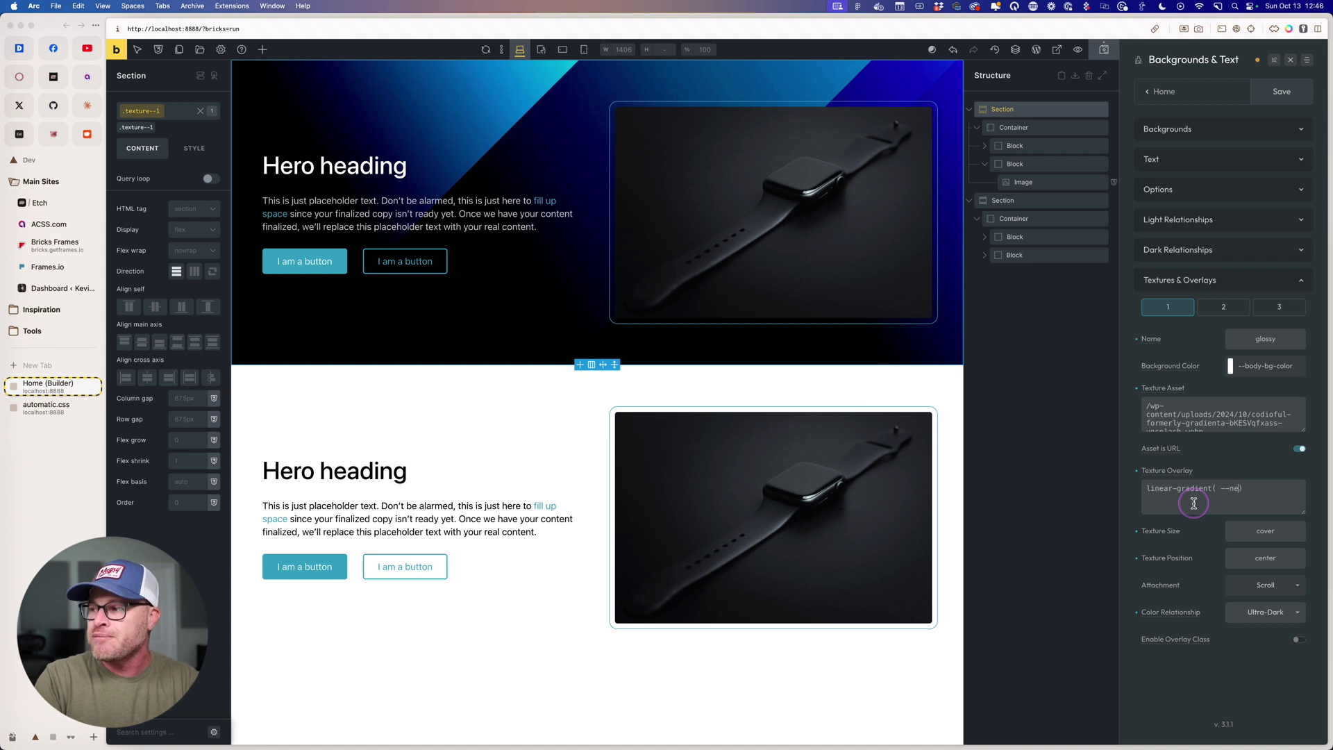
type("k-tra")
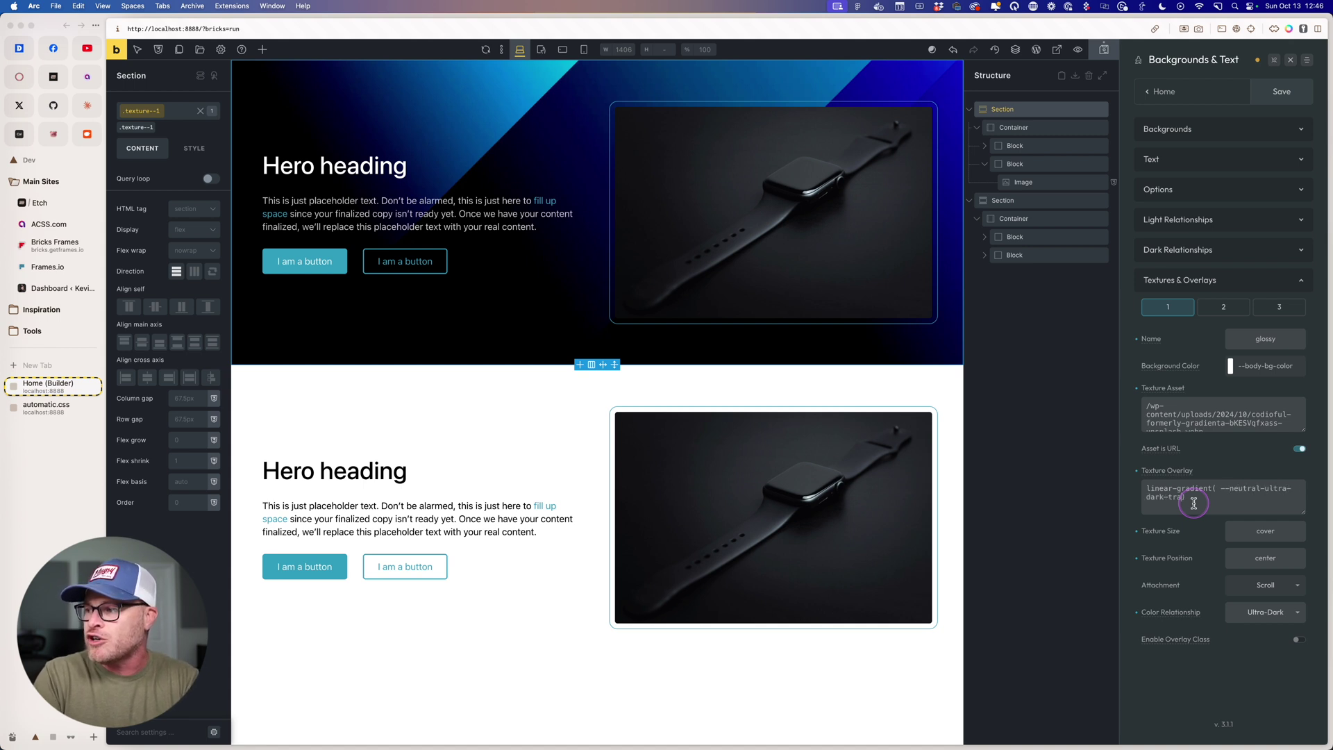
type("ns-20")
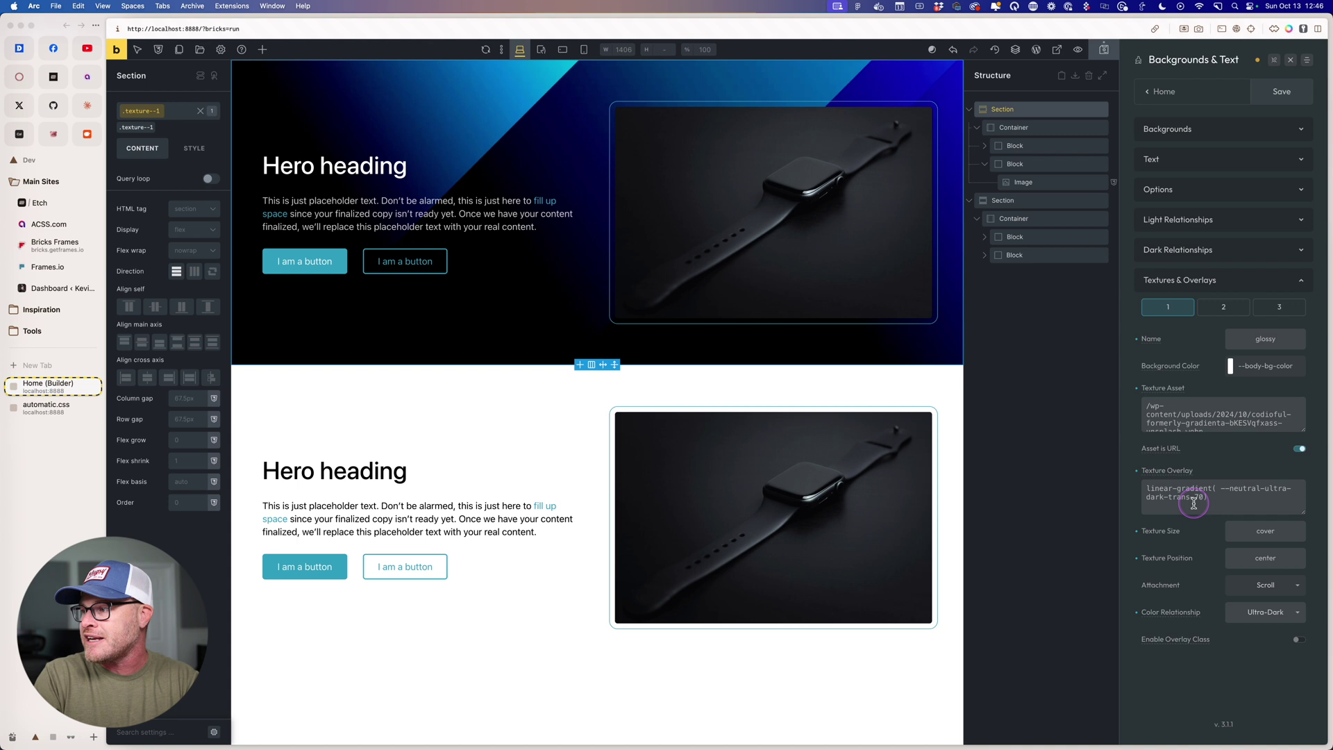
type(", --neutral-ultra-d")
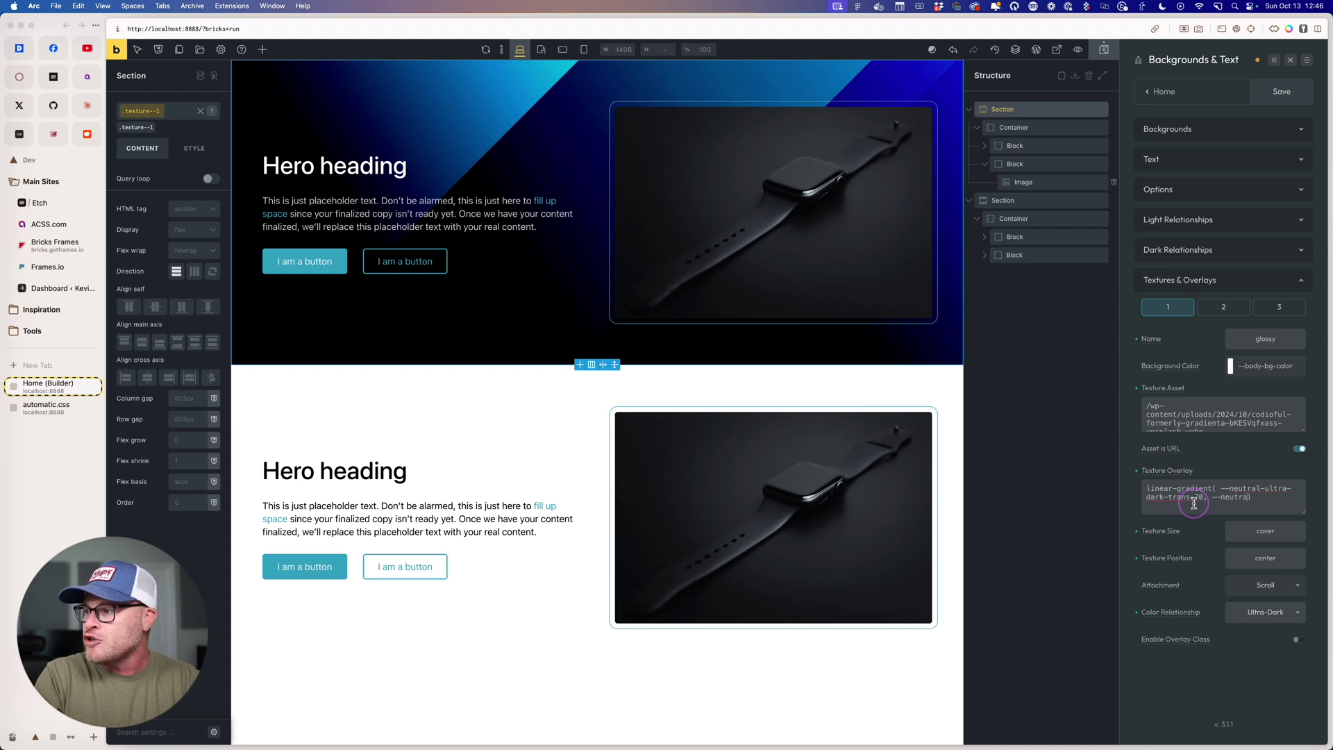
type("ark-trans")
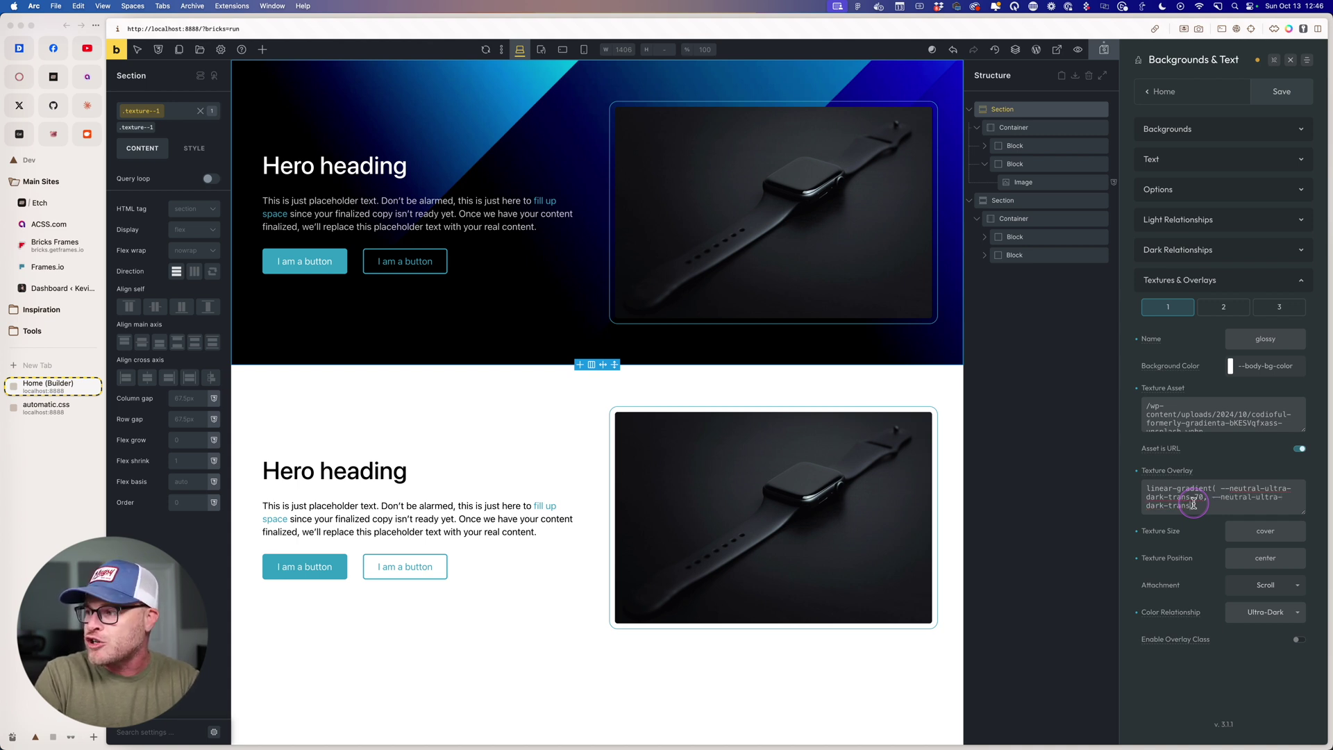
type("-70")
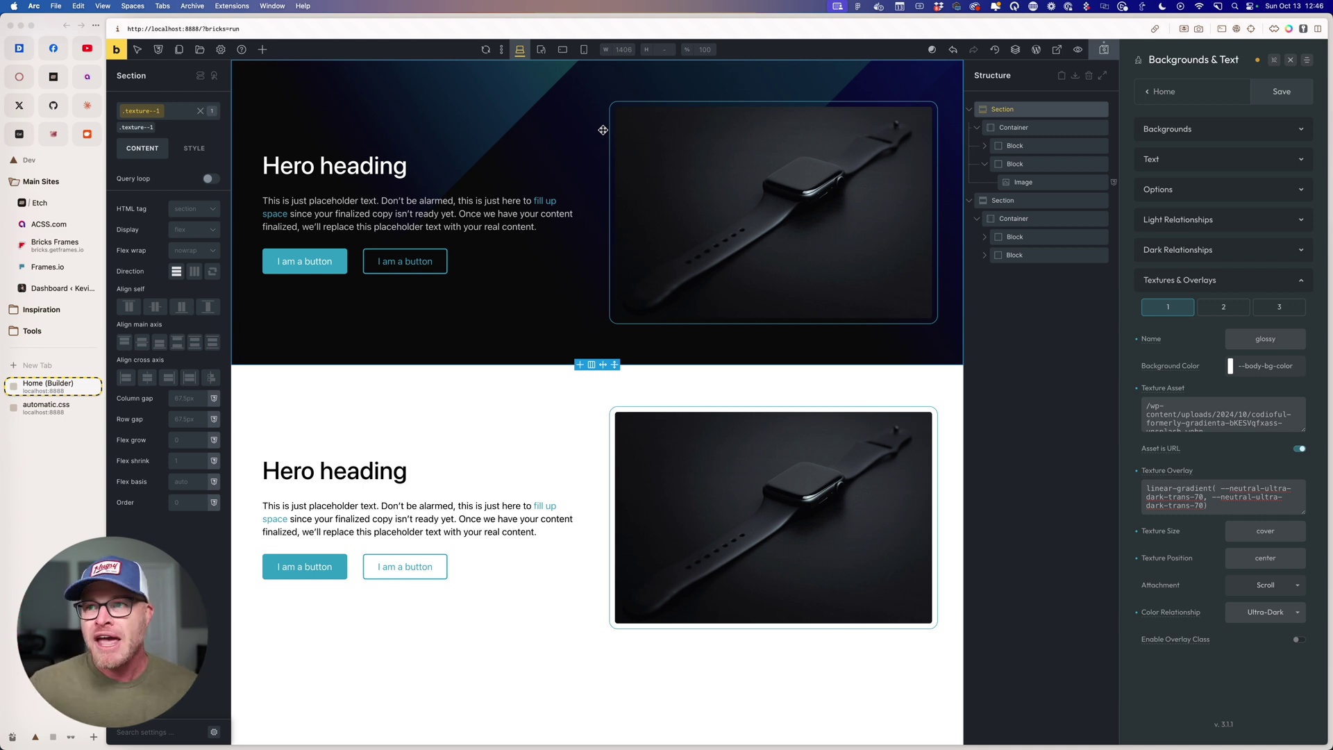
Step: Try trans-30 for the first stop, settle on trans-70 for both, and save
left_click(1200, 498)
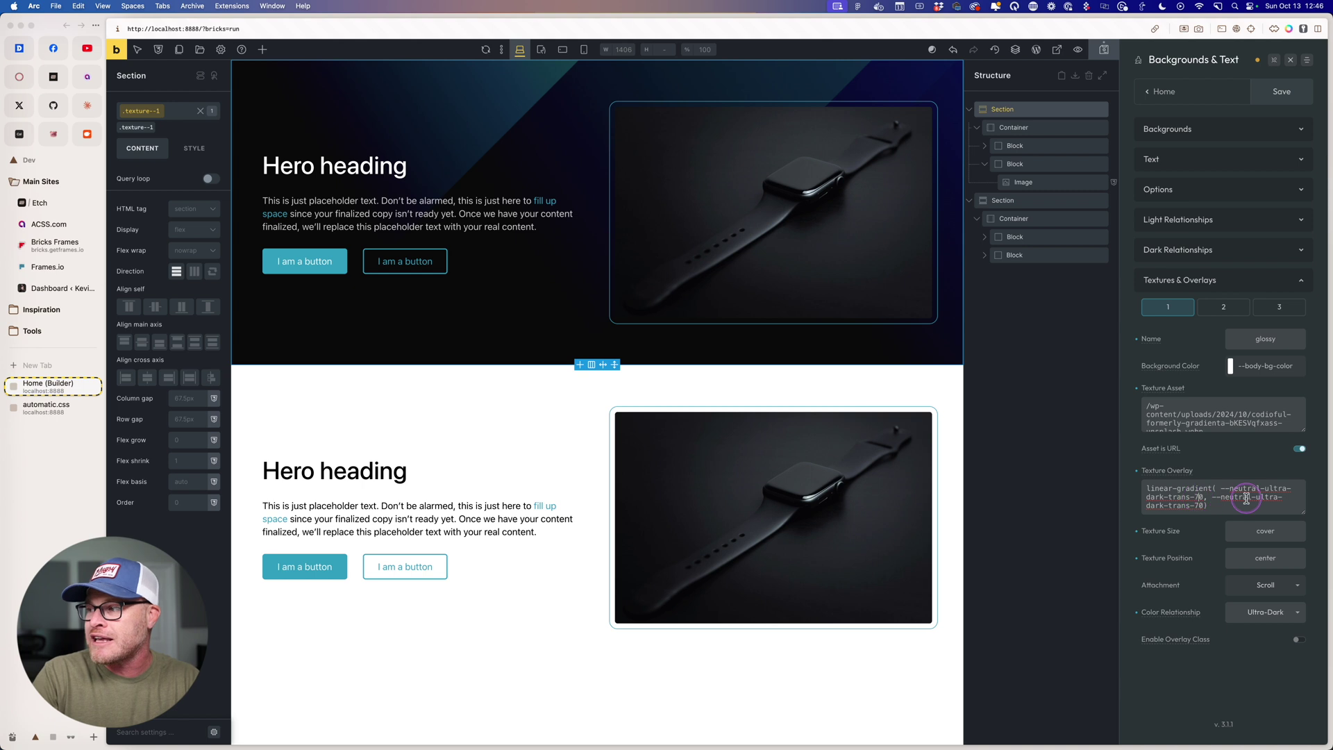
key("BackSpace")
type("3")
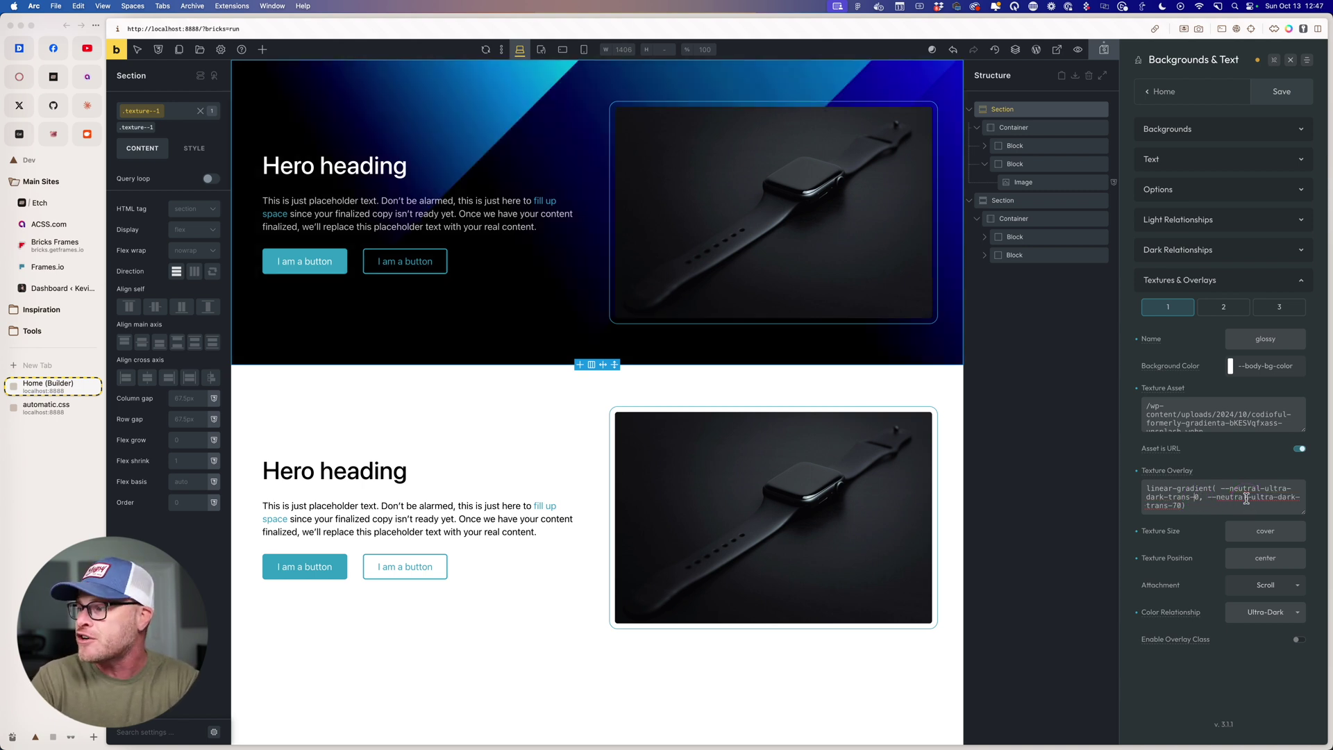
key("BackSpace")
type("7")
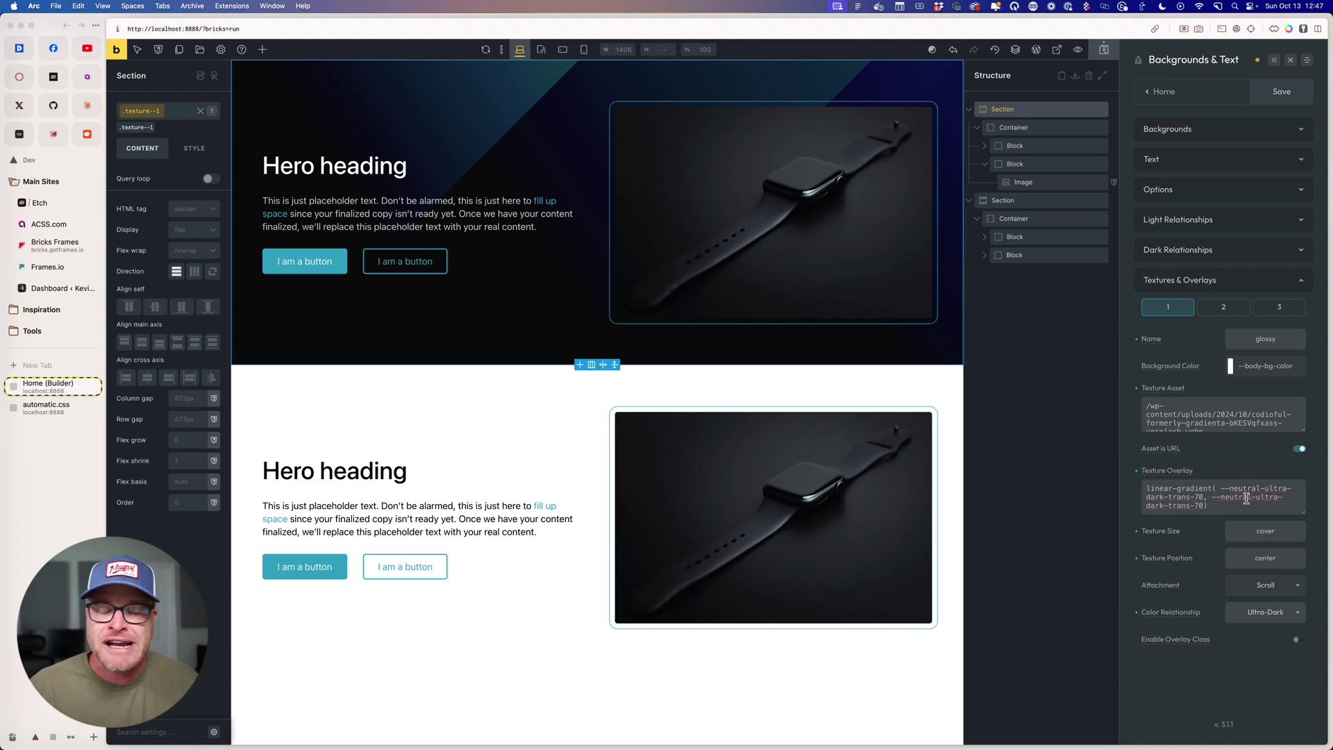
left_click(1281, 91)
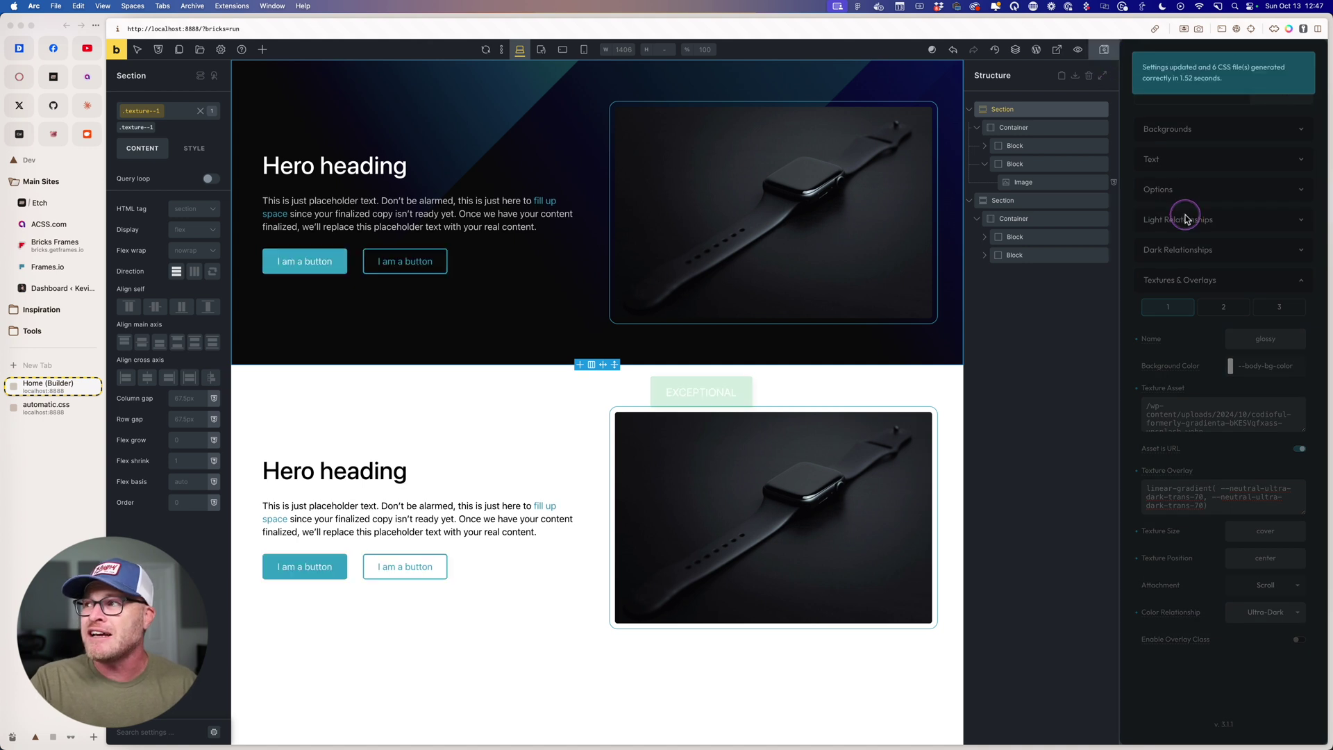
left_click(42, 407)
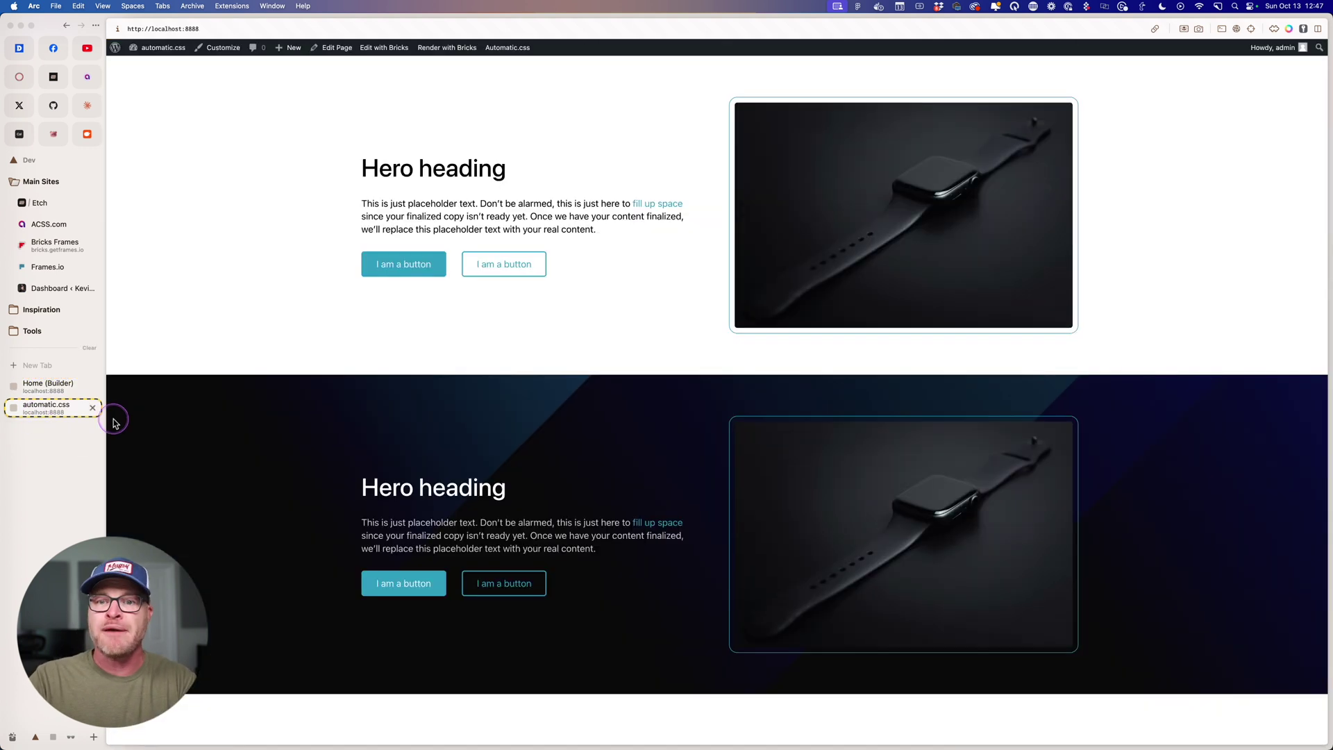
key("super+r")
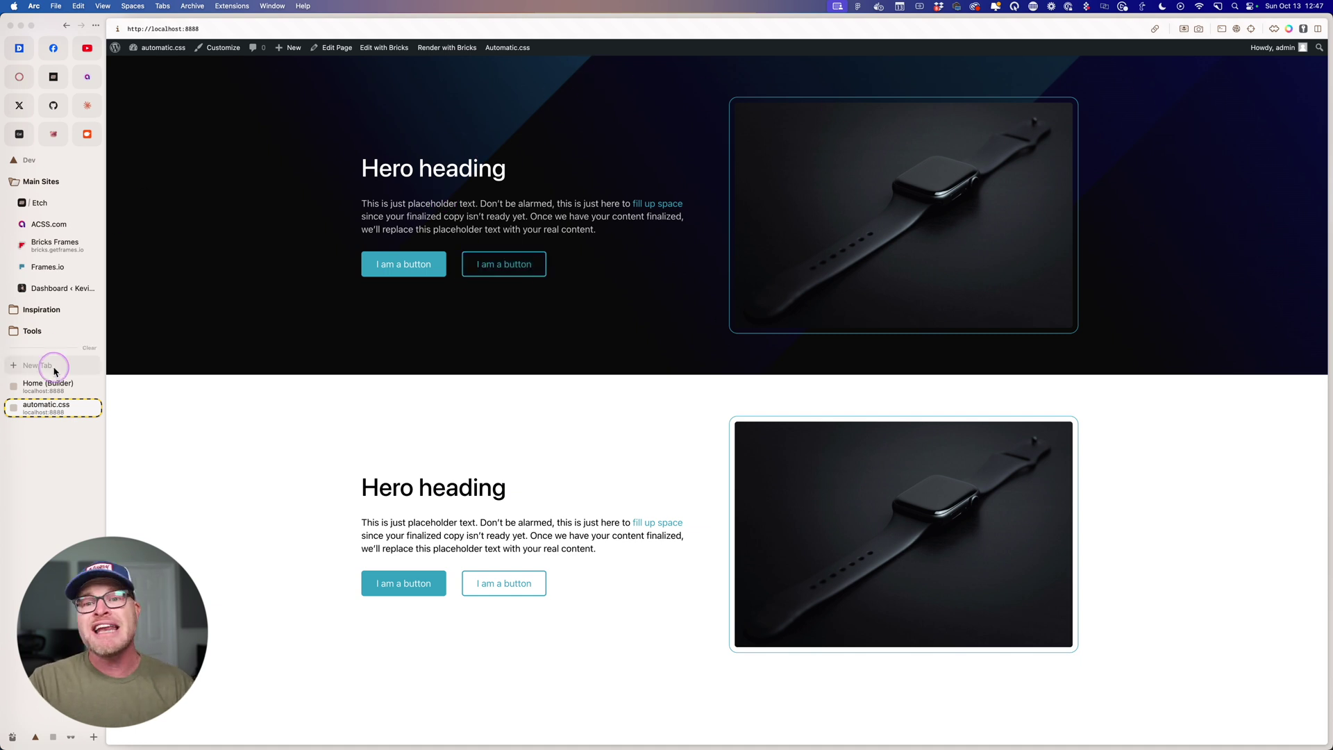
left_click(55, 387)
Step: Apply texture--1 to the second hero section, then remove it
left_click(256, 394)
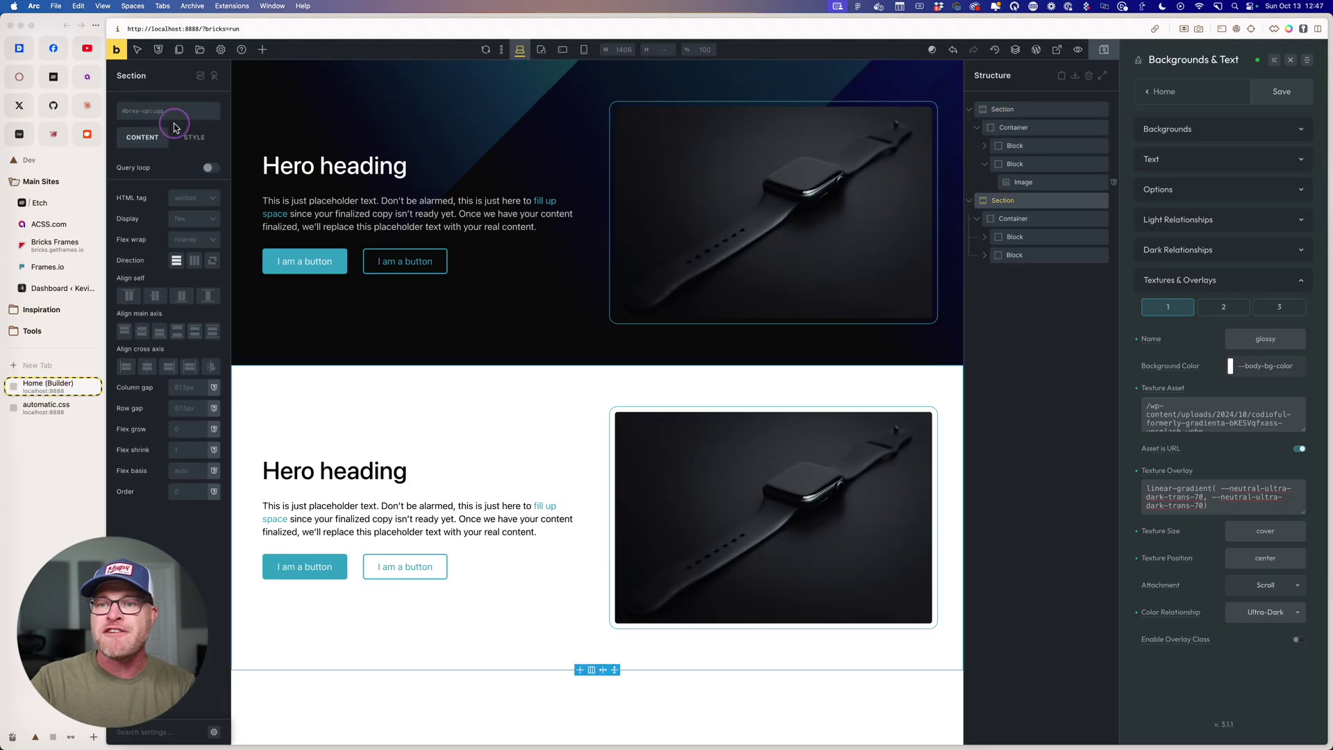
left_click(164, 114)
type("texture--1")
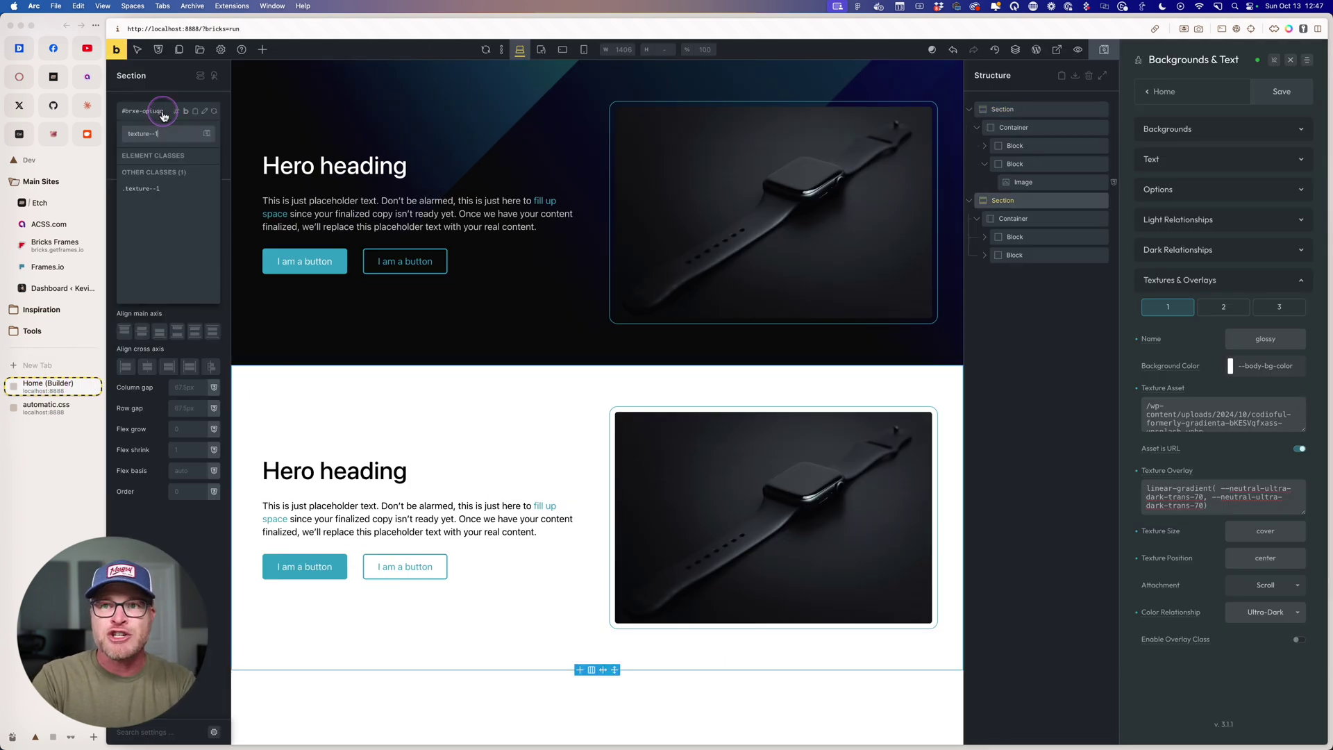
key("Return")
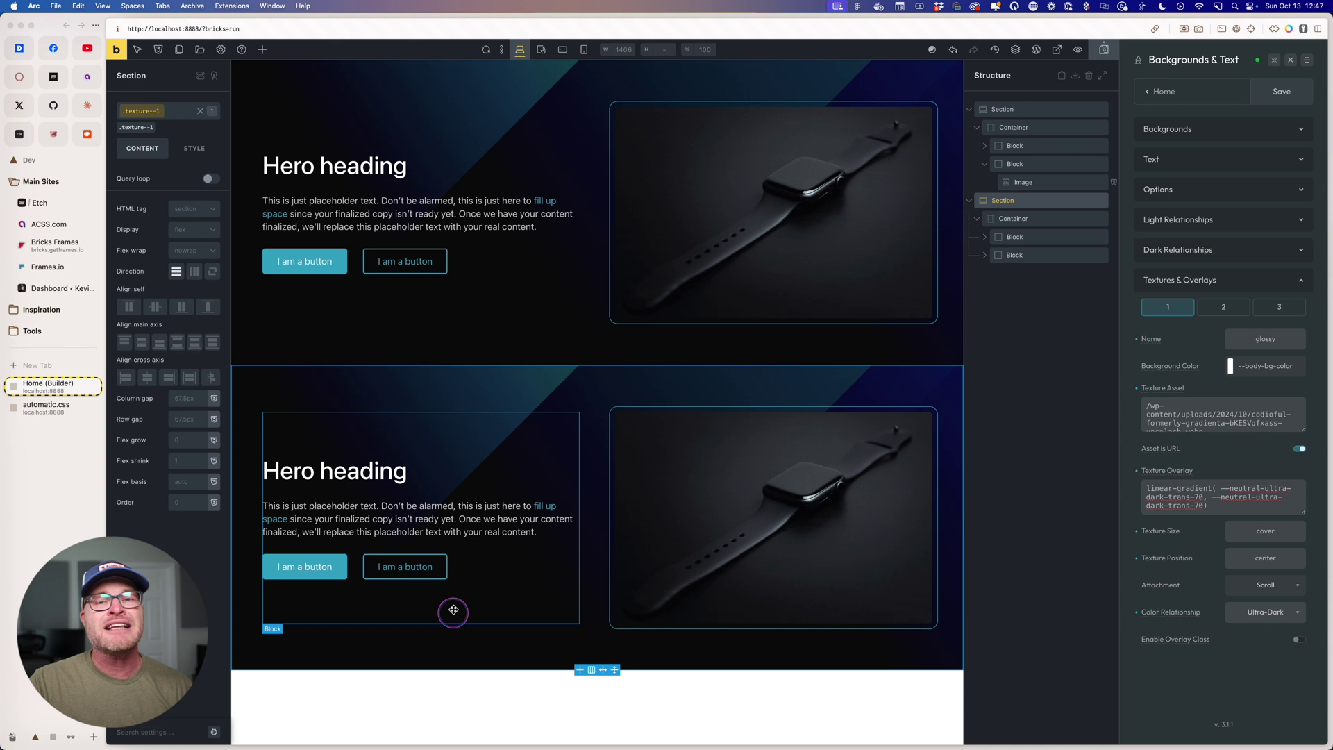
left_click(141, 111)
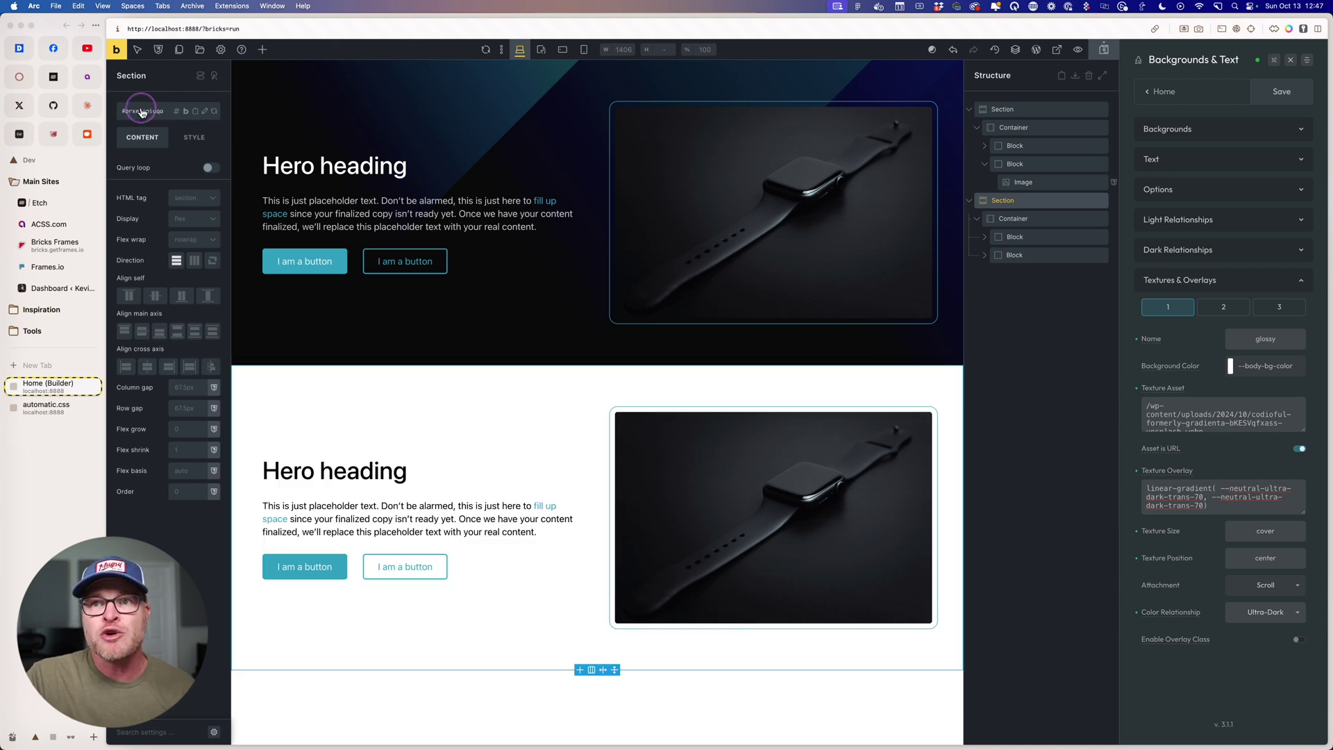
Step: Try a texture--glossy class on the second section, remove it, and check the texture's name
left_click(141, 111)
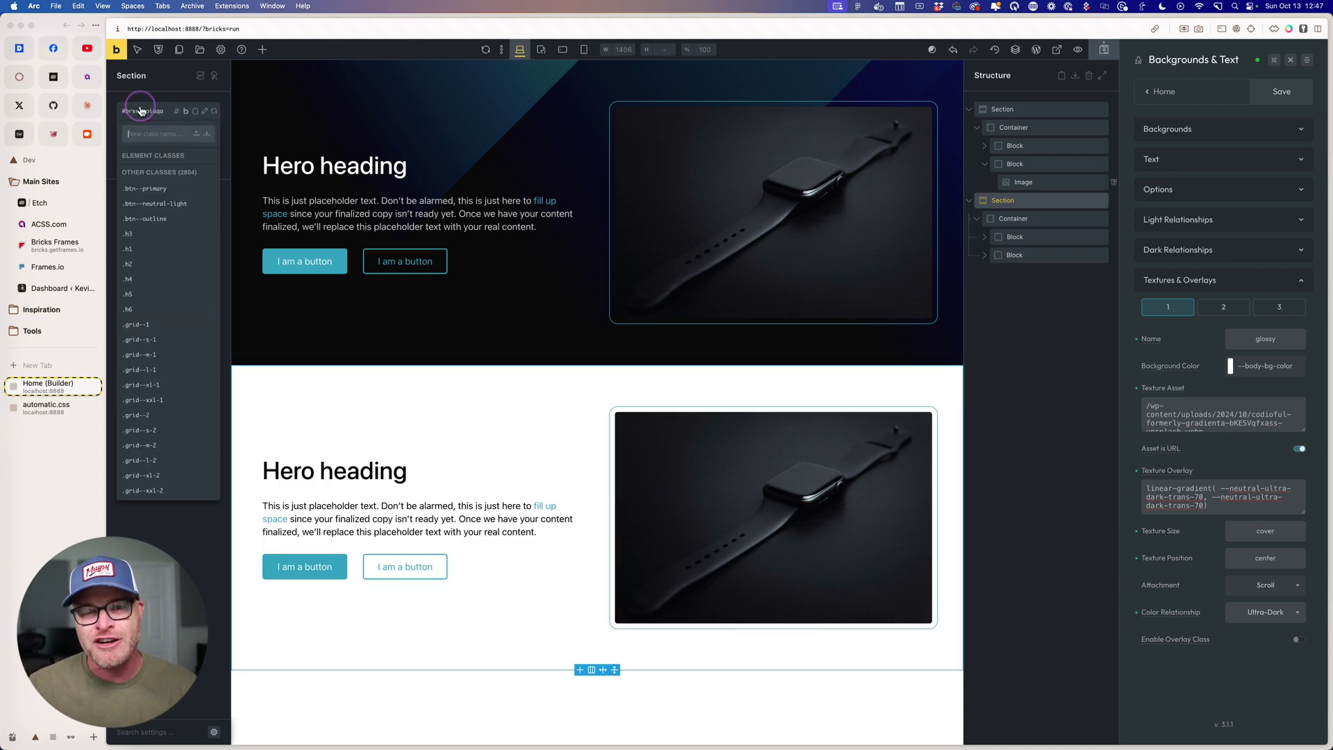
type("texture--glossy")
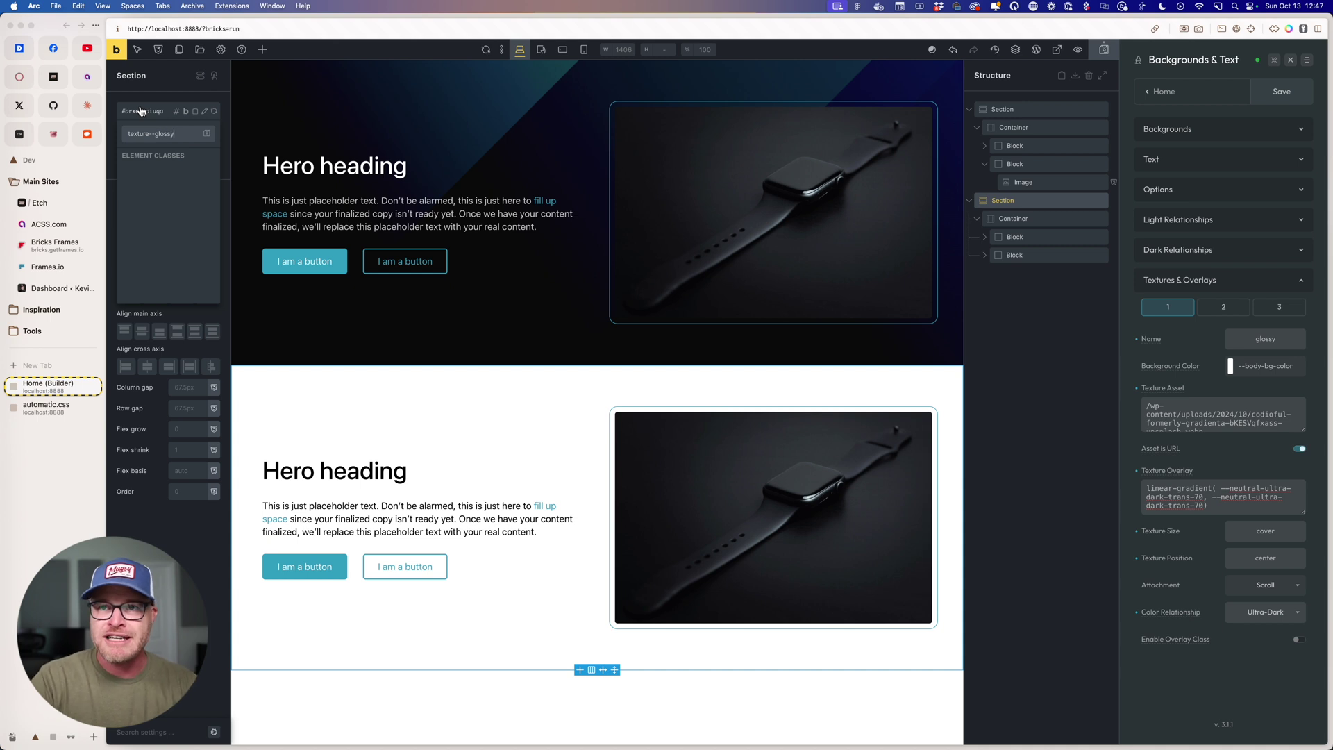
key("Return")
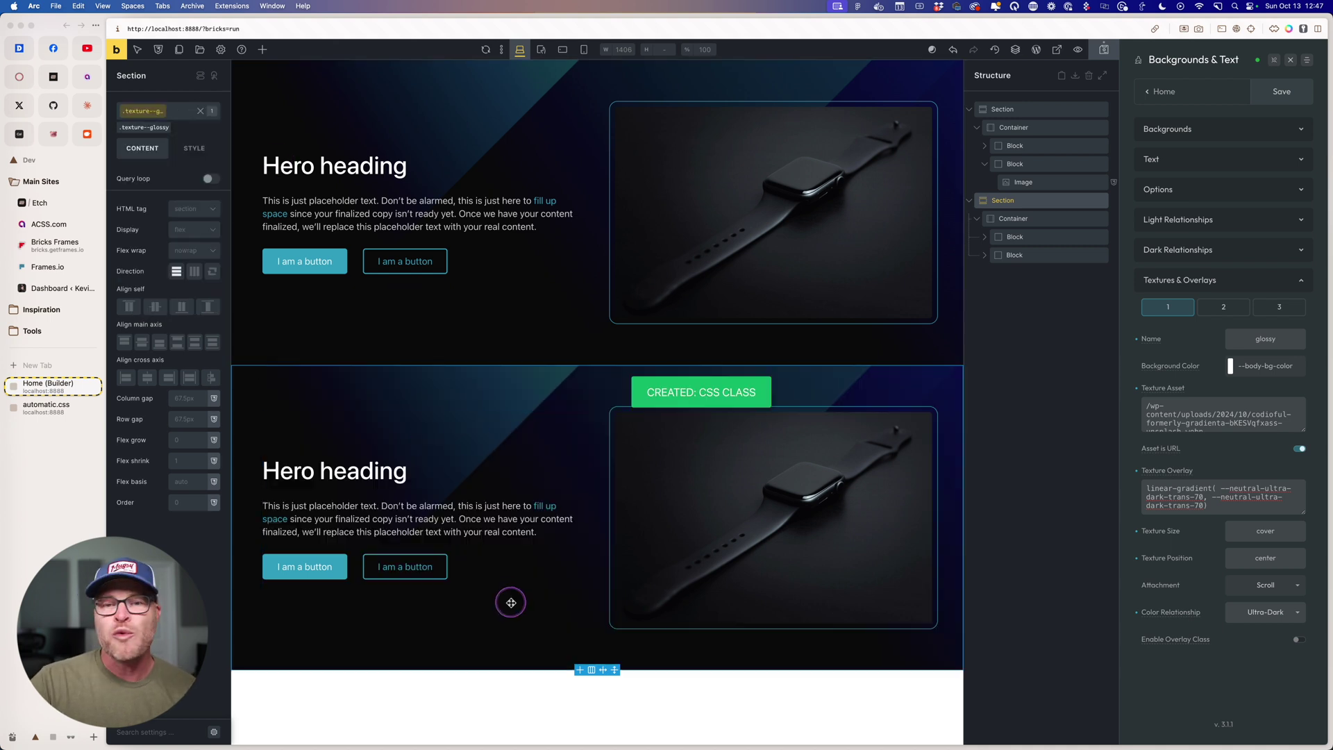
left_click(175, 111)
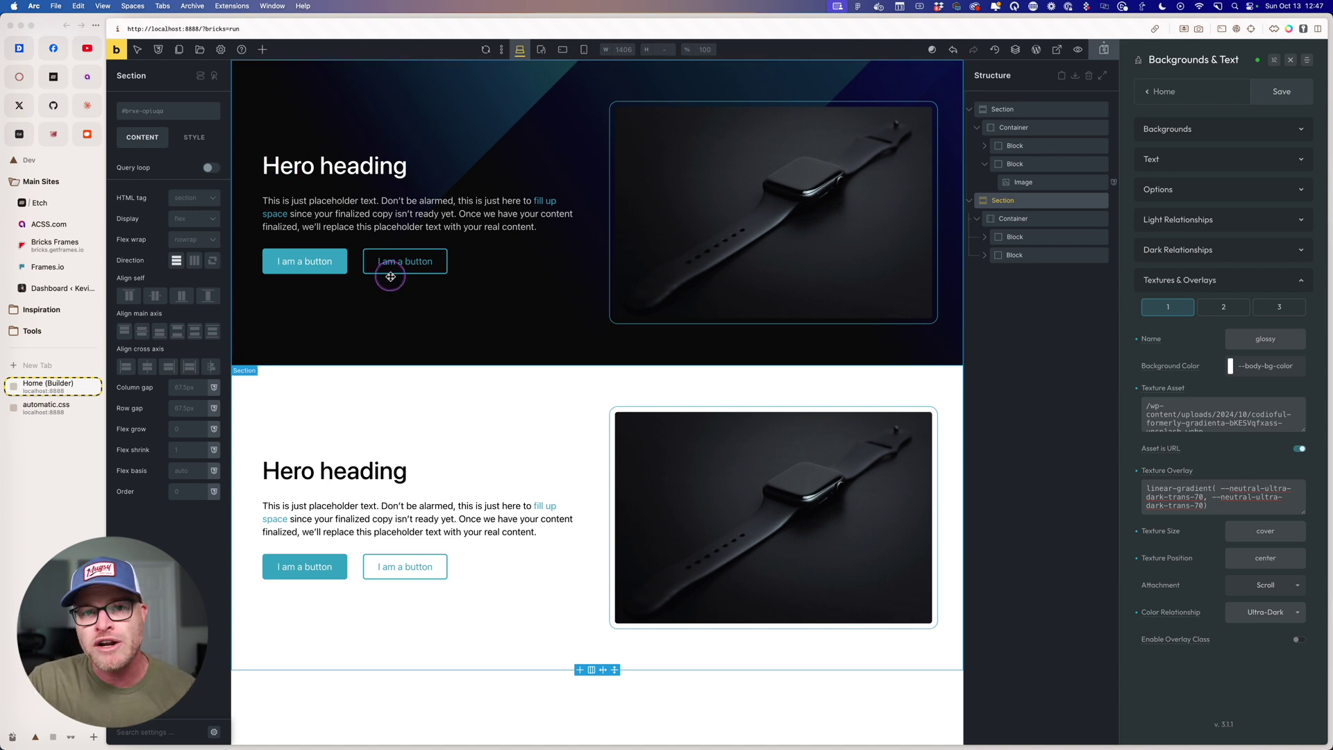
left_click_drag(1295, 340, 1230, 337)
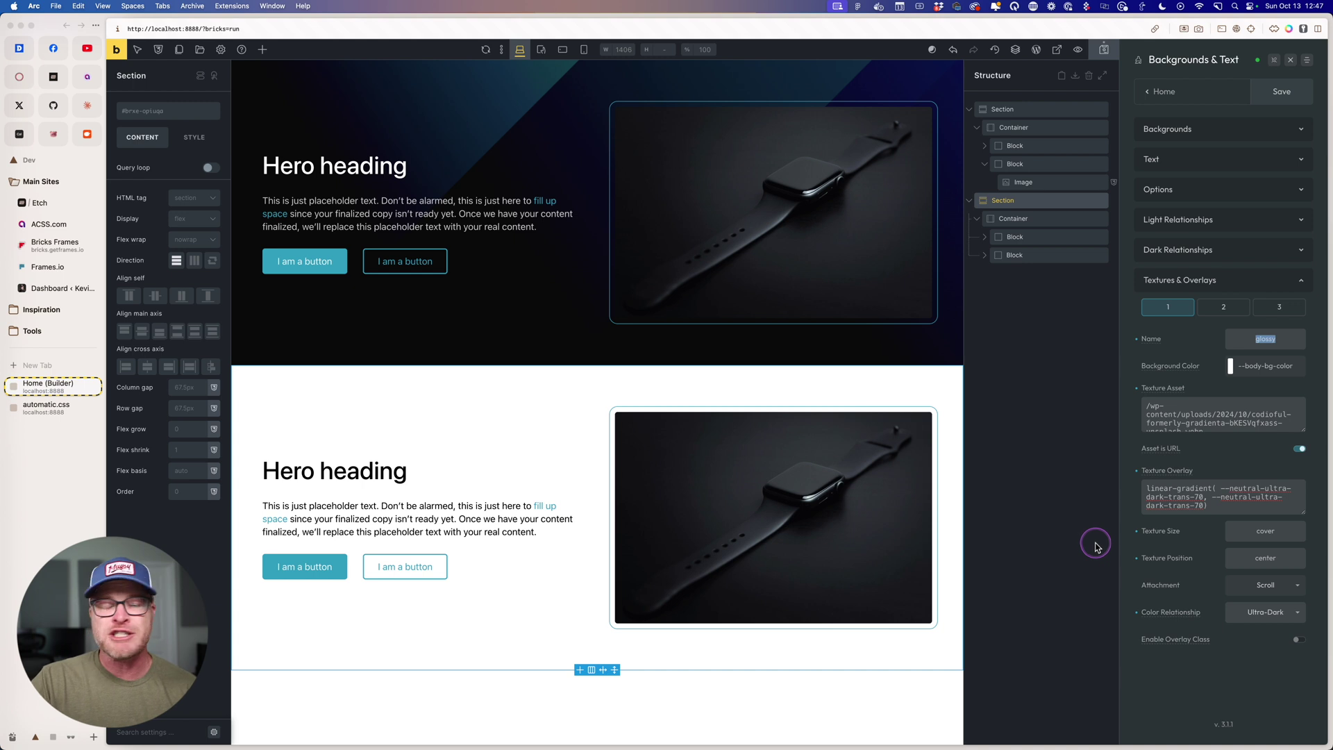
left_click(1205, 343)
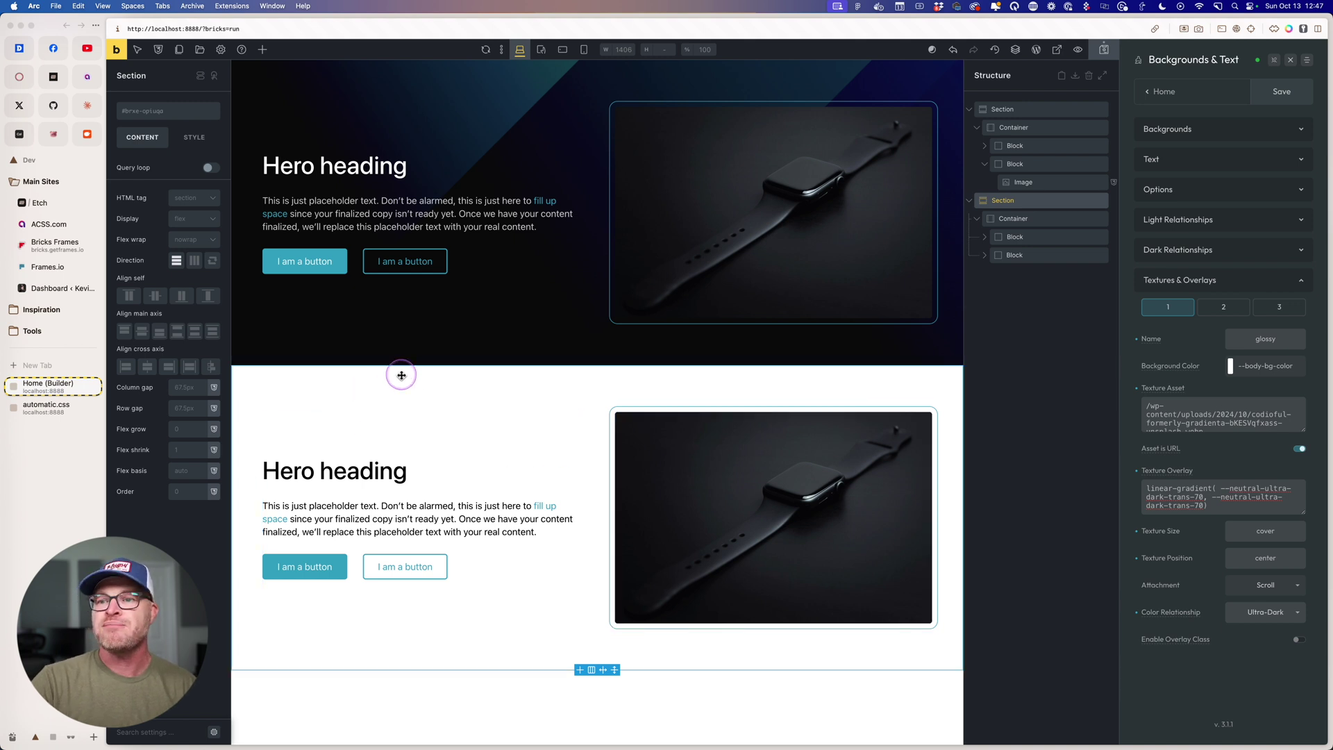
Step: Set the seated man photo as the second section's background image
left_click(193, 138)
left_click(151, 225)
left_click(178, 275)
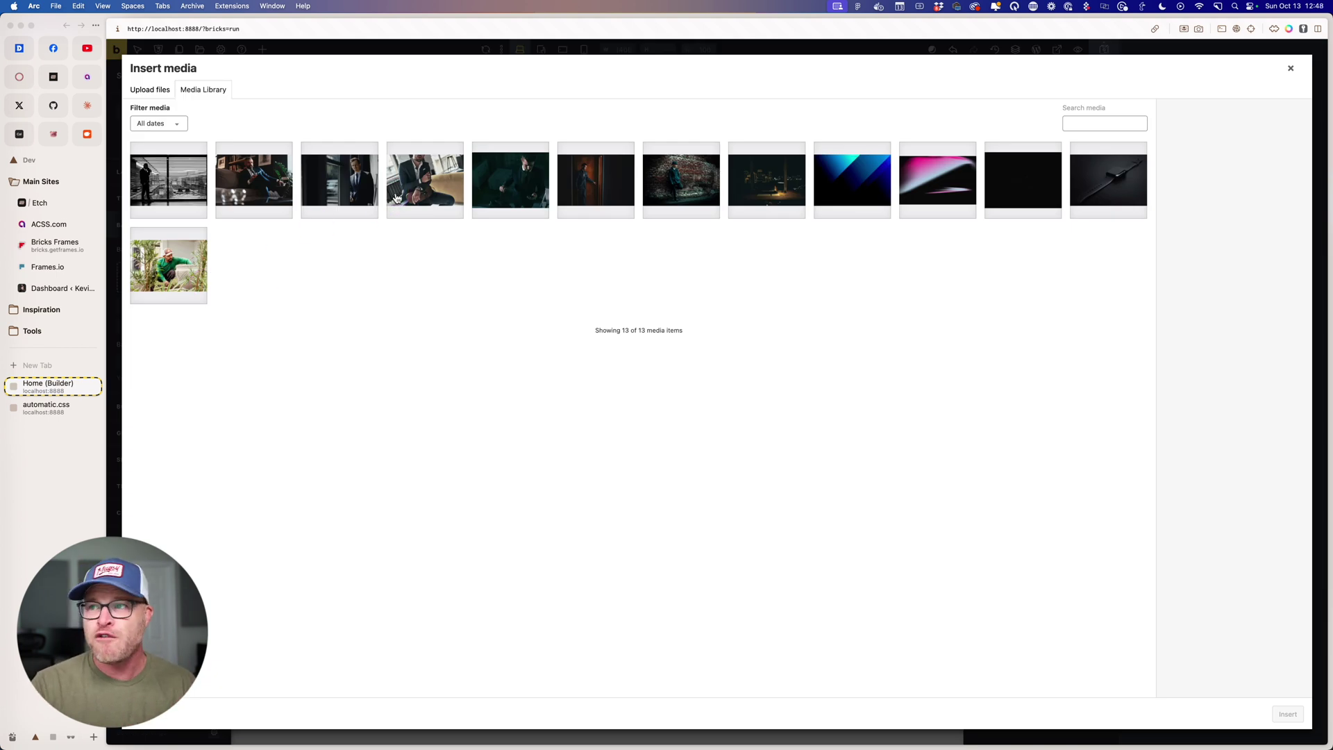
left_click(265, 198)
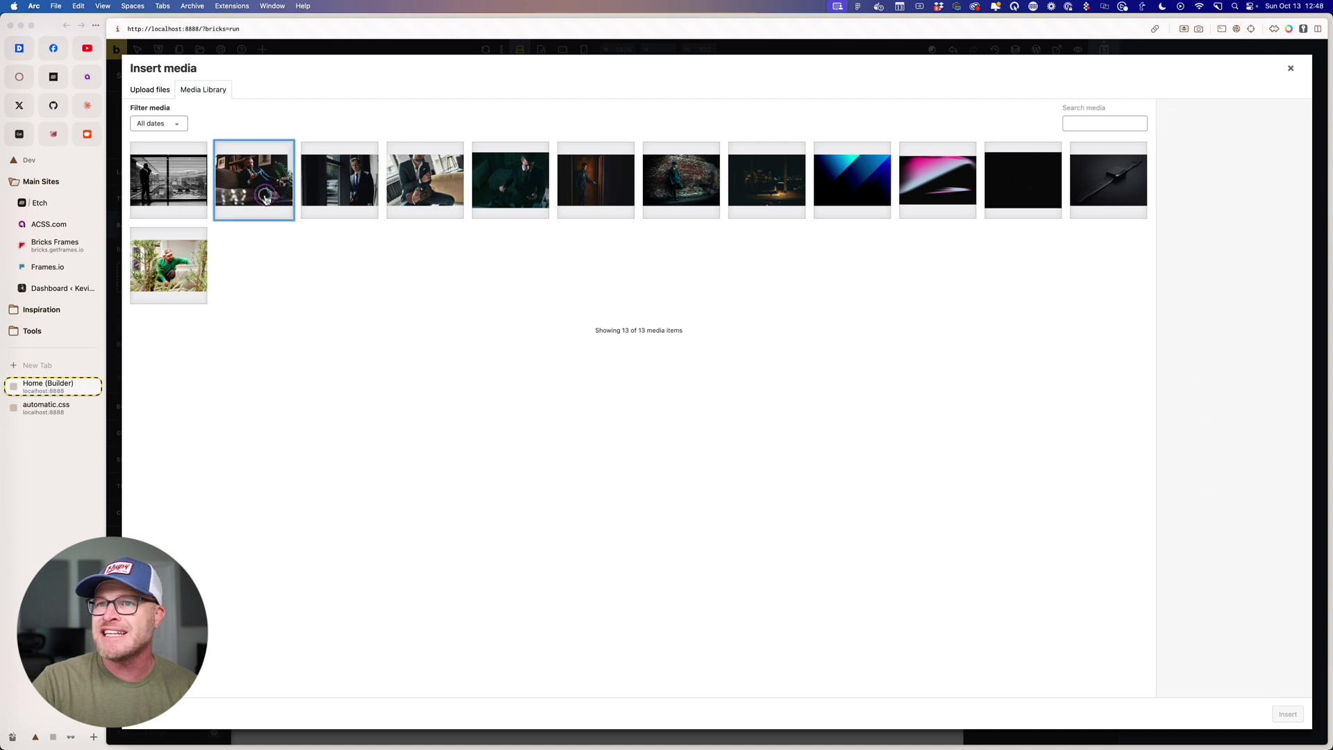
left_click(1287, 714)
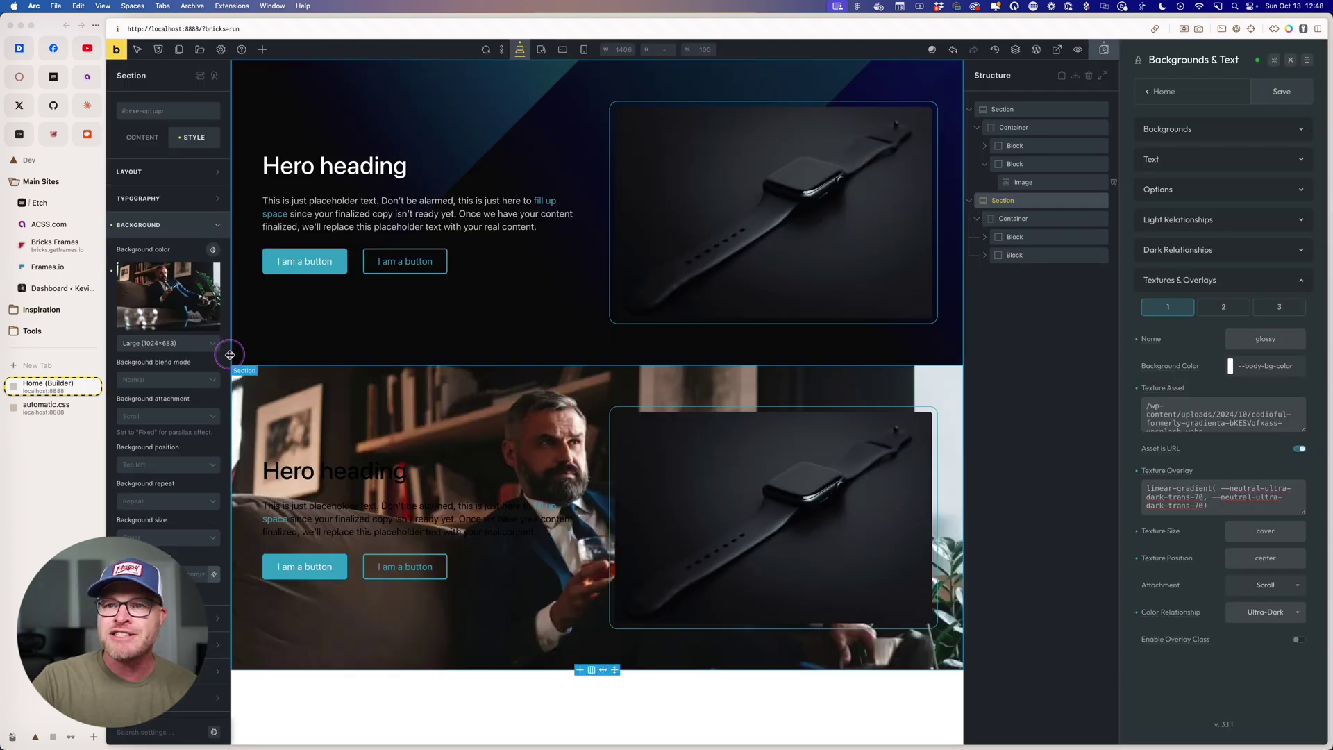
Step: Use the Full (1920×1280) image size and switch the background position to Custom
left_click(166, 343)
left_click(198, 416)
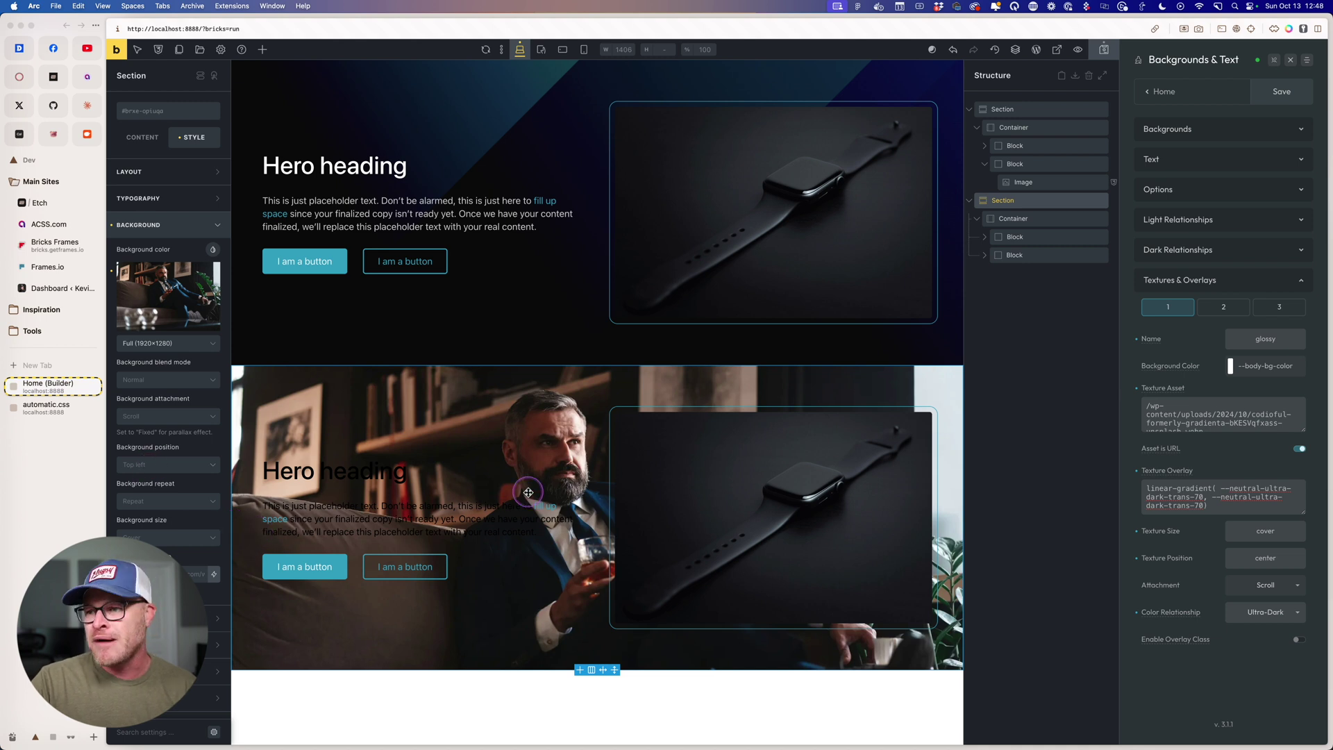
left_click(167, 465)
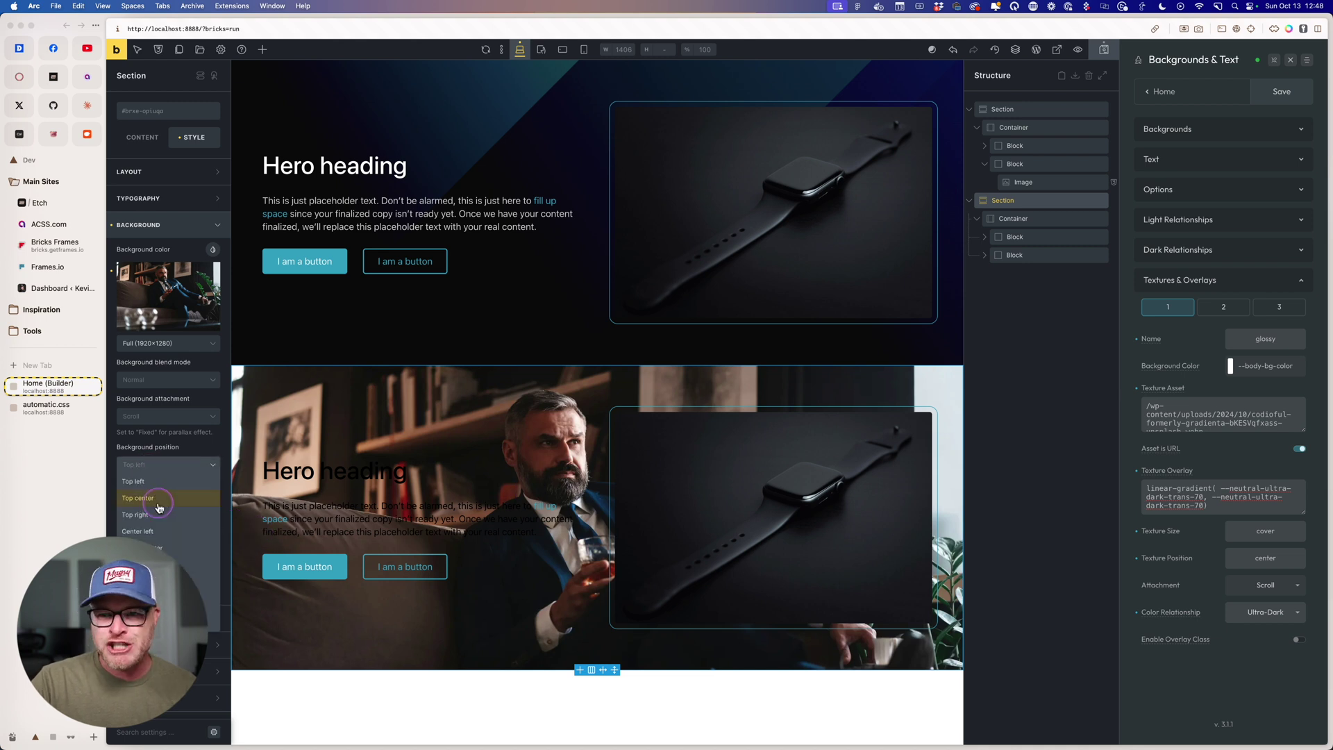
left_click(154, 547)
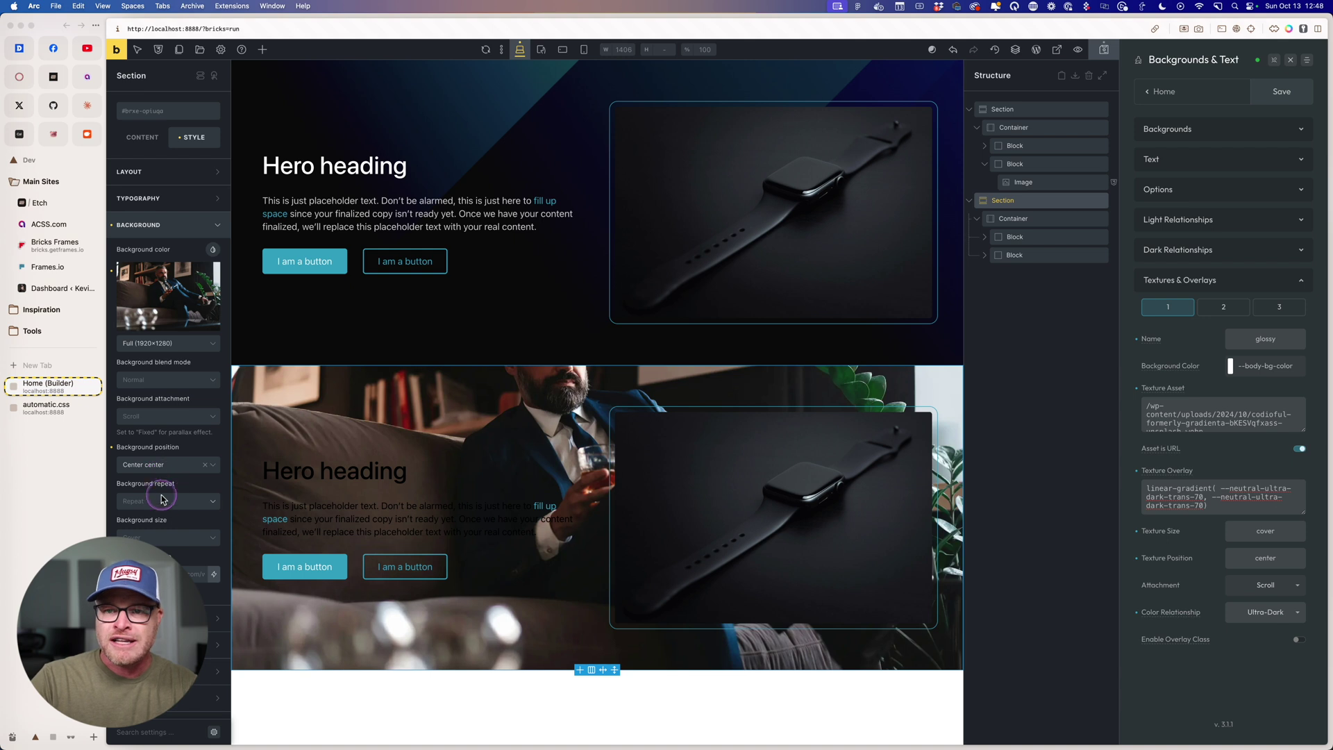
left_click(164, 465)
left_click(139, 614)
Step: Set the custom X position to 50%
left_click(179, 489)
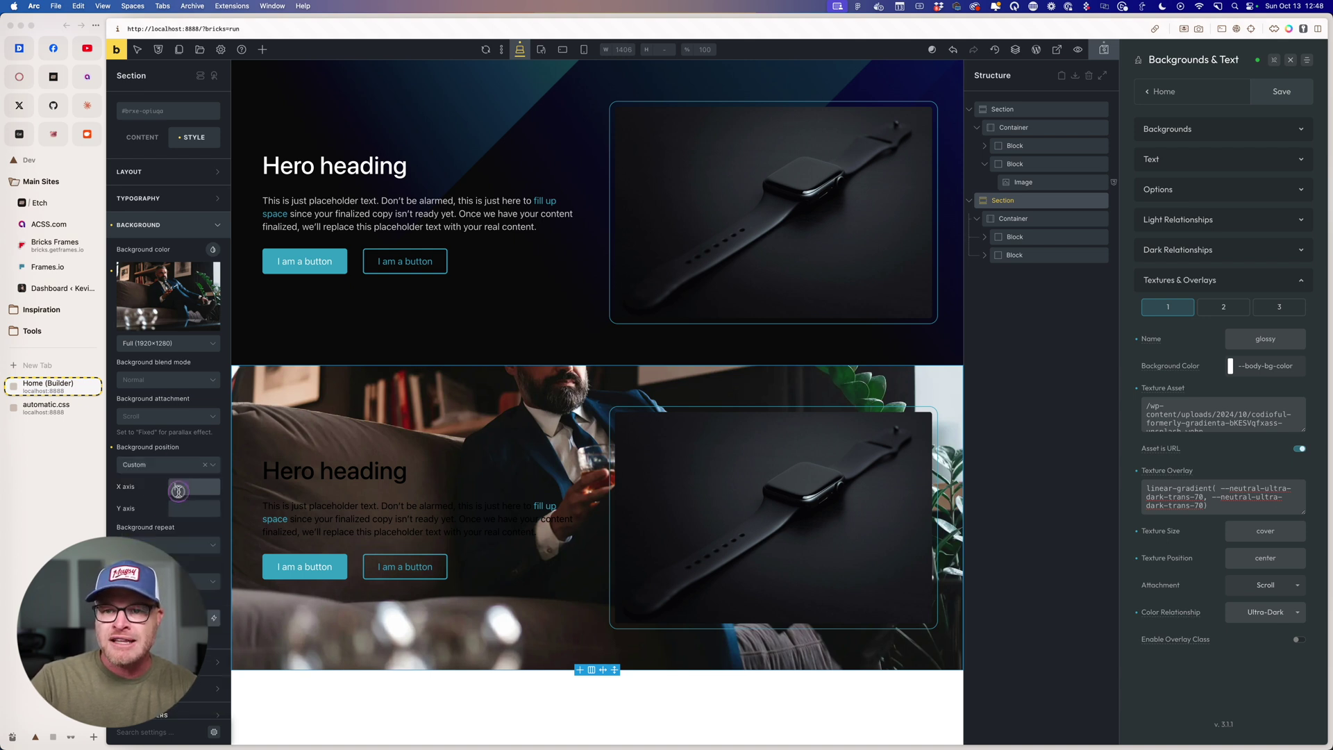
type("50% 80%")
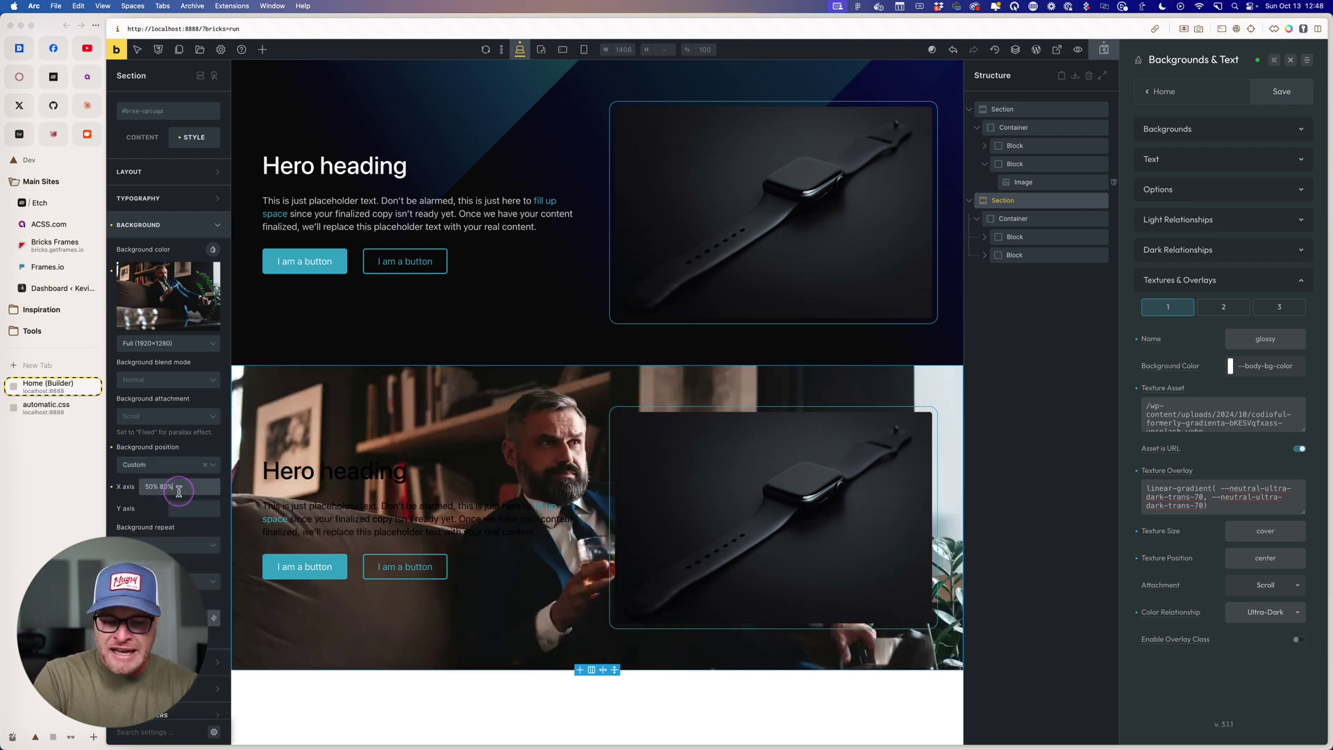
key("Left")
key("Left")
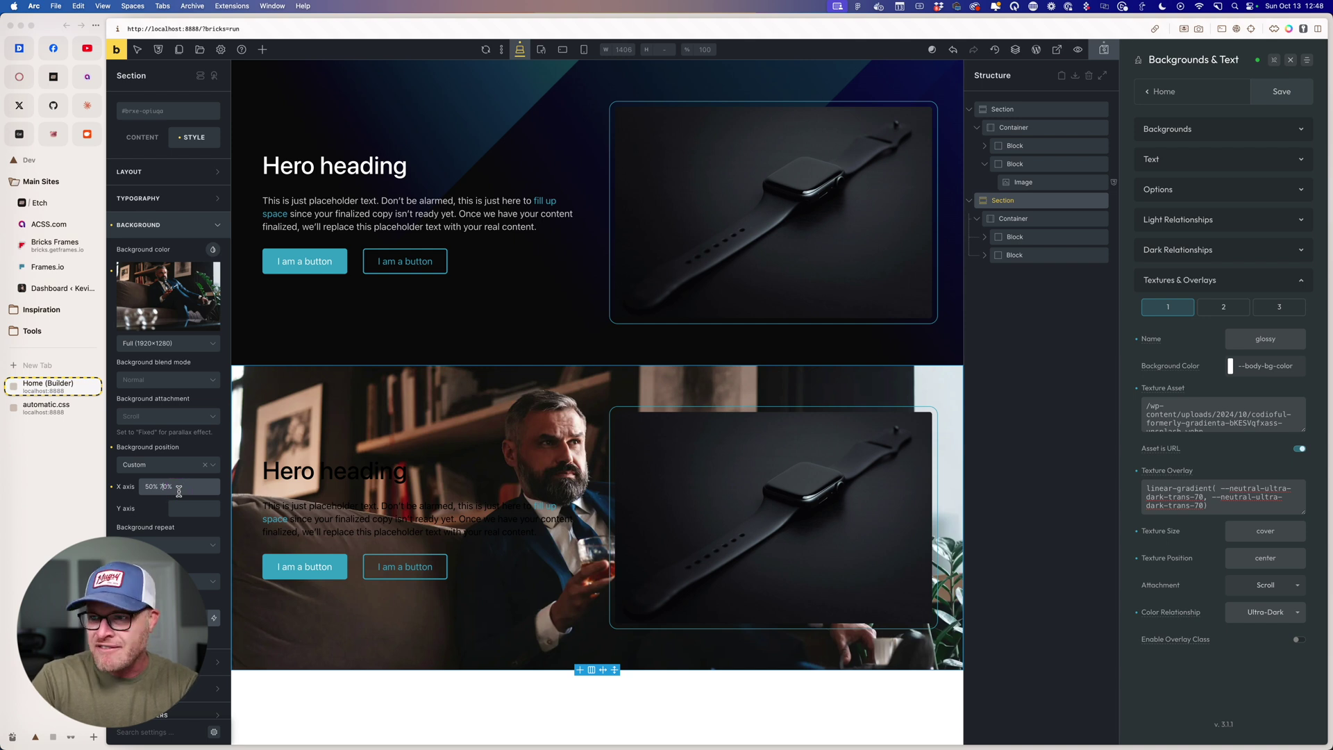
key("BackSpace")
type("4")
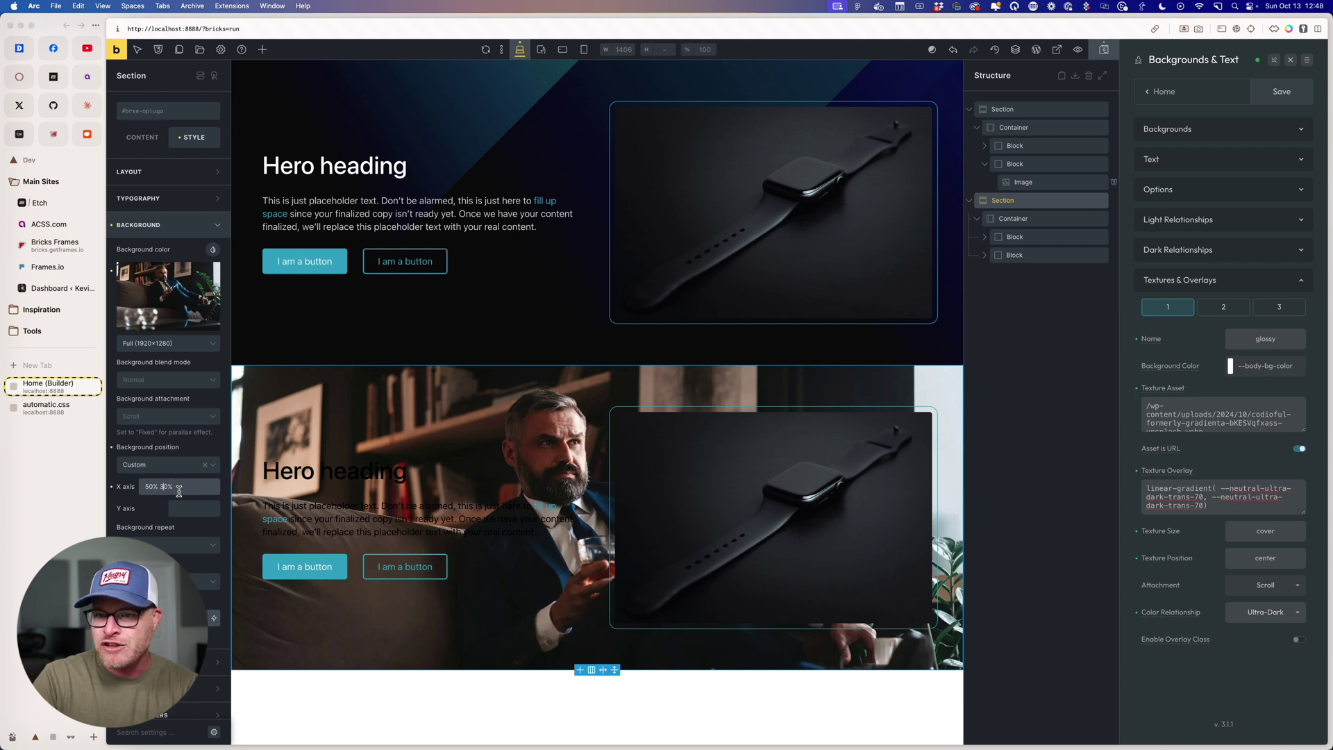
key("BackSpace")
key("BackSpace")
key("Delete")
key("Delete")
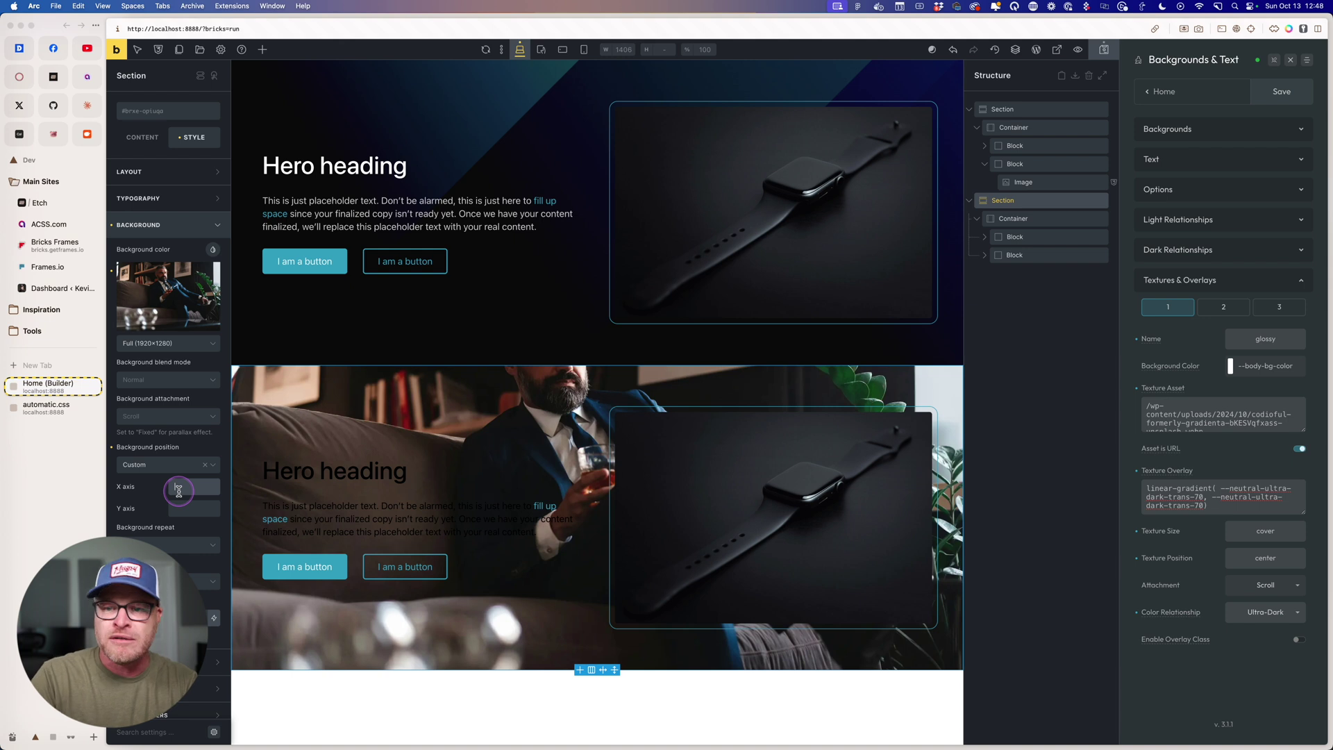
Step: Set the custom Y position to 10%, after trying 20% and 30%
left_click(200, 515)
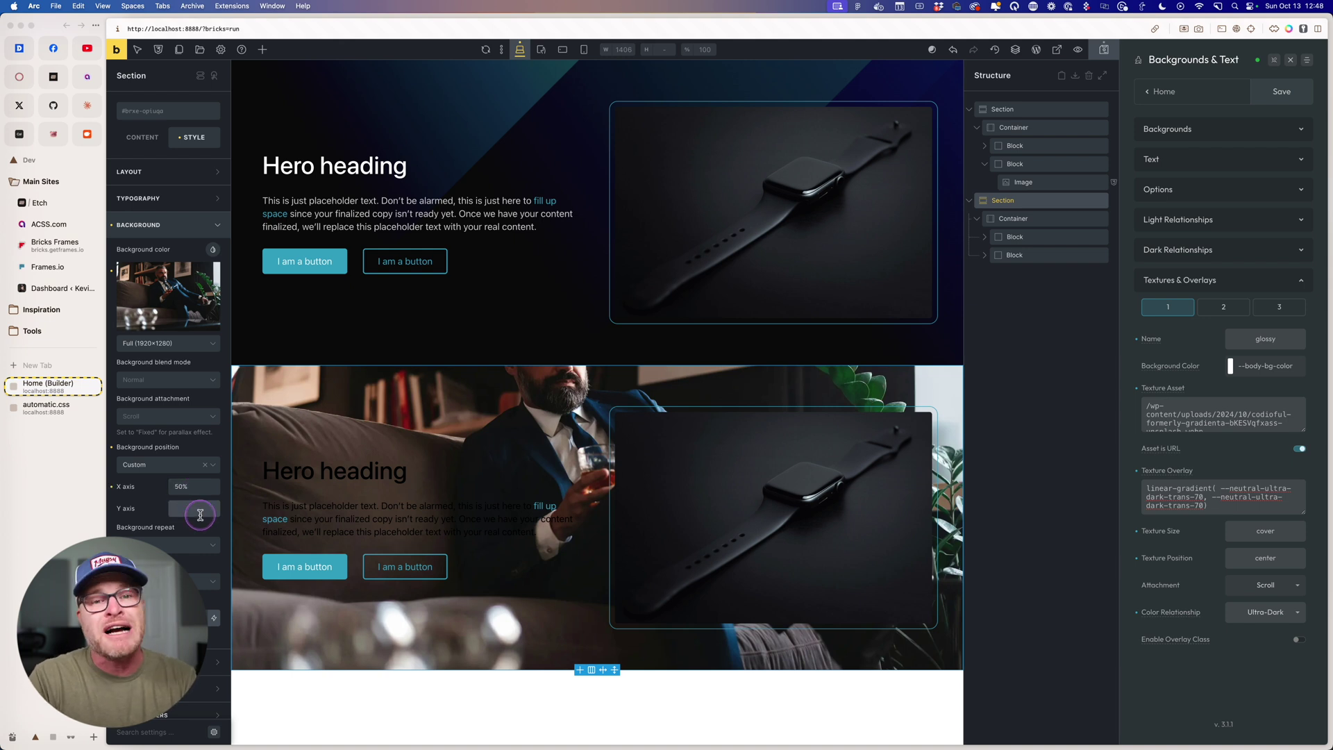
type("20%")
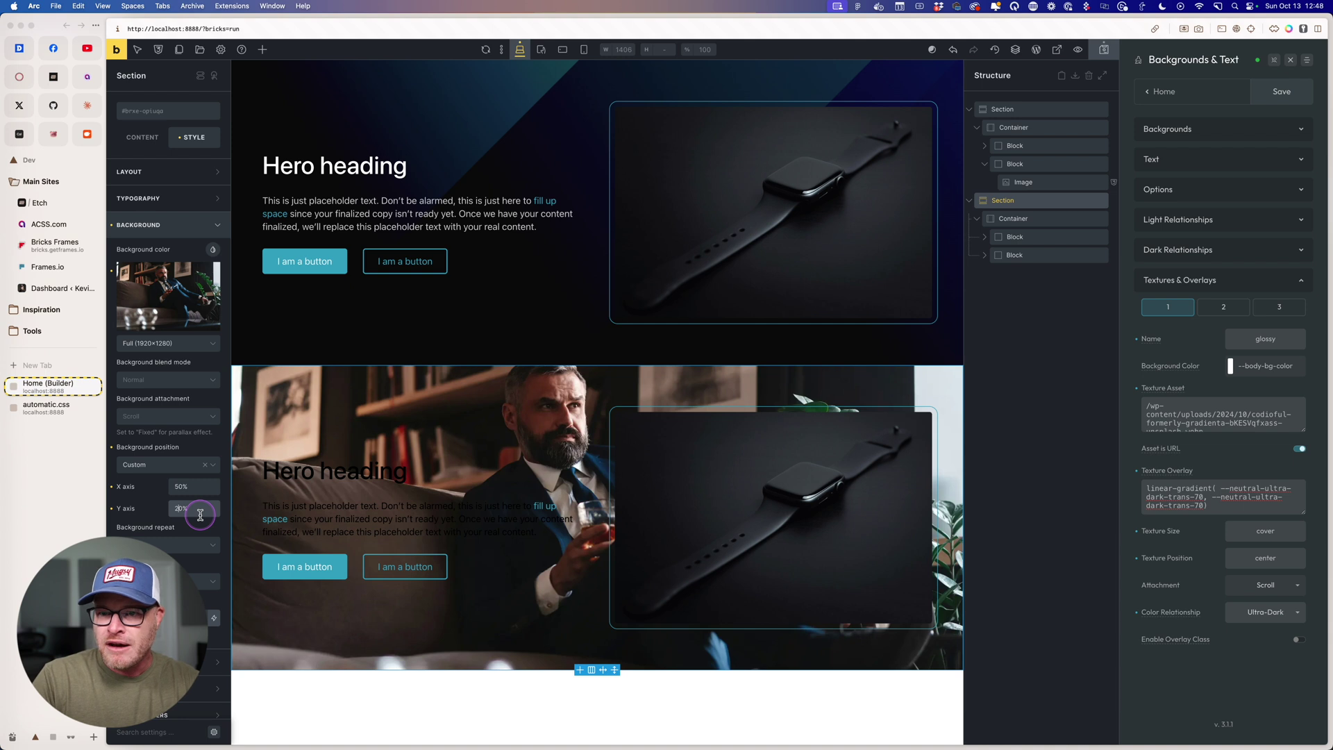
key("BackSpace")
type("30")
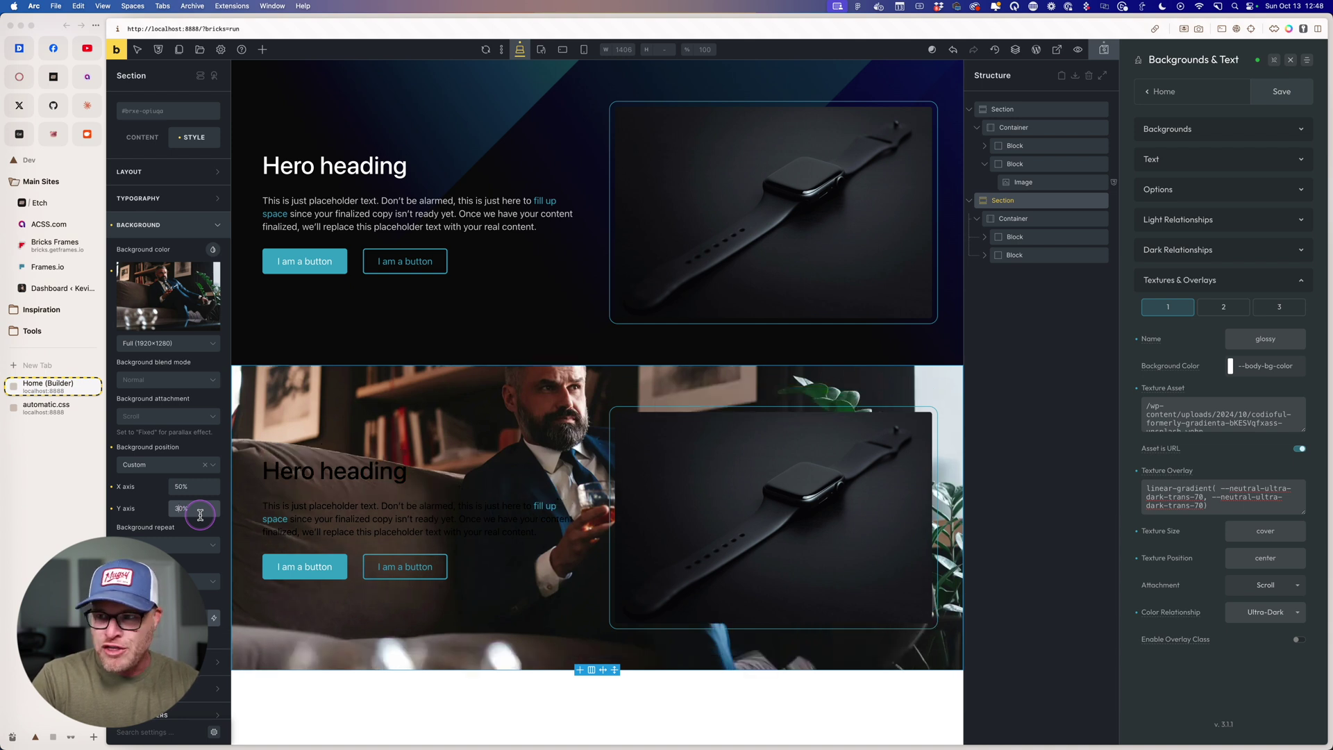
key("BackSpace")
type("1")
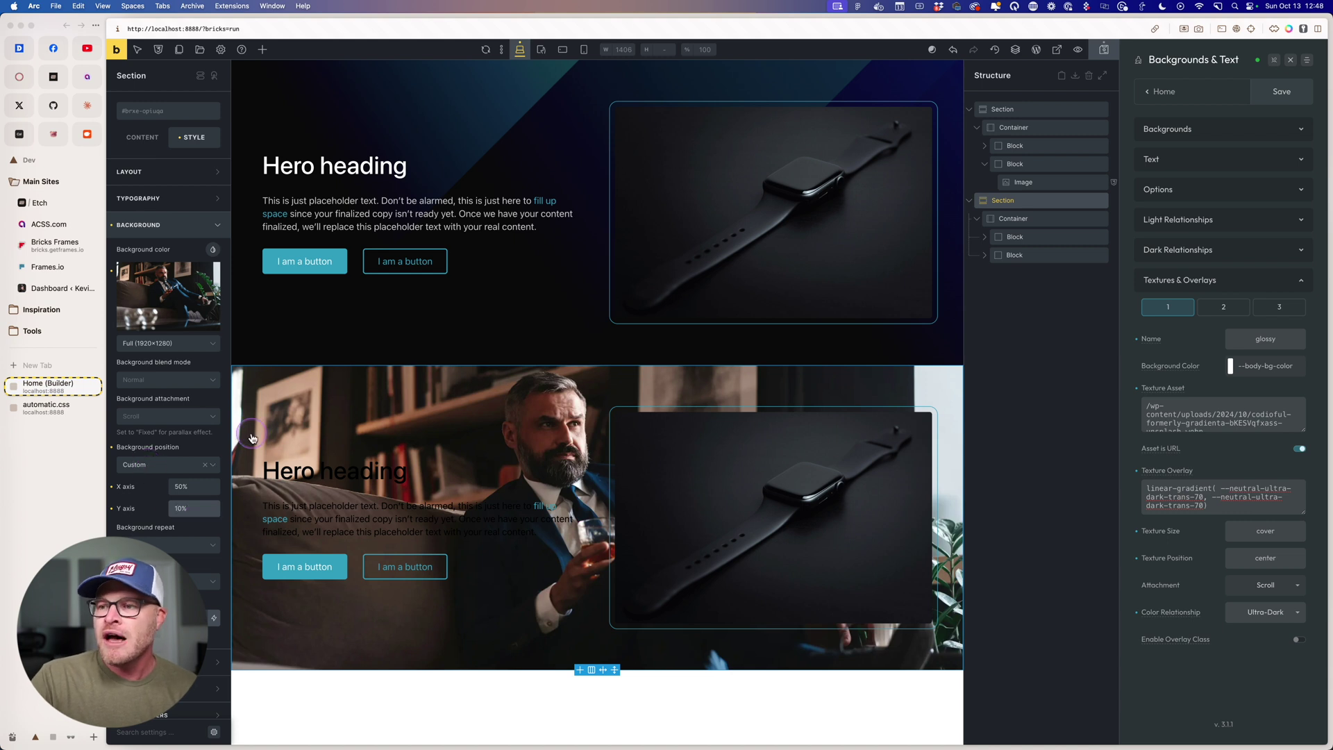
Step: Enable the overlay class for glossy texture 1 in Automatic CSS and save the settings
left_click(1247, 104)
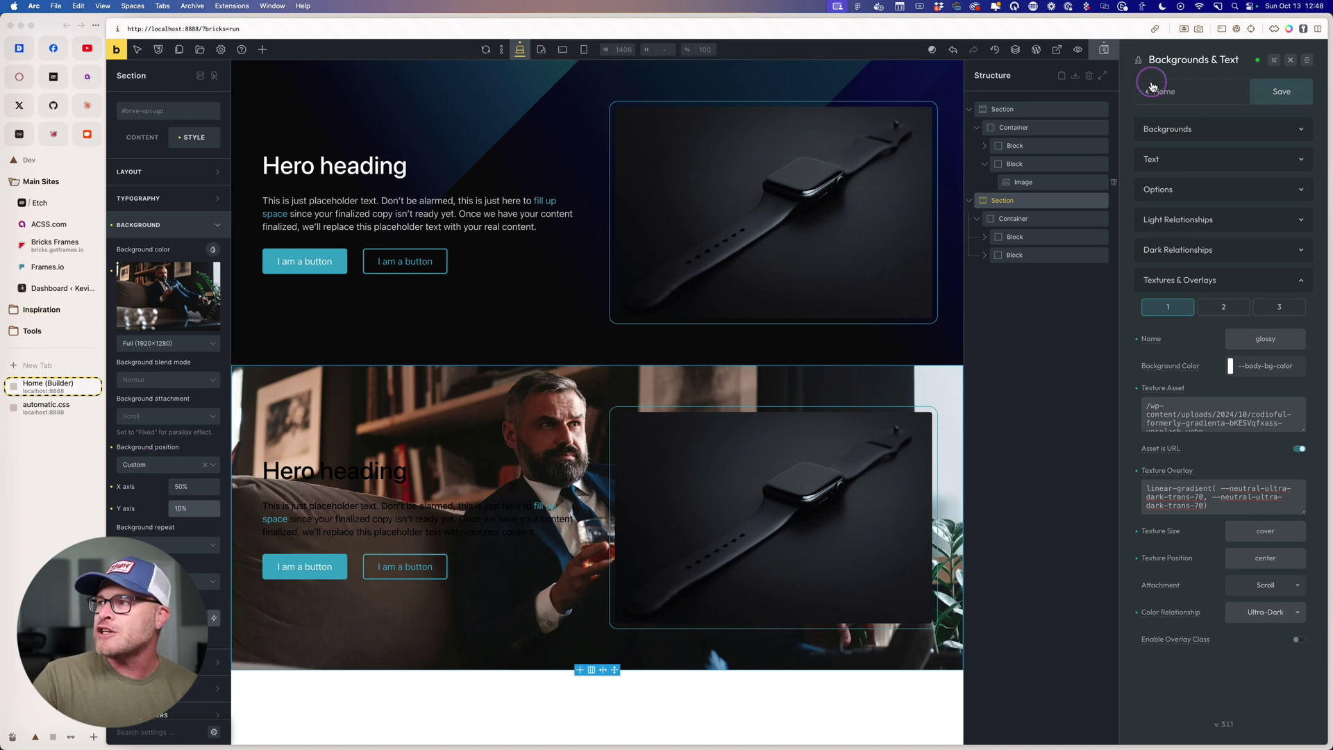
left_click(1298, 641)
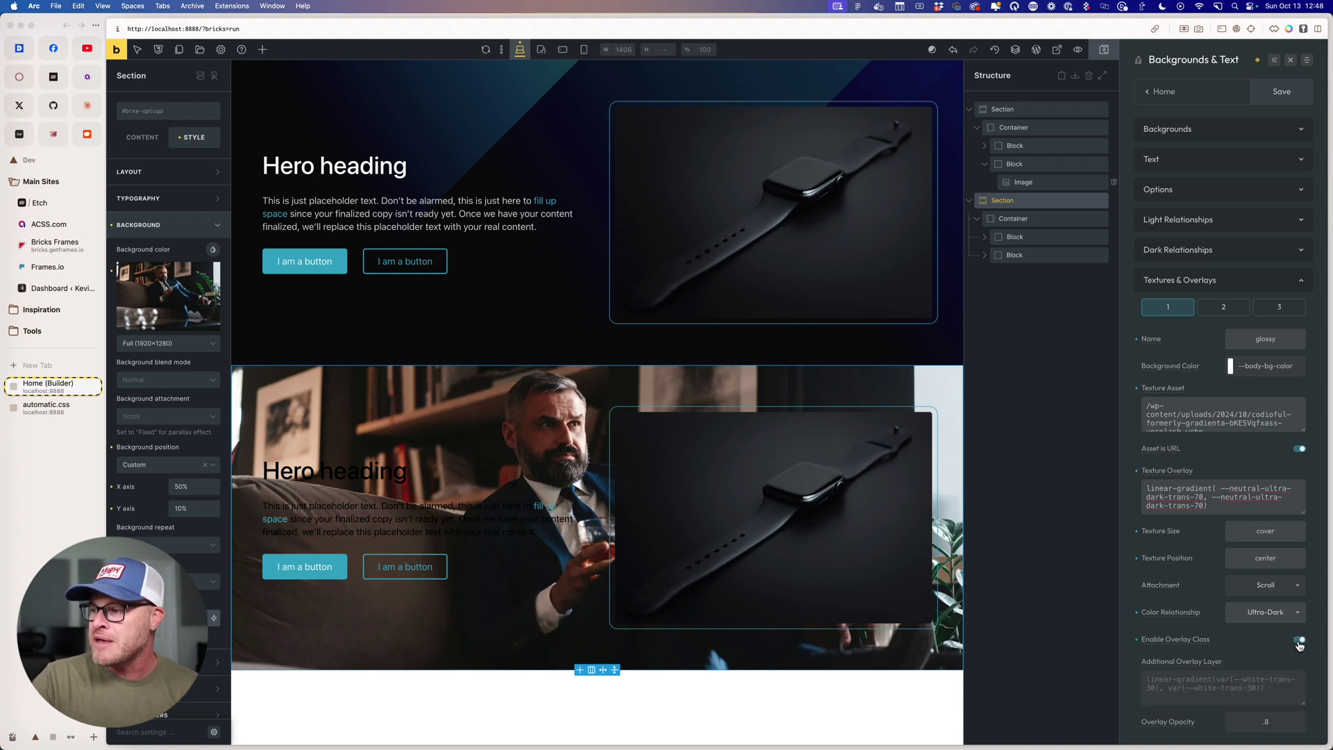
left_click(1270, 348)
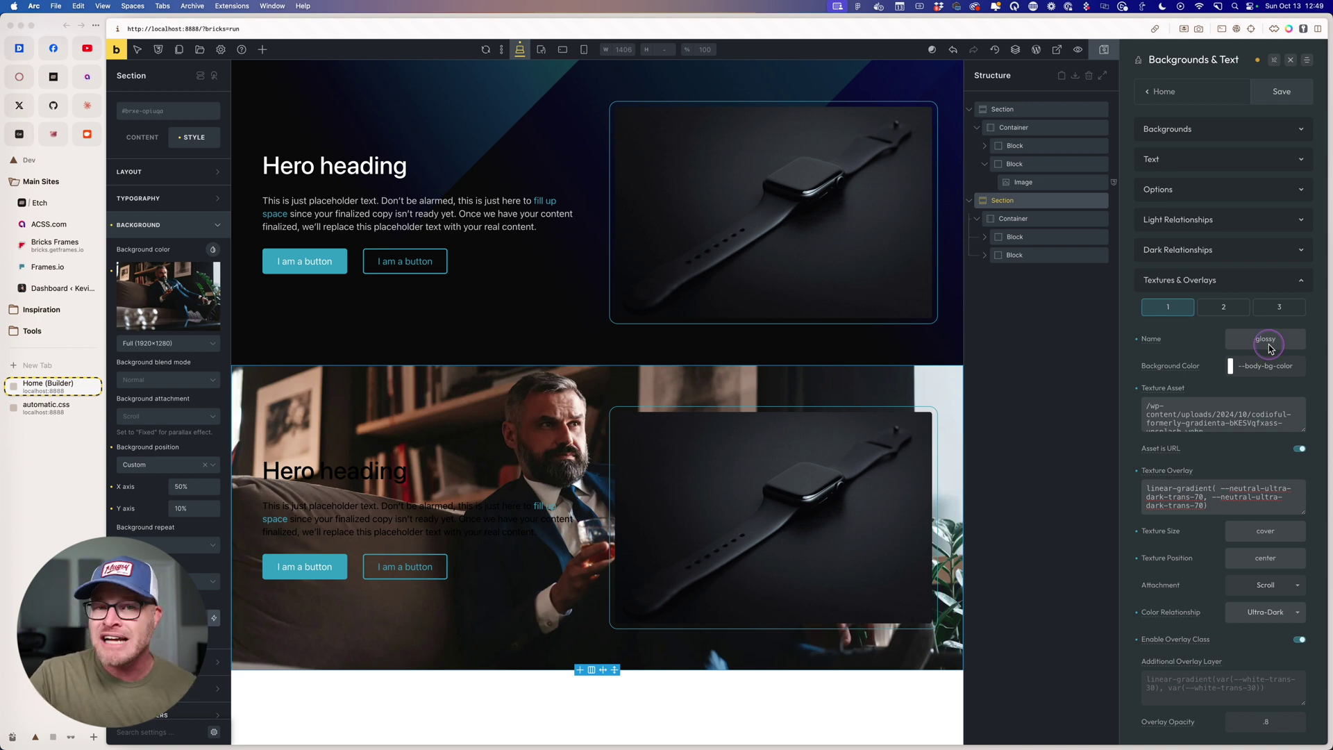
scroll(1261, 354, "down", 2)
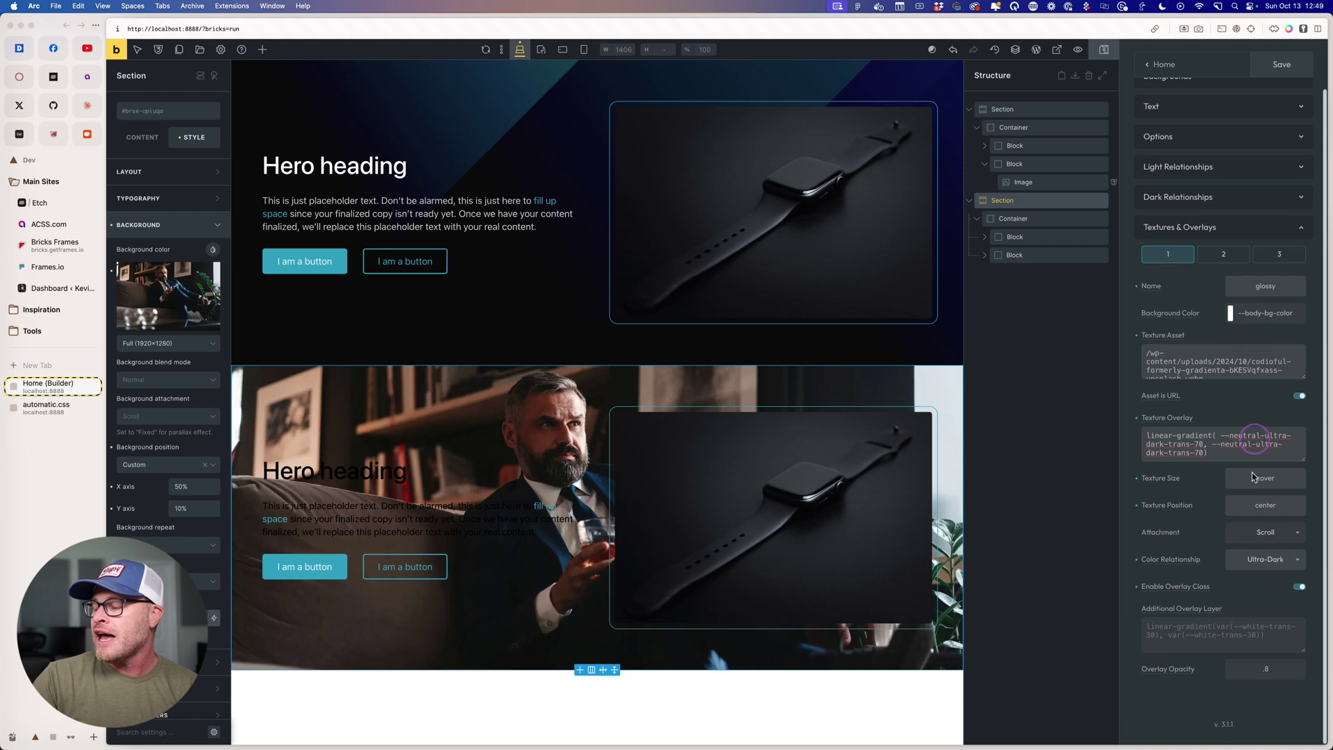
left_click(1291, 69)
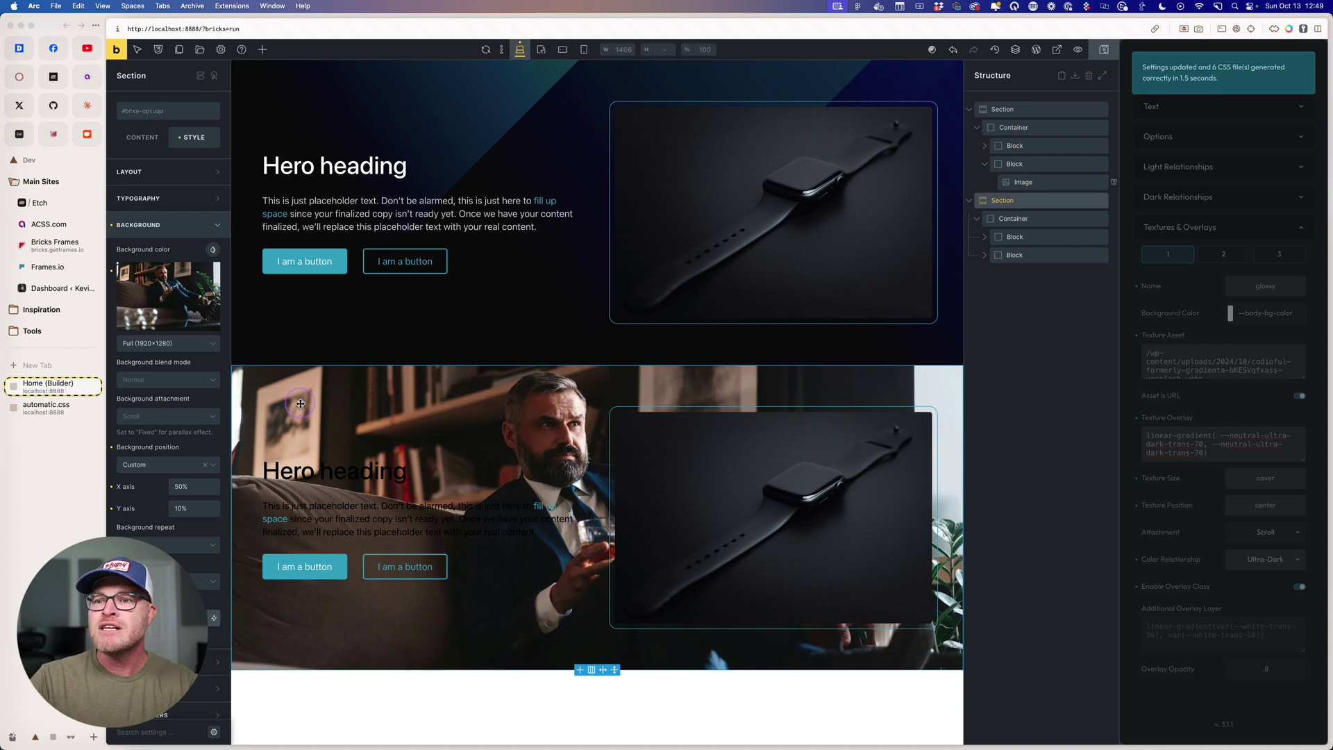
Step: Create the overlay--1 class and apply it to the second hero section
left_click(155, 113)
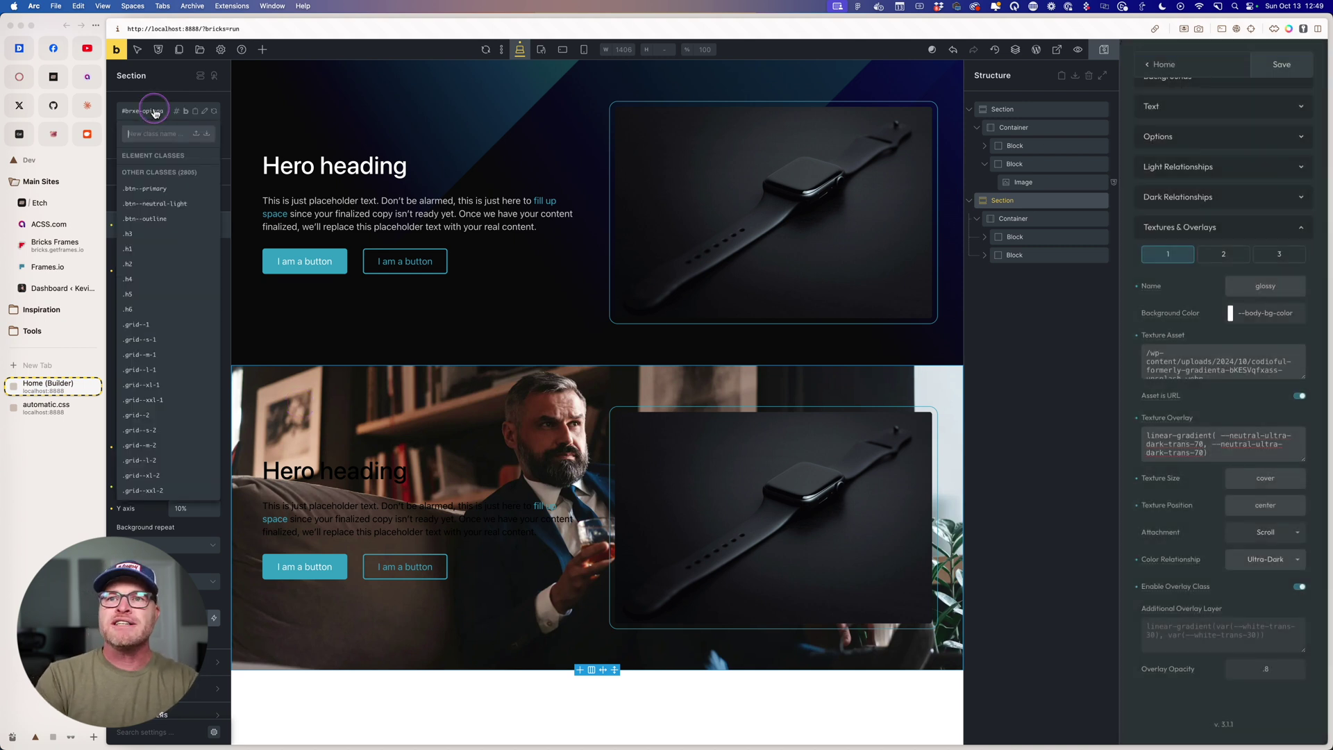
type("overlay--1")
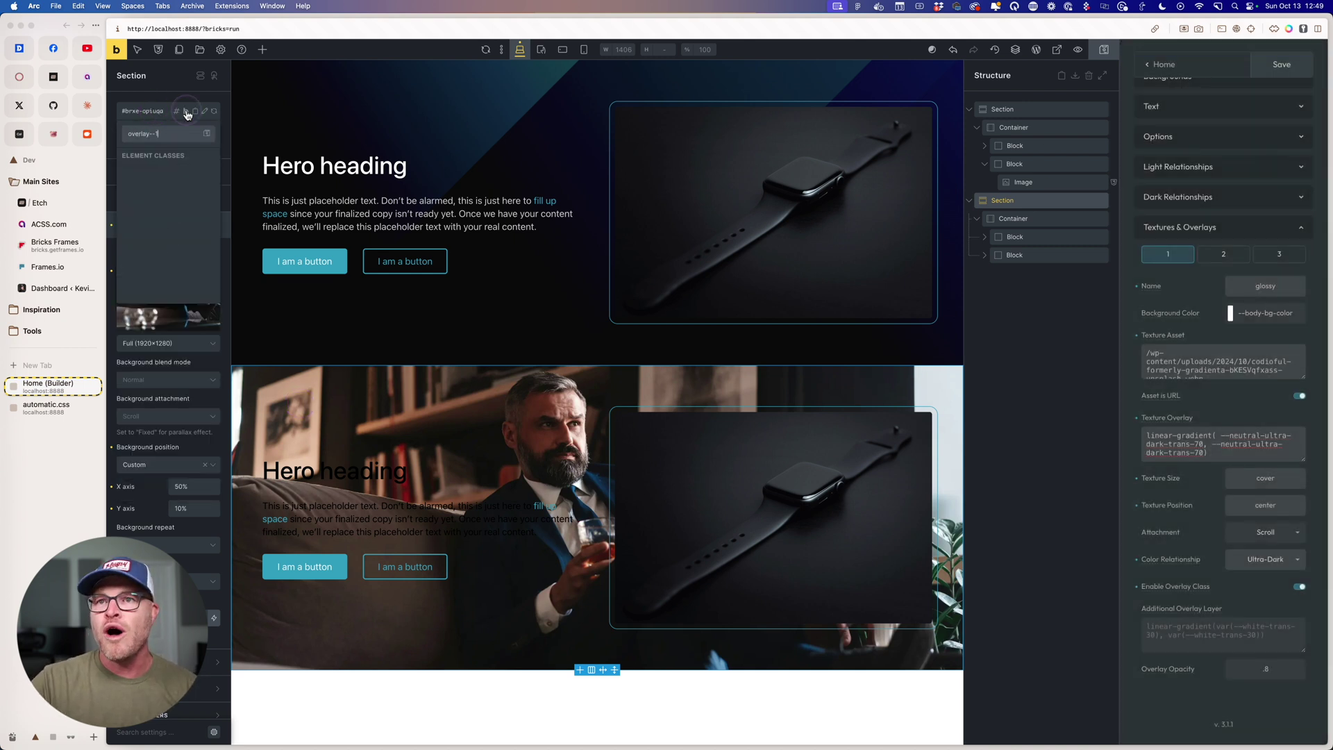
key("Return")
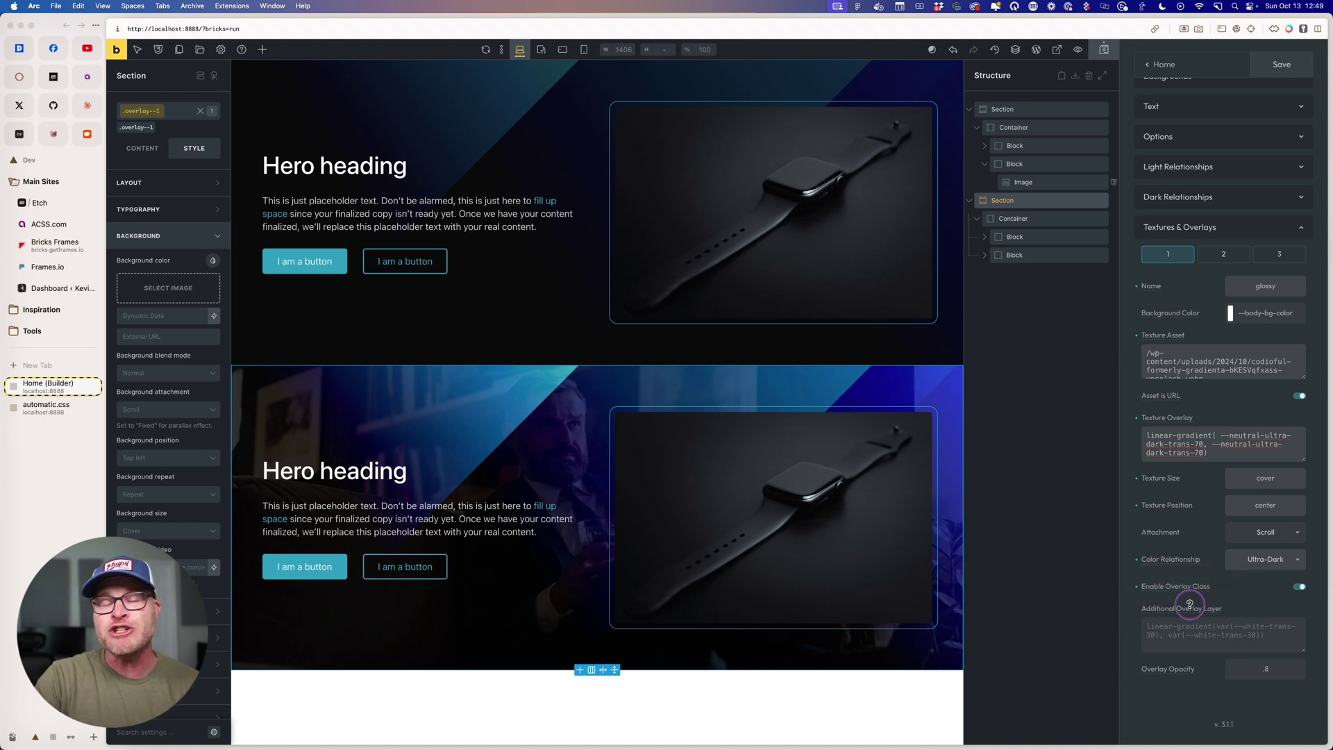
Step: Copy the Texture Overlay gradient into the Additional Overlay Layer field
triple_click(1206, 446)
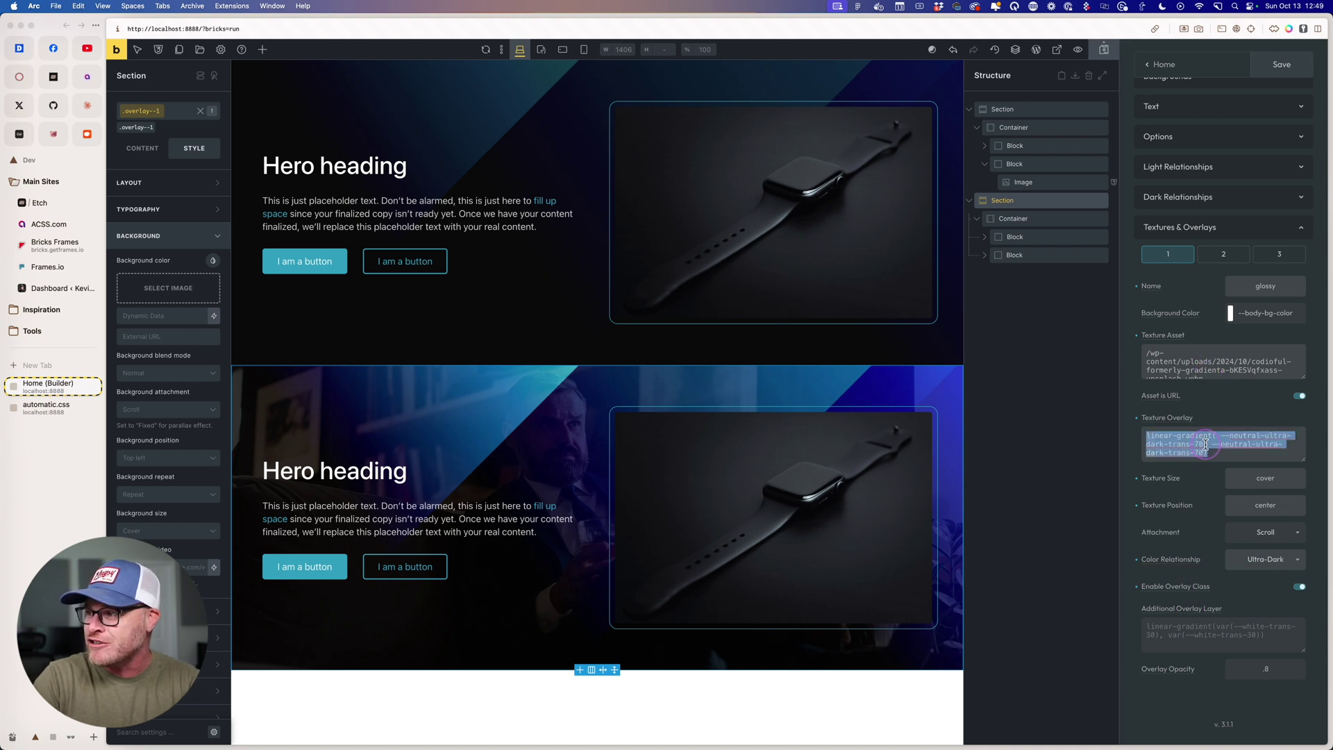
right_click(1207, 446)
left_click(1075, 525)
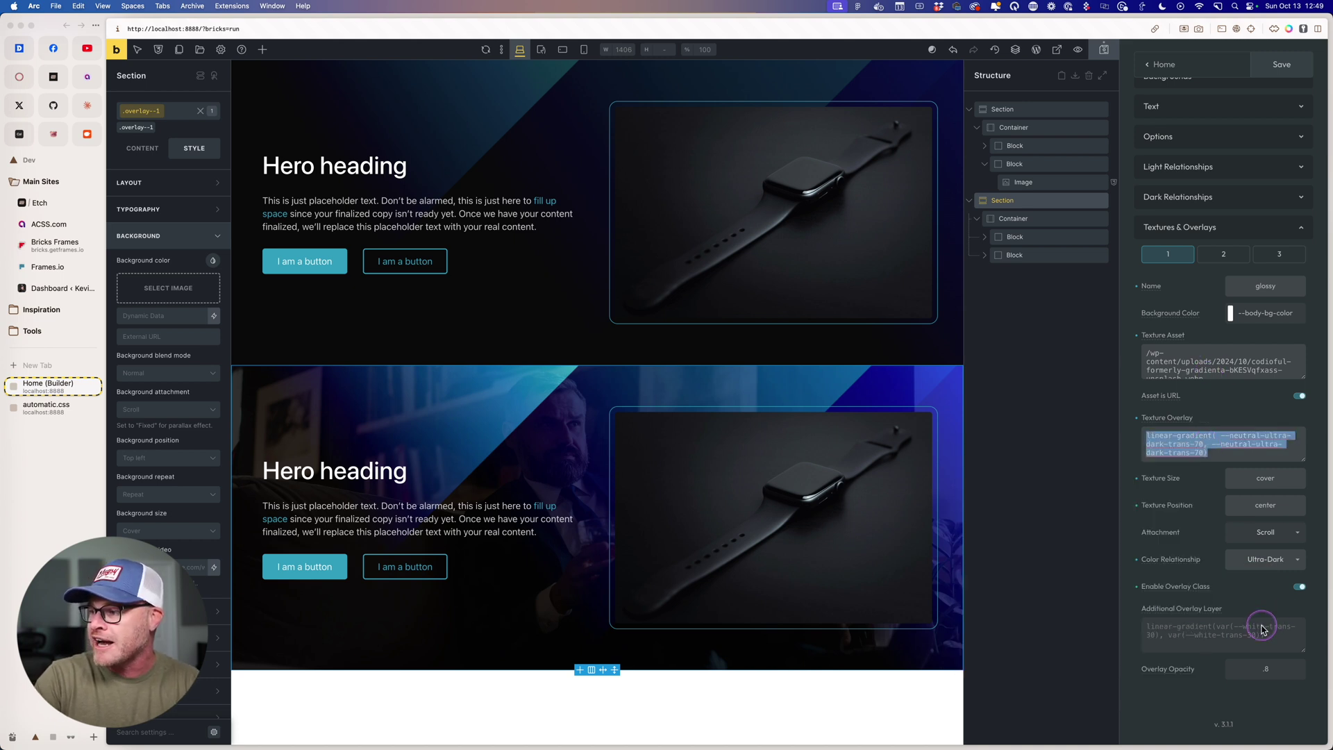
right_click(1254, 628)
left_click(1180, 635)
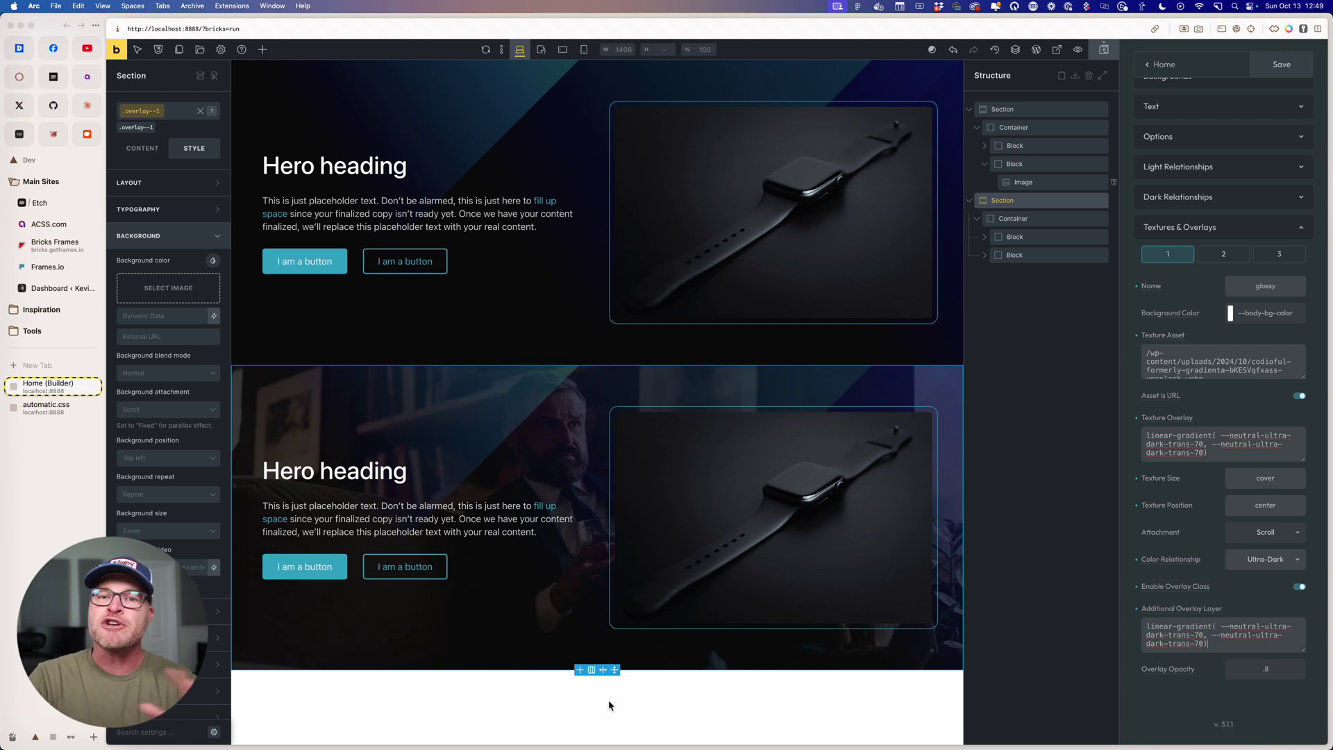
Step: Change the layer's first gradient stop from neutral-ultra-dark-trans-70 to neutral-ultra-dark-trans-60
left_click(639, 586)
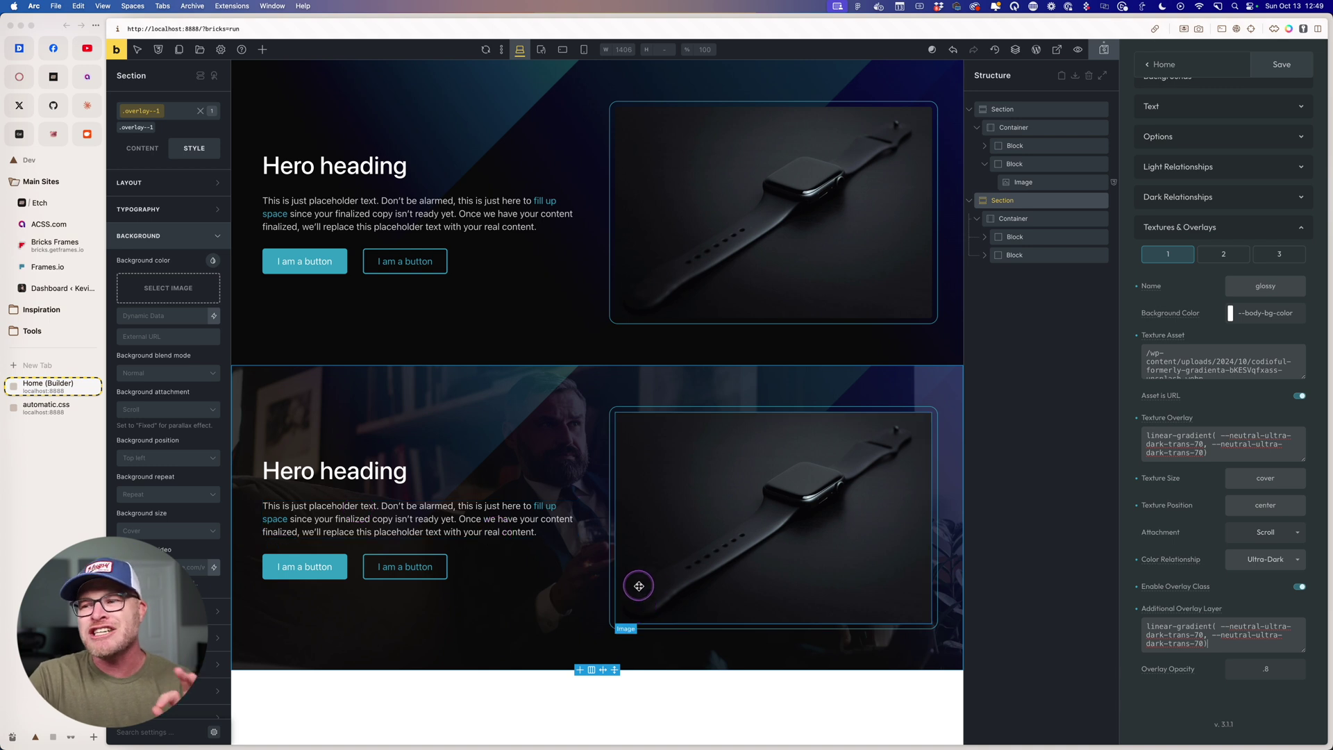
left_click(614, 623)
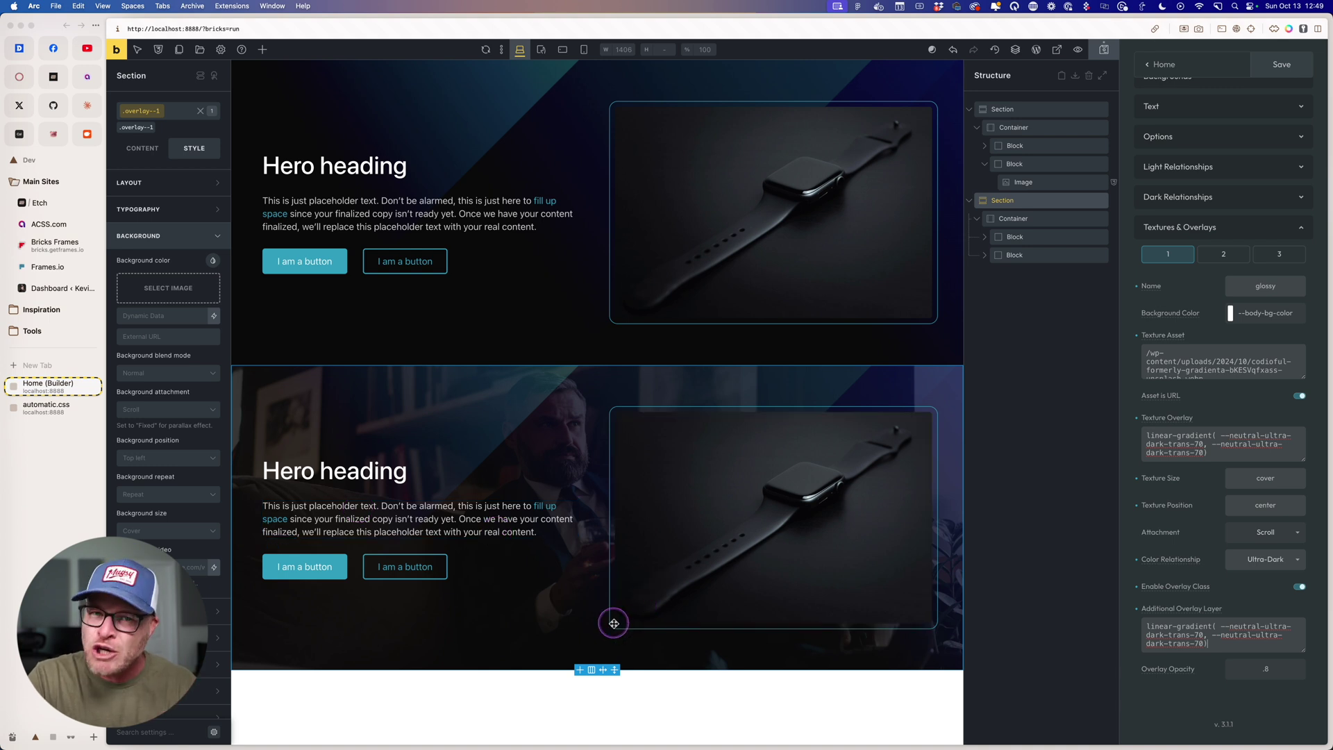
left_click(1240, 679)
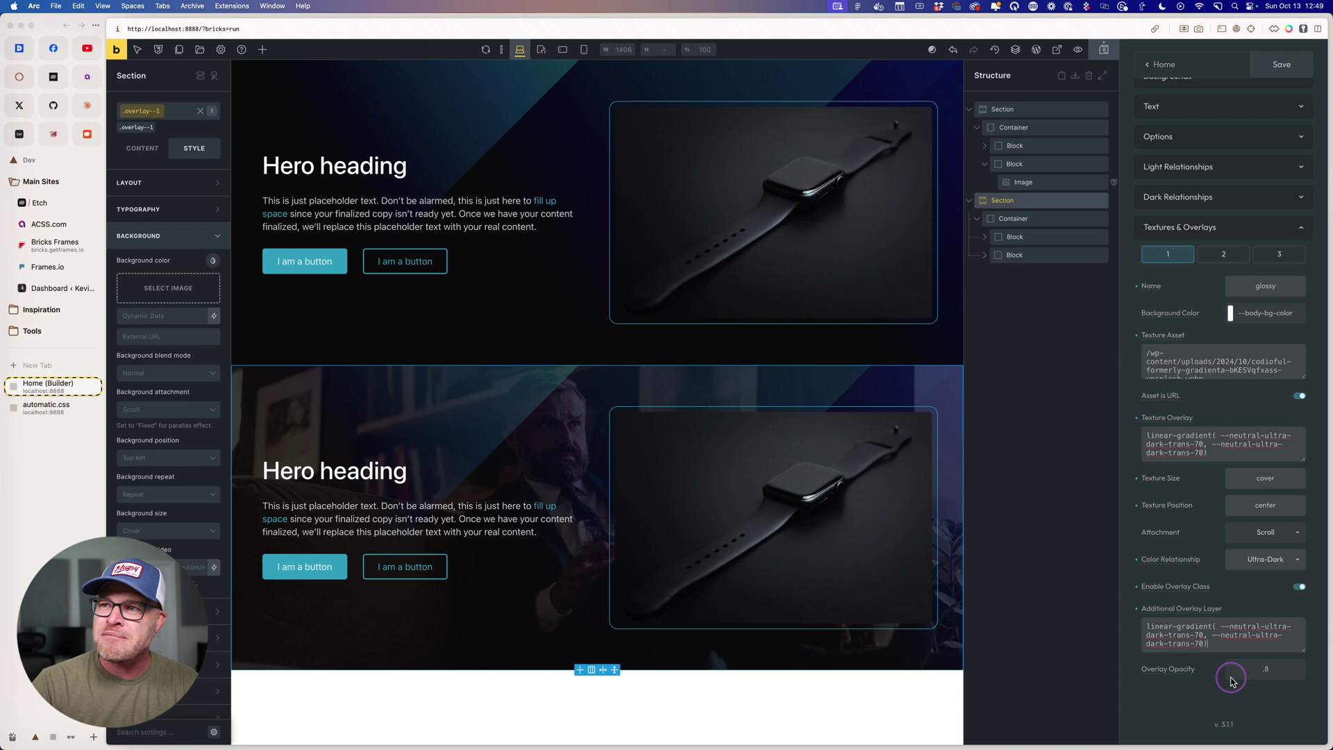
left_click(1214, 637)
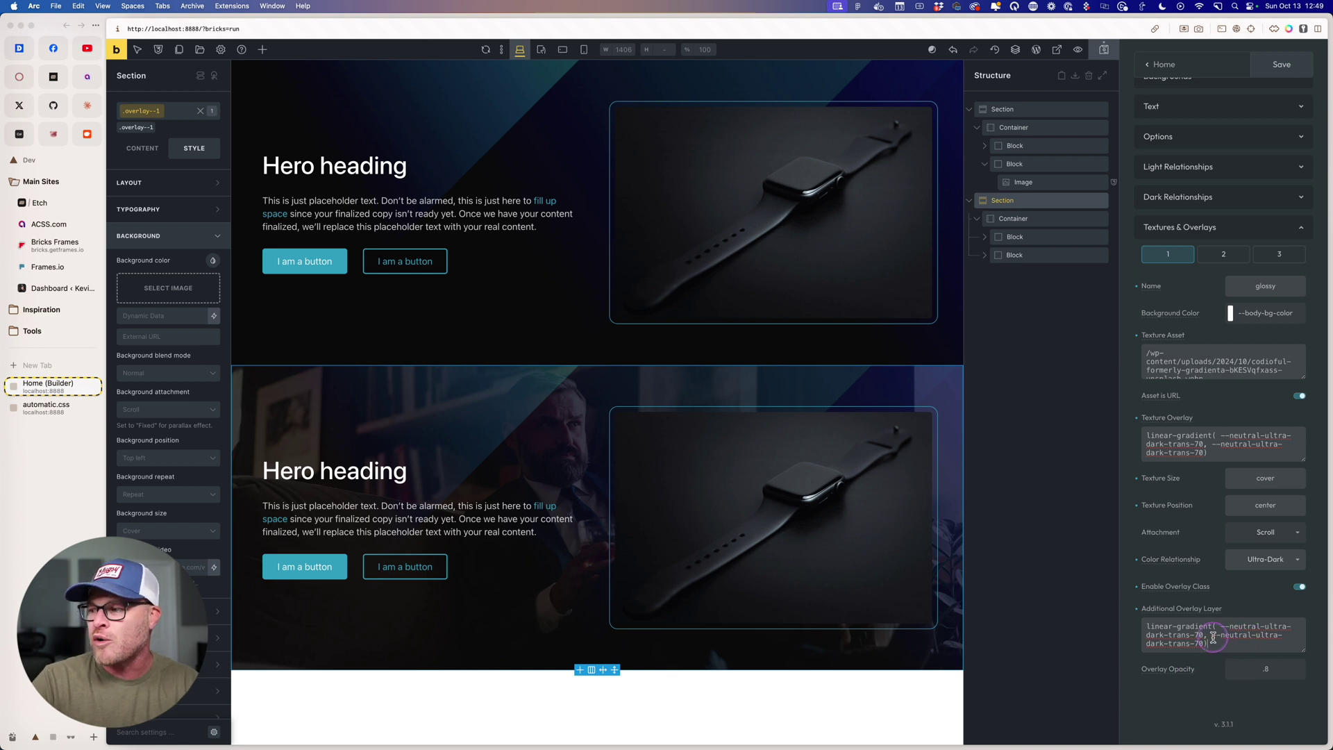
left_click_drag(1195, 634, 1201, 635)
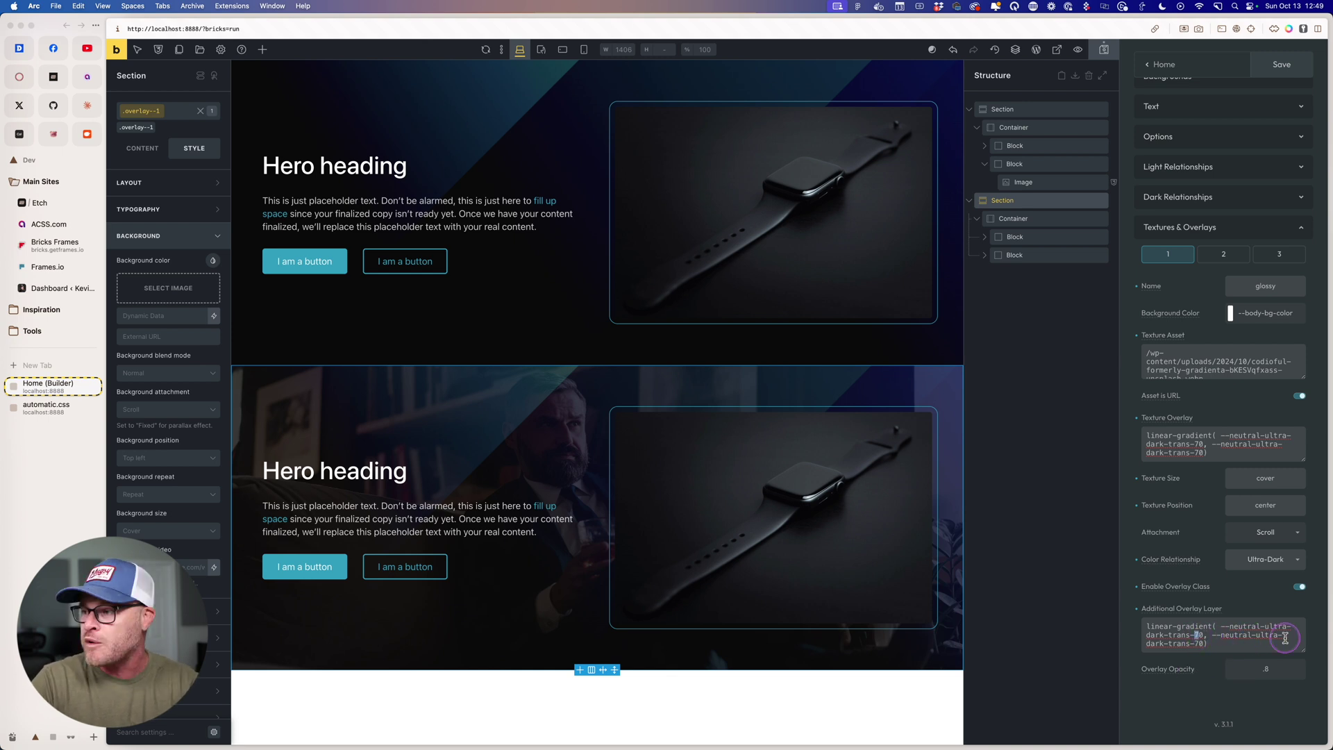
type("5")
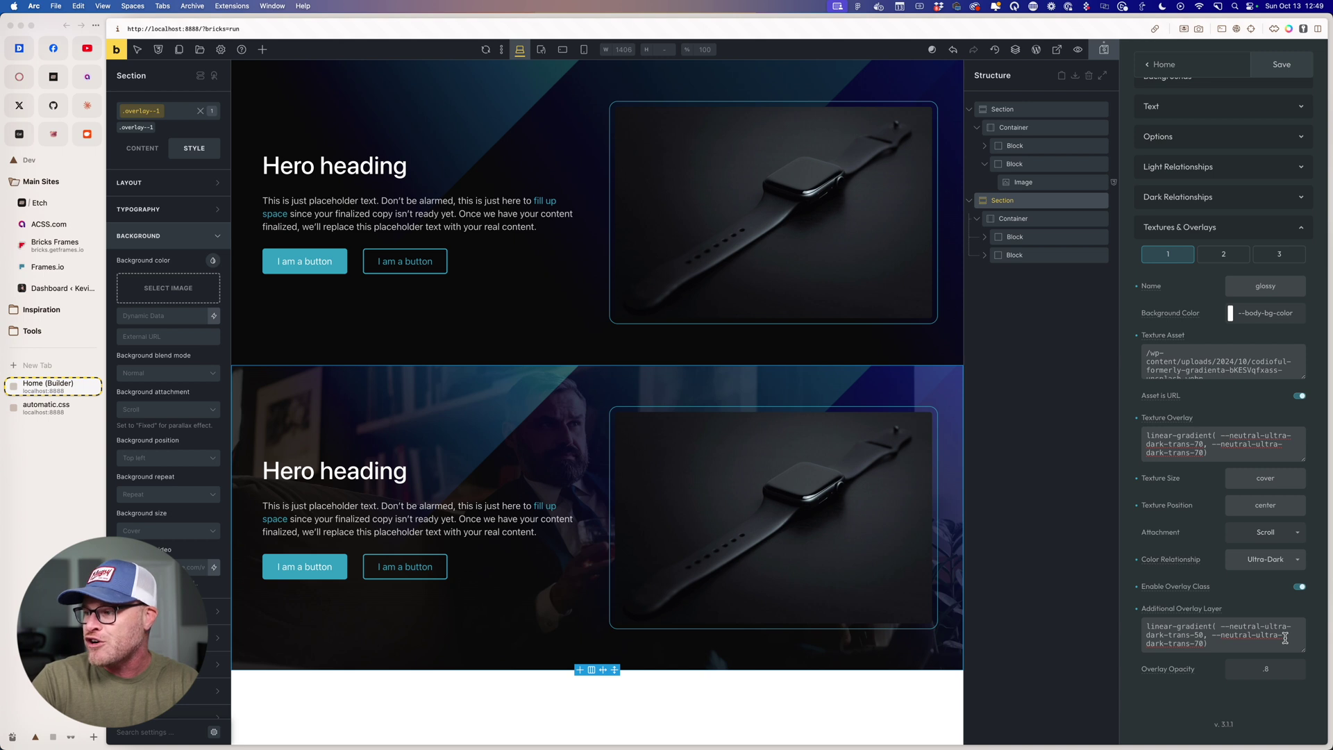
key("BackSpace")
type("6")
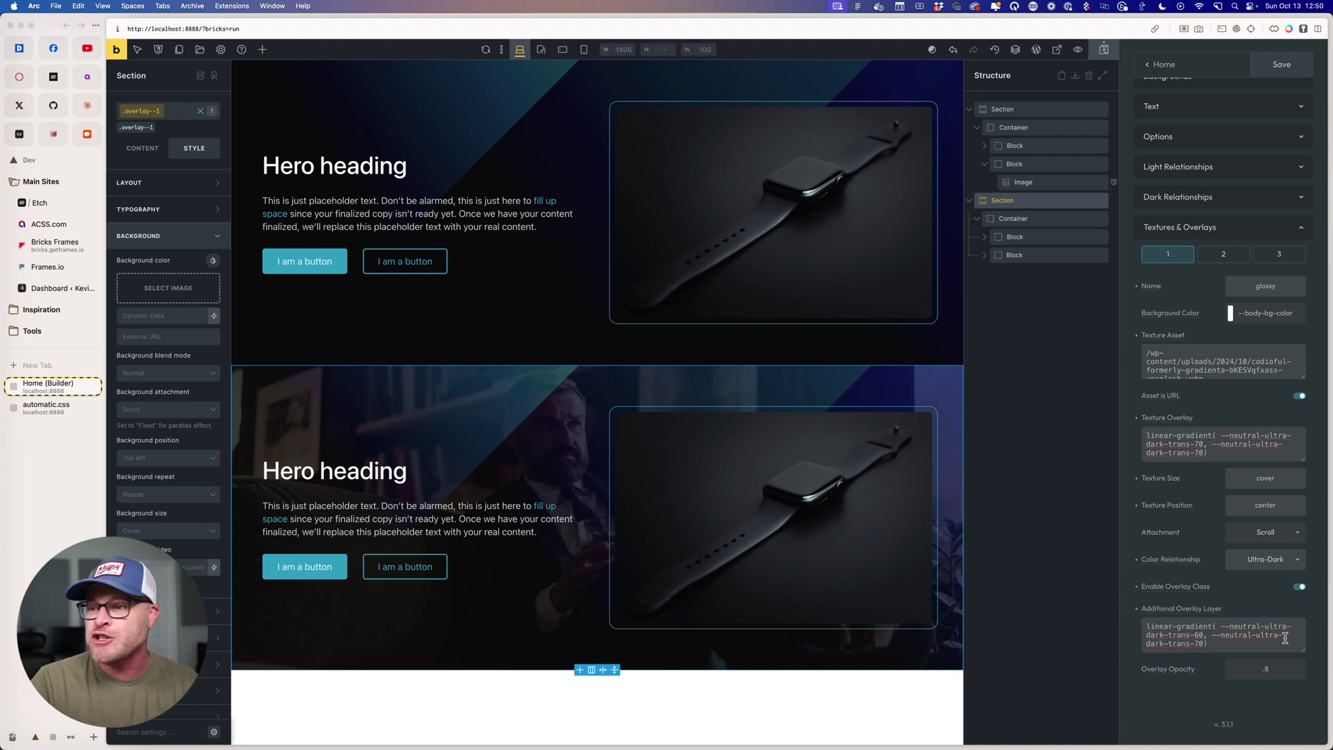
Step: Try overlay opacity values .5, .3 and .4, settle on .6, and save
left_click(1241, 671)
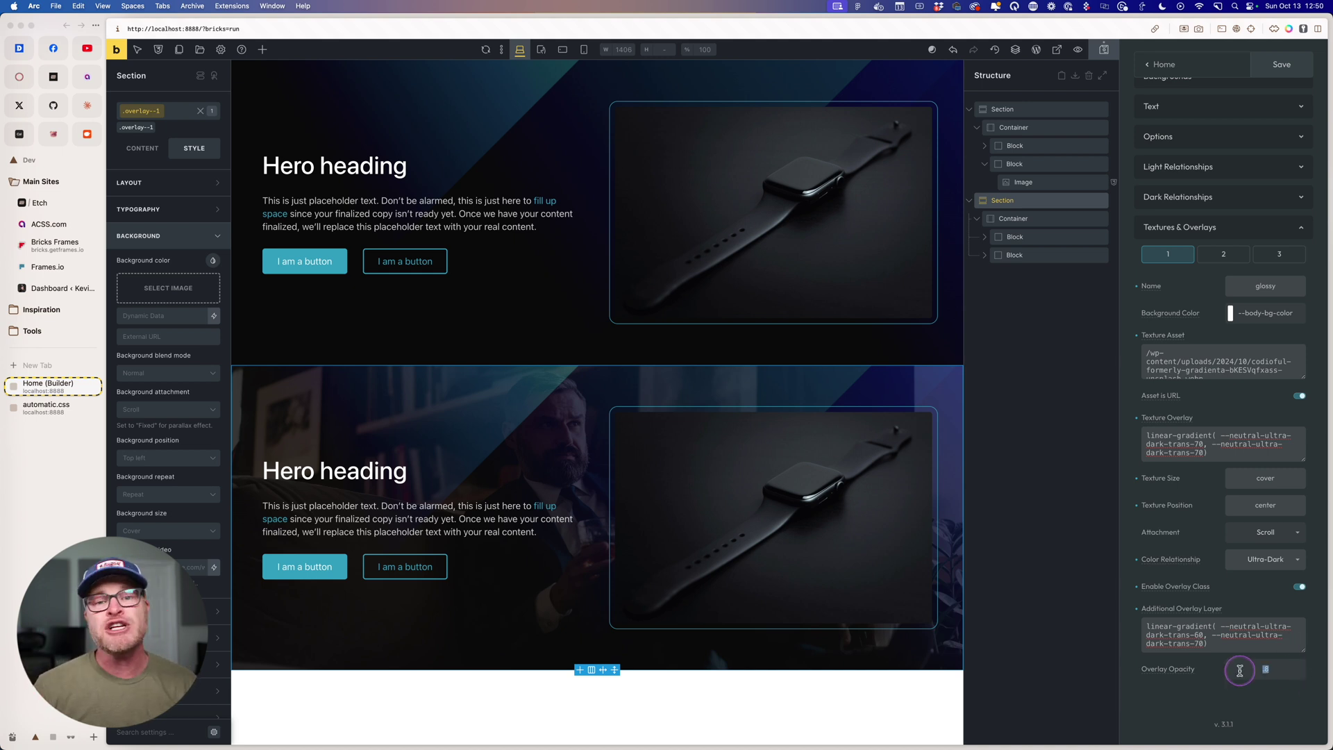
type(".5")
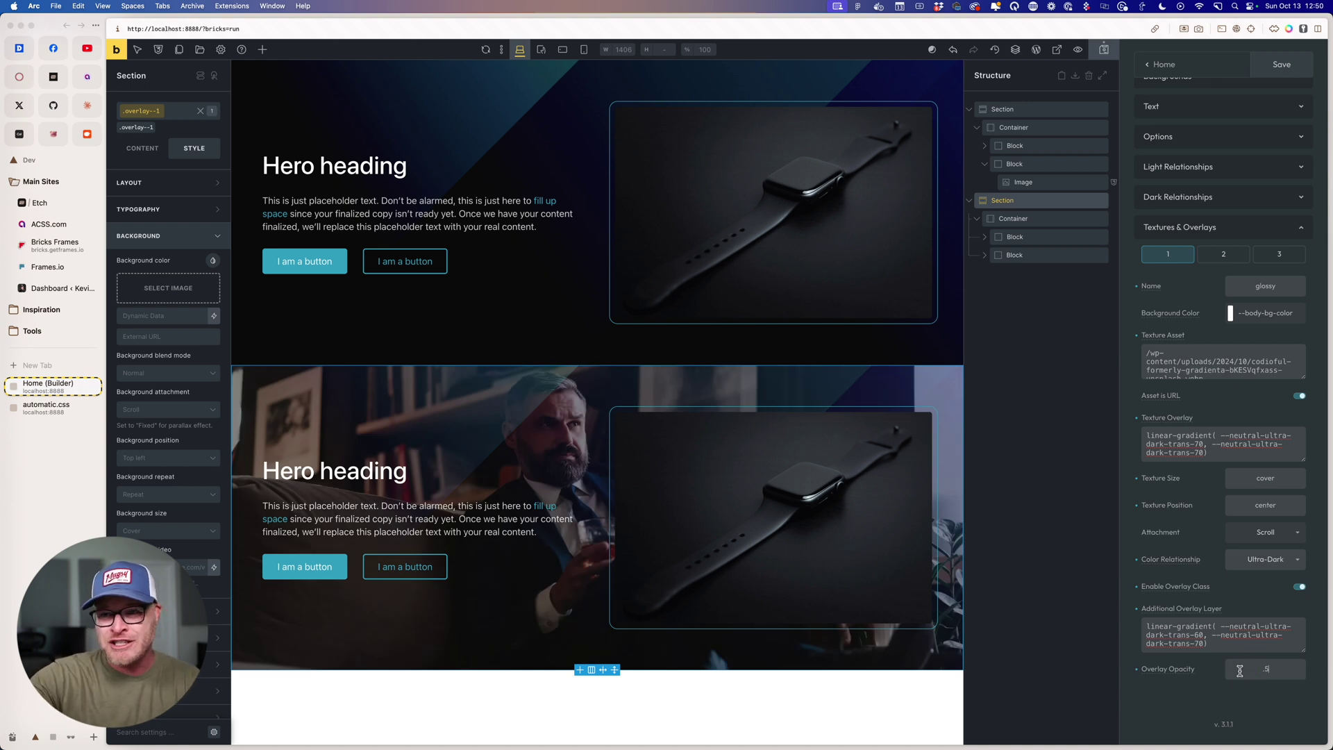
left_click(1241, 671)
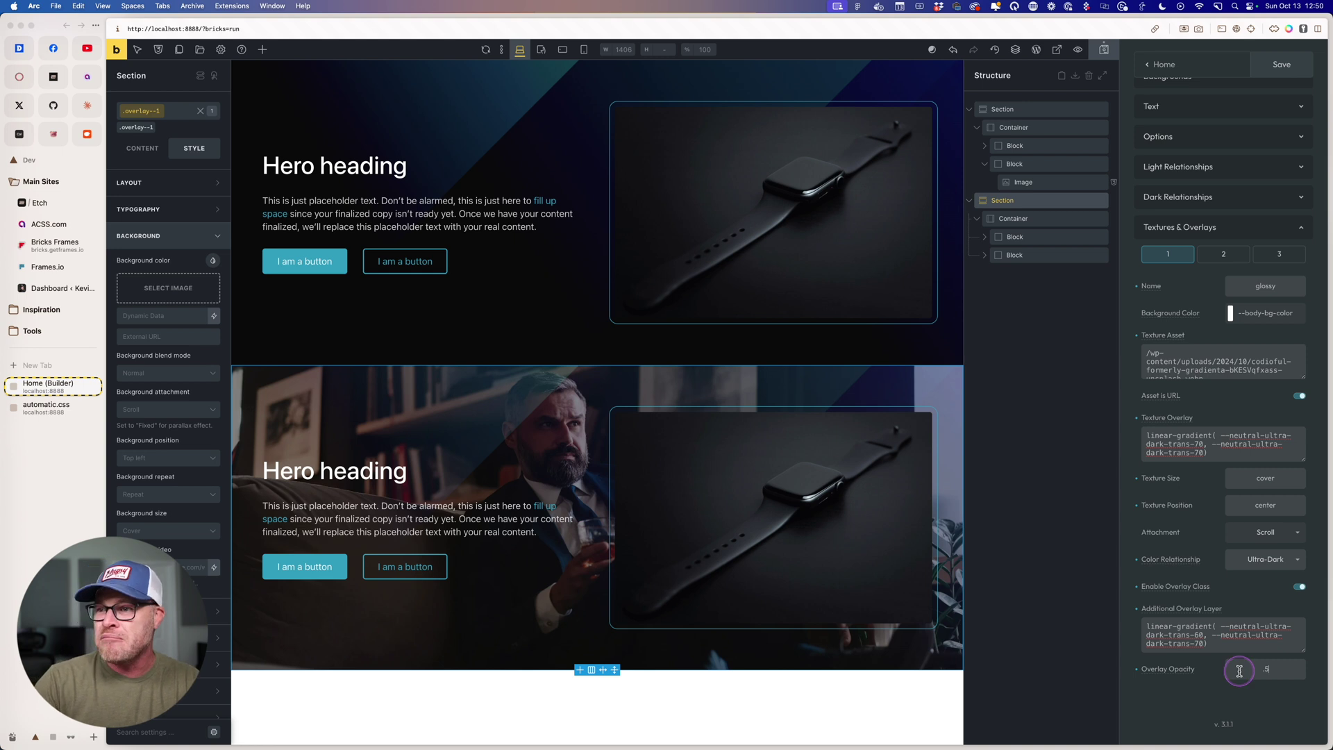
key("BackSpace")
type("3")
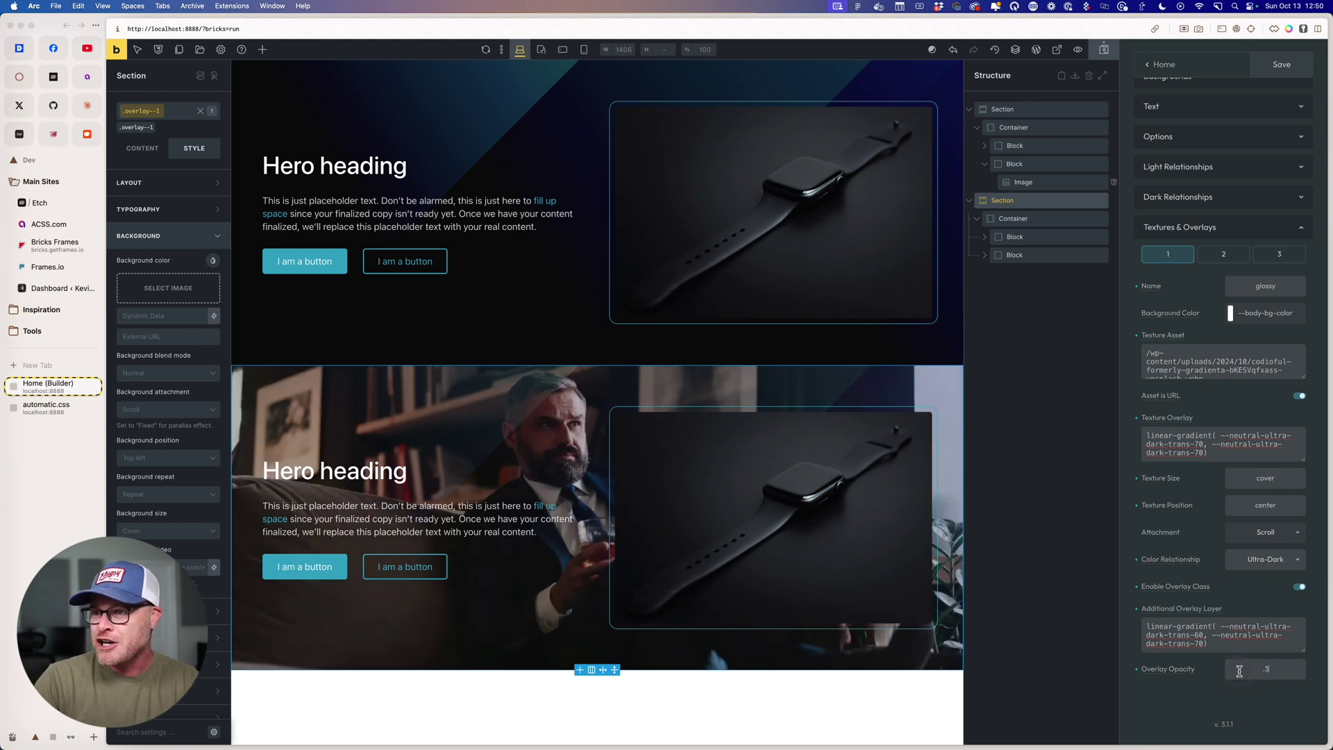
key("BackSpace")
type("4")
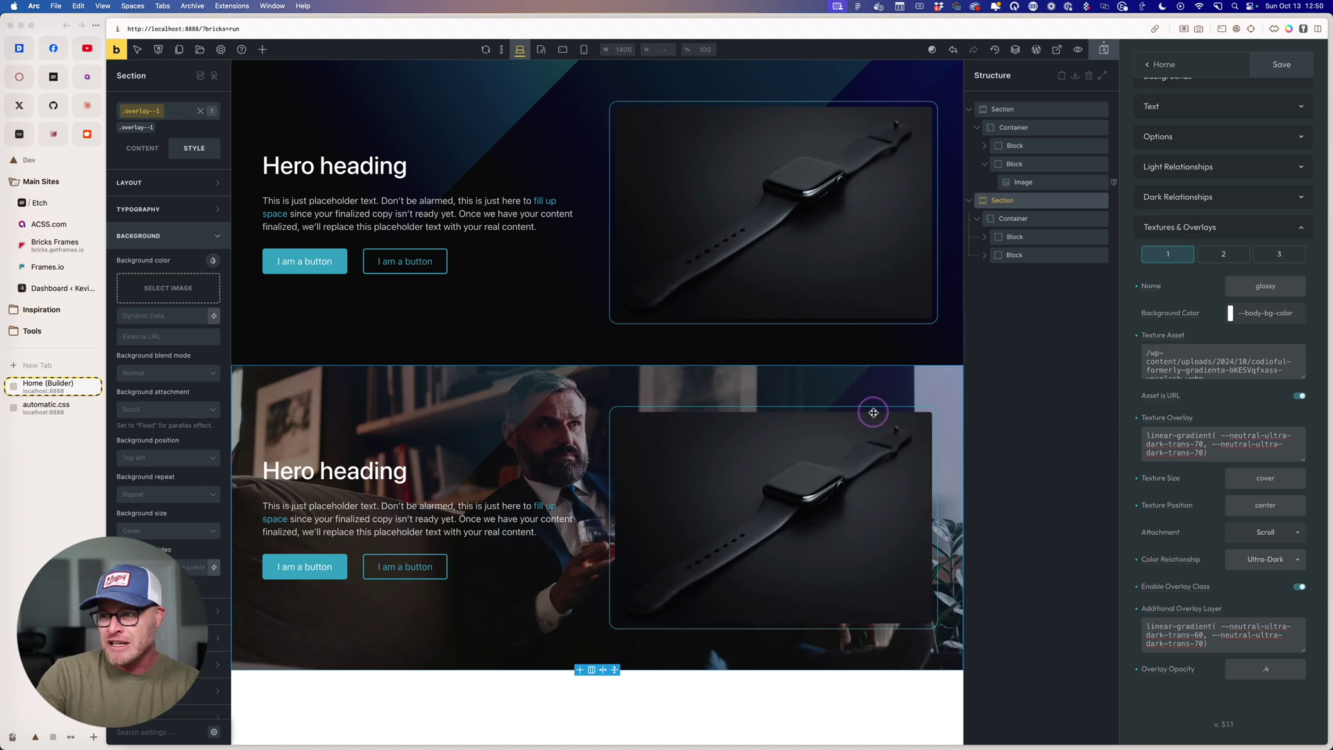
key("BackSpace")
type("6")
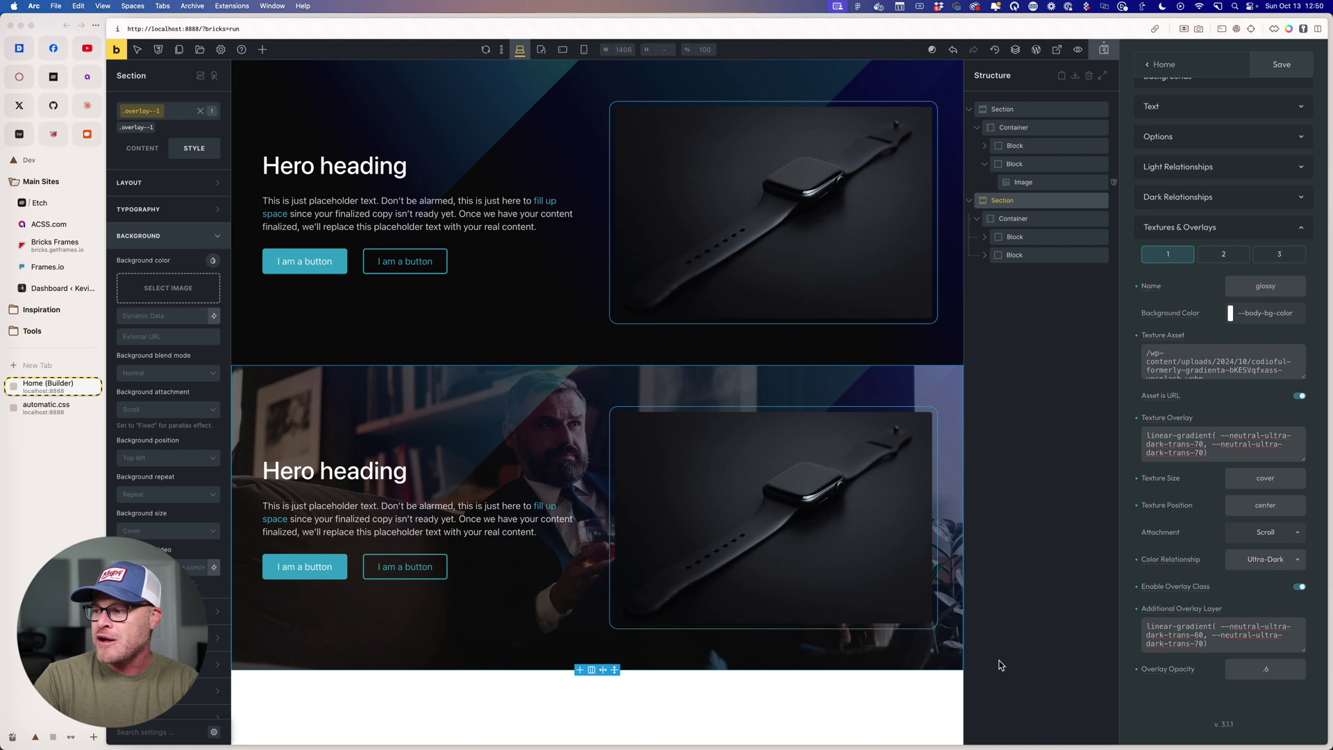
left_click(1048, 342)
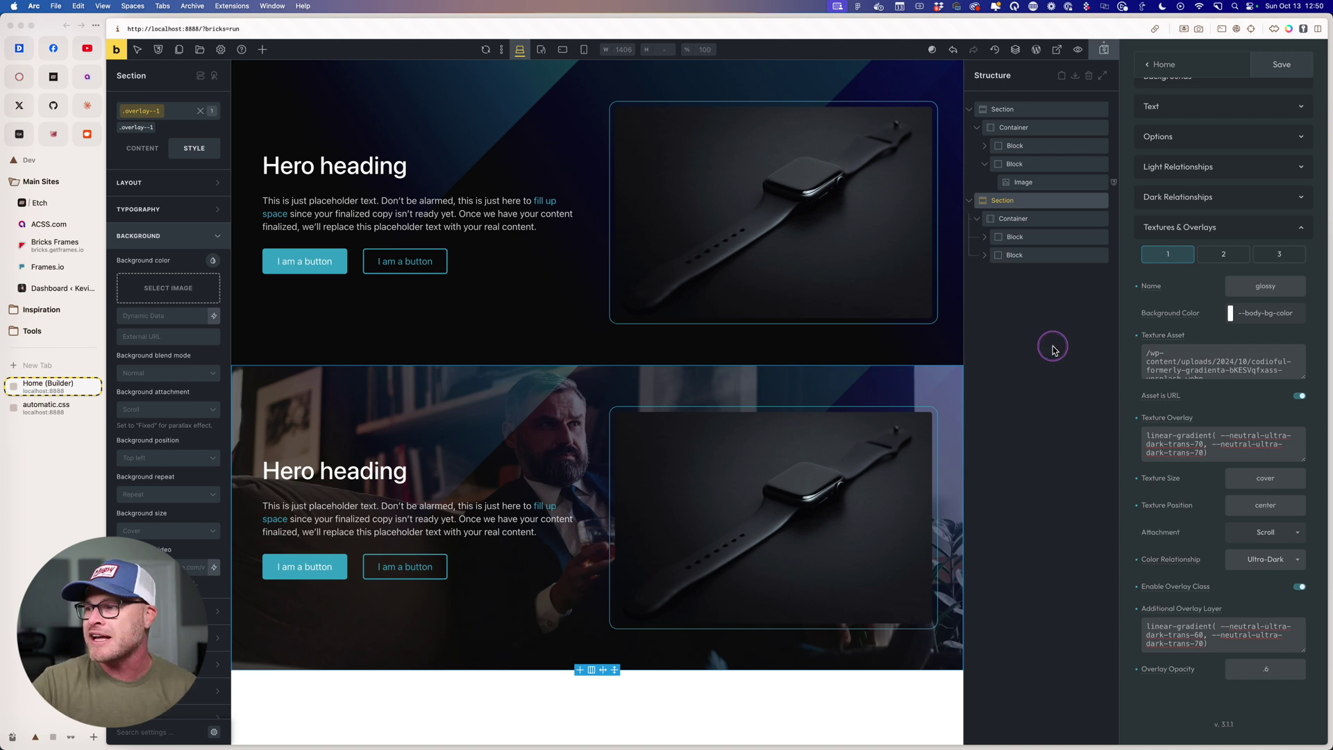
left_click(1282, 62)
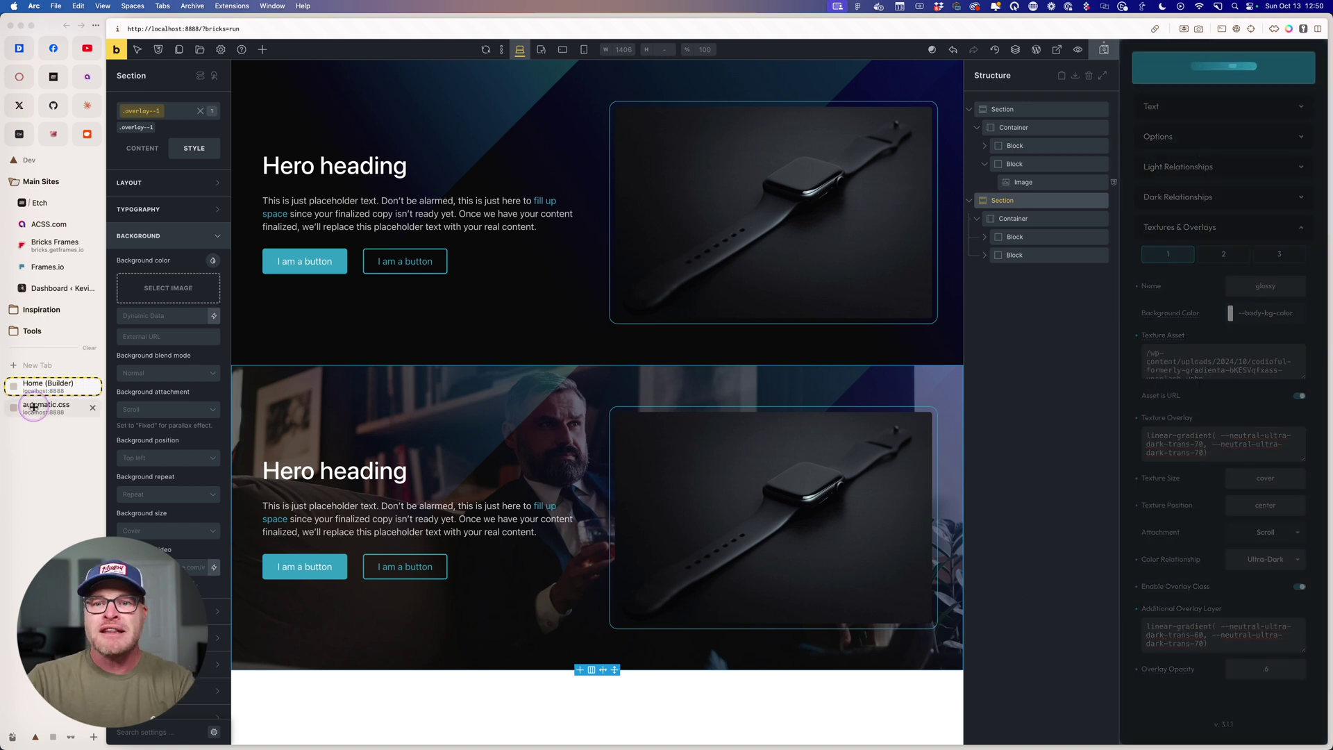
left_click(31, 411)
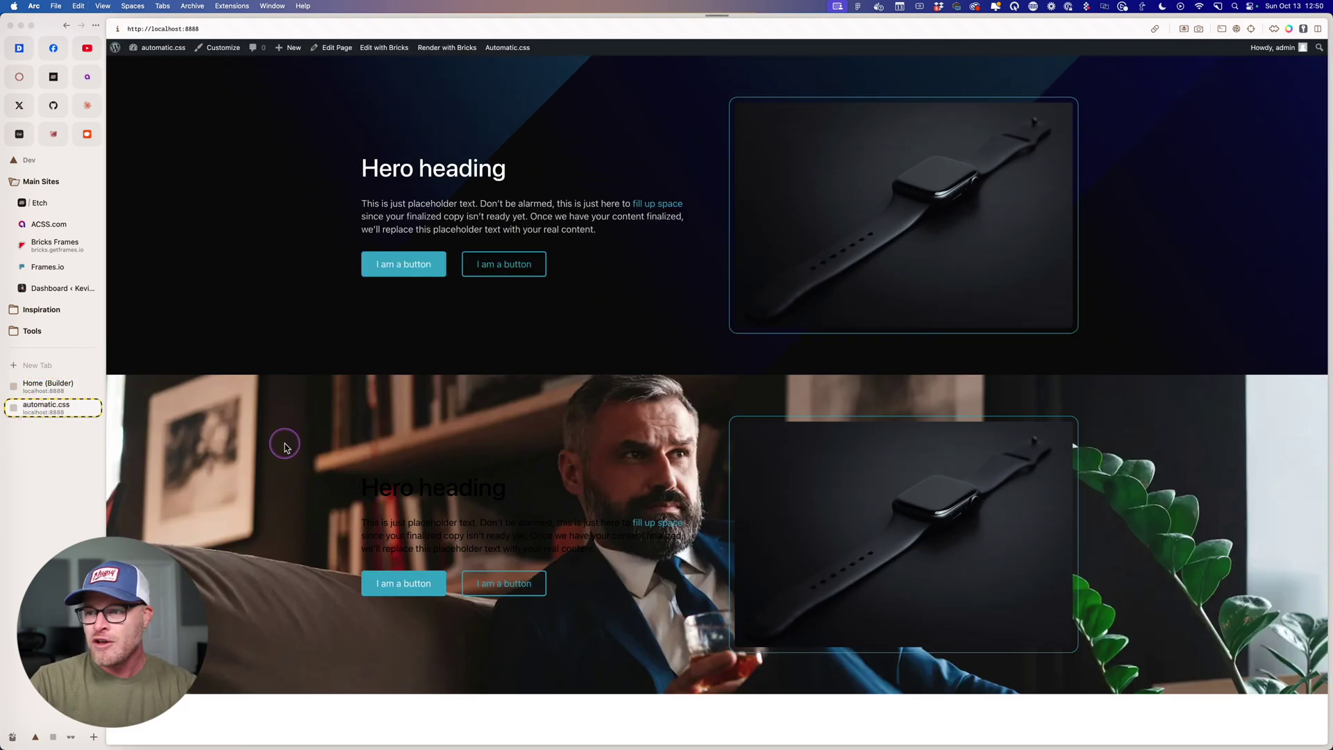
left_click(49, 386)
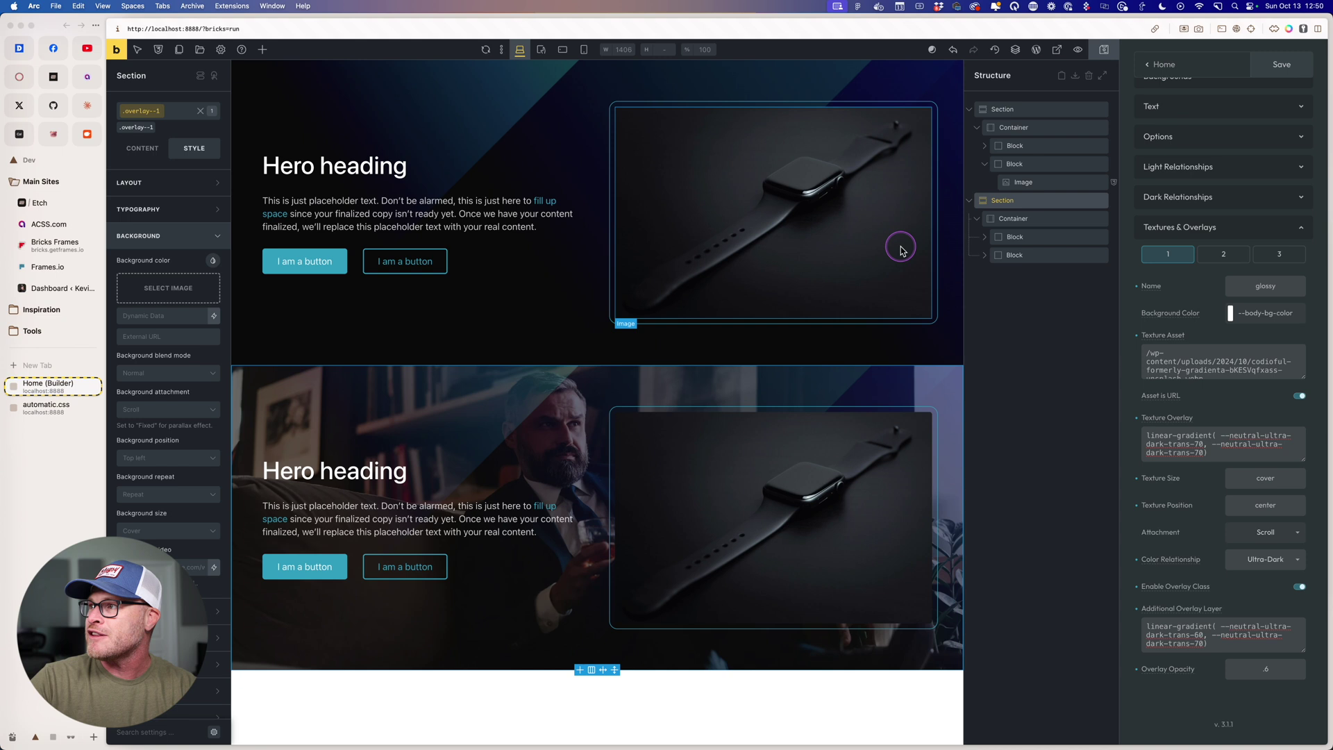
left_click(39, 410)
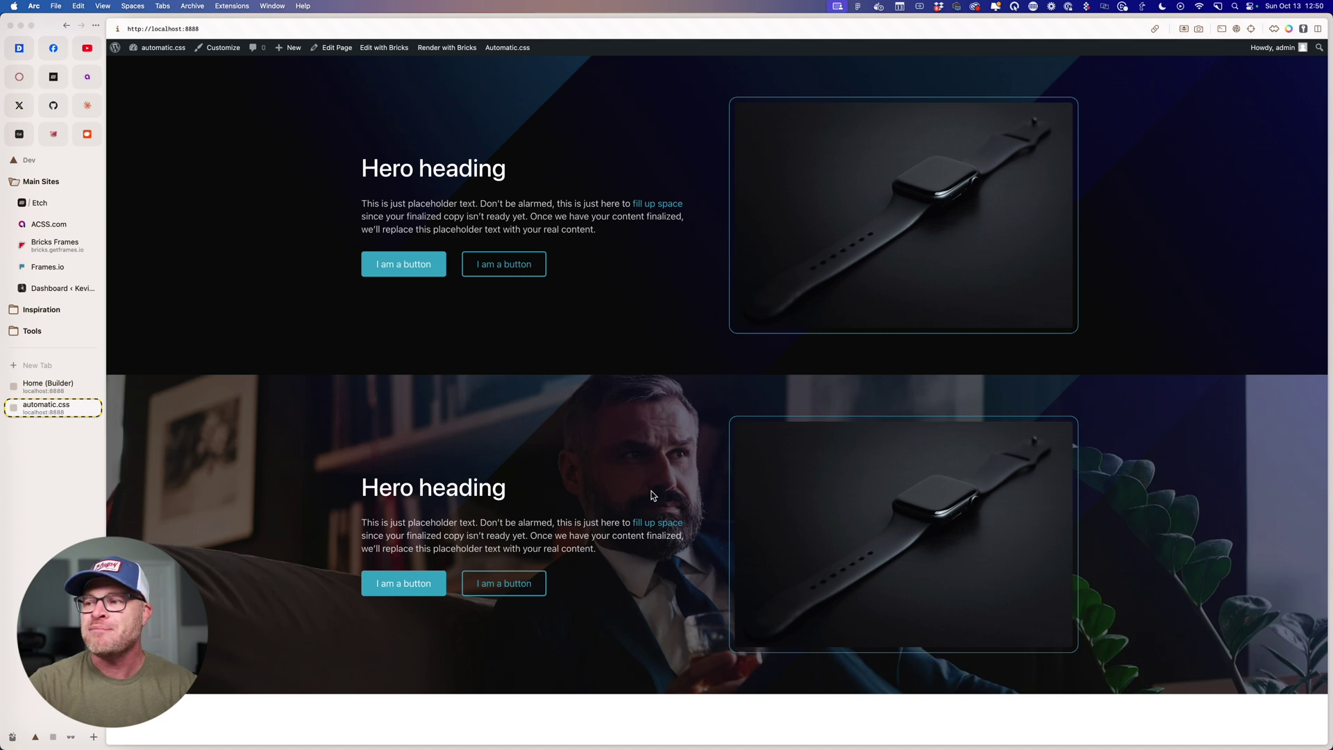
left_click(653, 497)
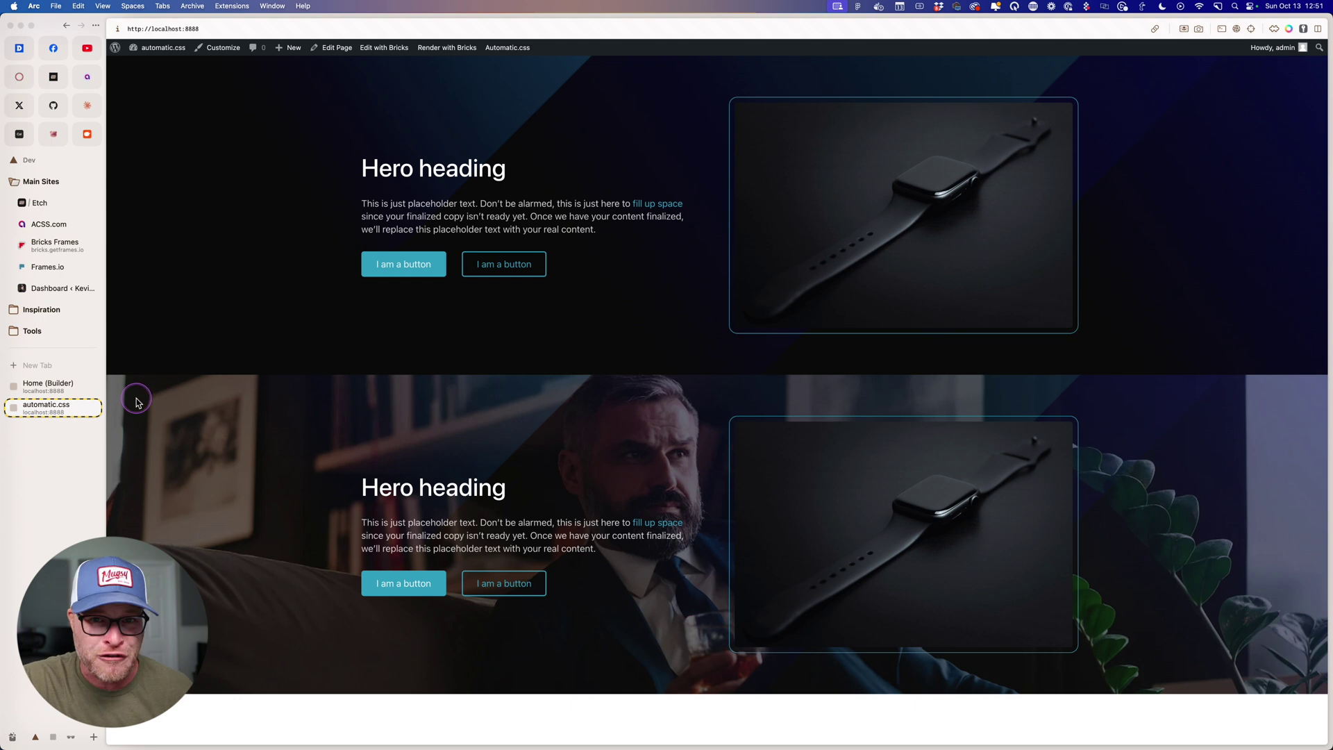
Step: Give the first hero's watch image the new overlay--glossy class
left_click(39, 386)
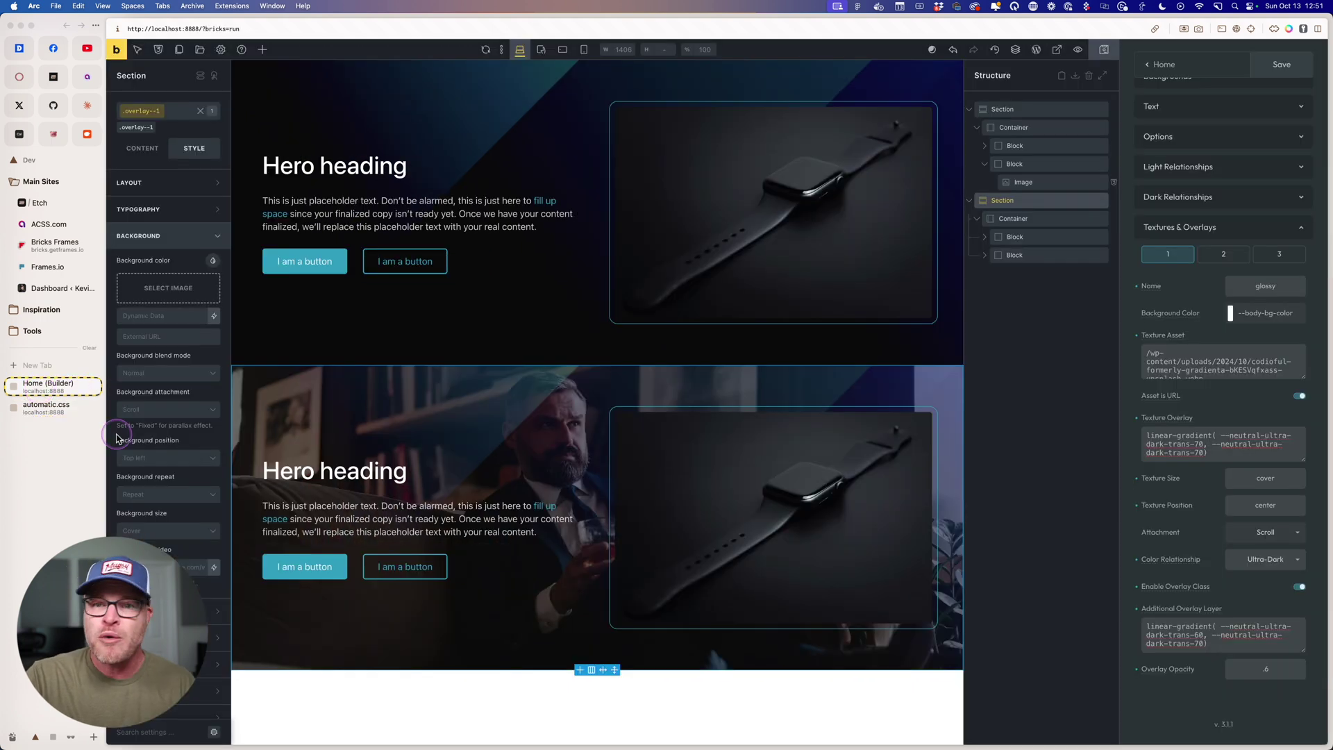
left_click(157, 113)
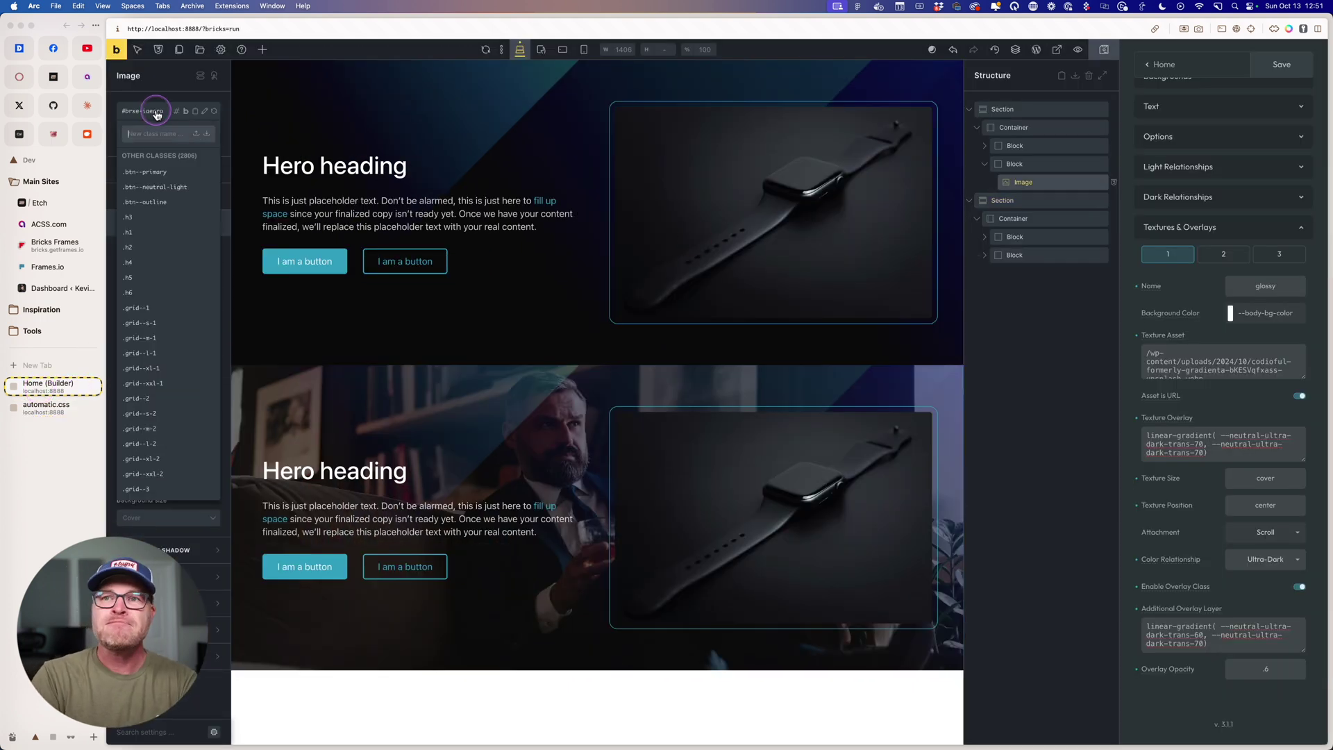
type("overlay--")
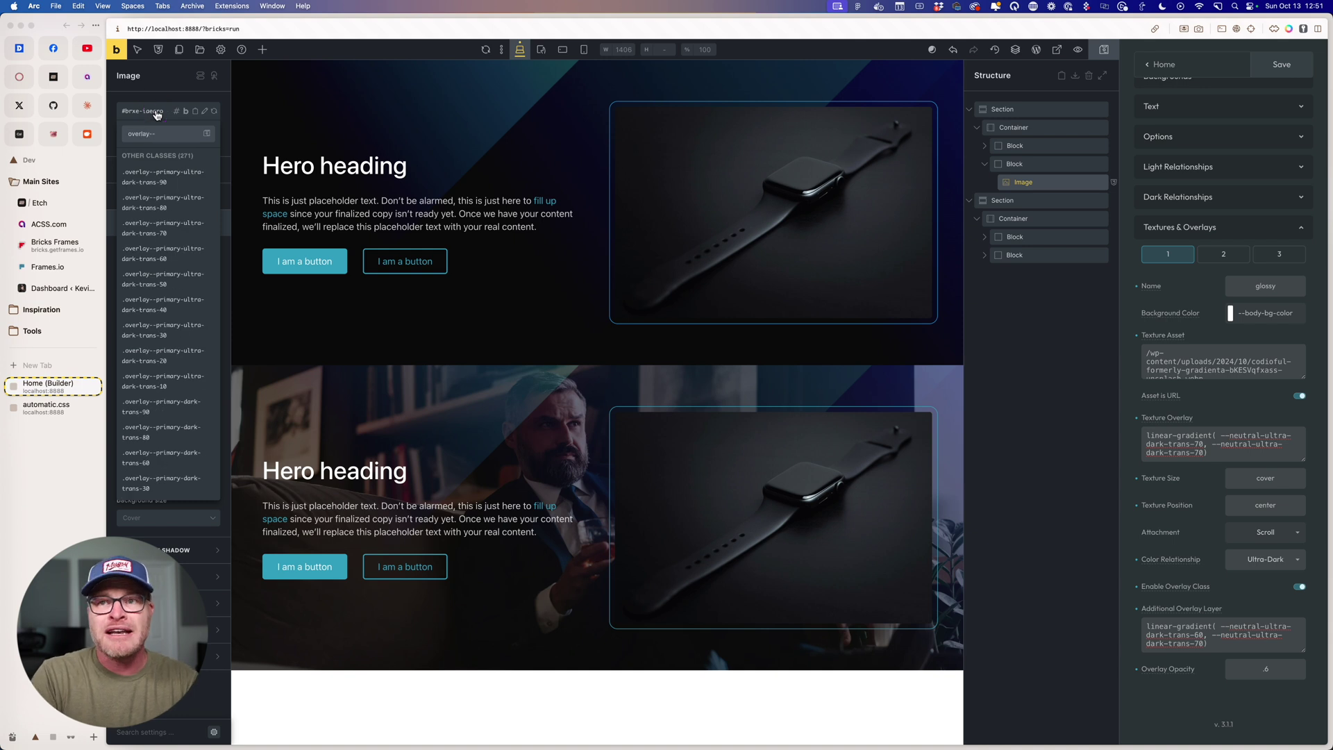
type("glossy")
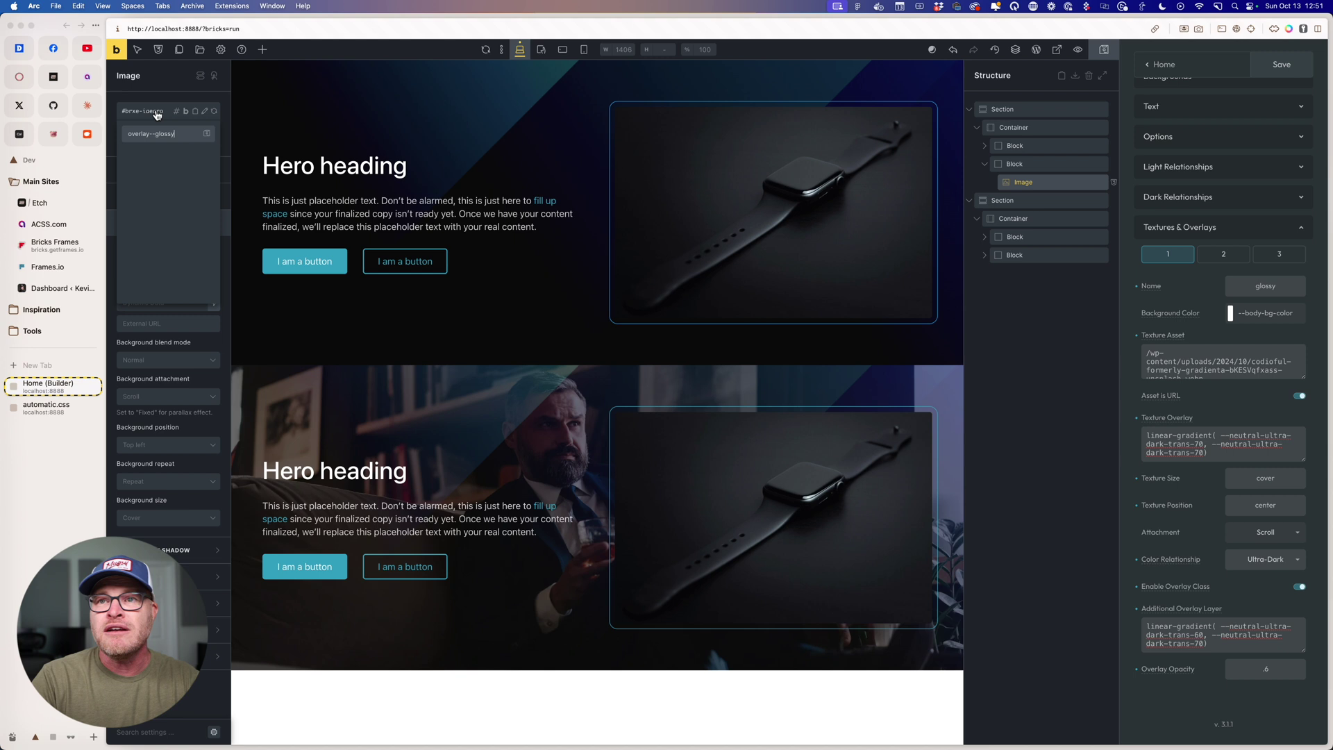
key("Return")
Step: Apply overlay--1 to the second hero's watch image and save the page
left_click(765, 468)
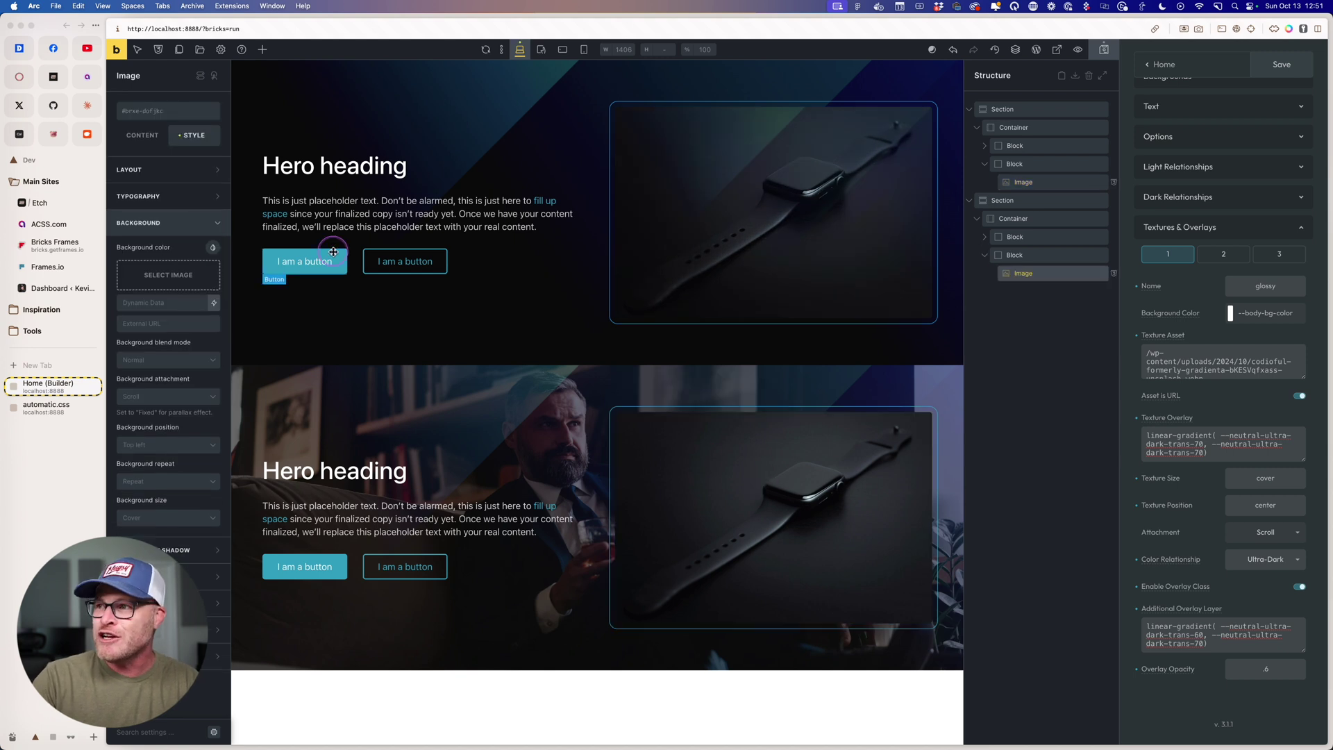
left_click(157, 111)
type("overlay")
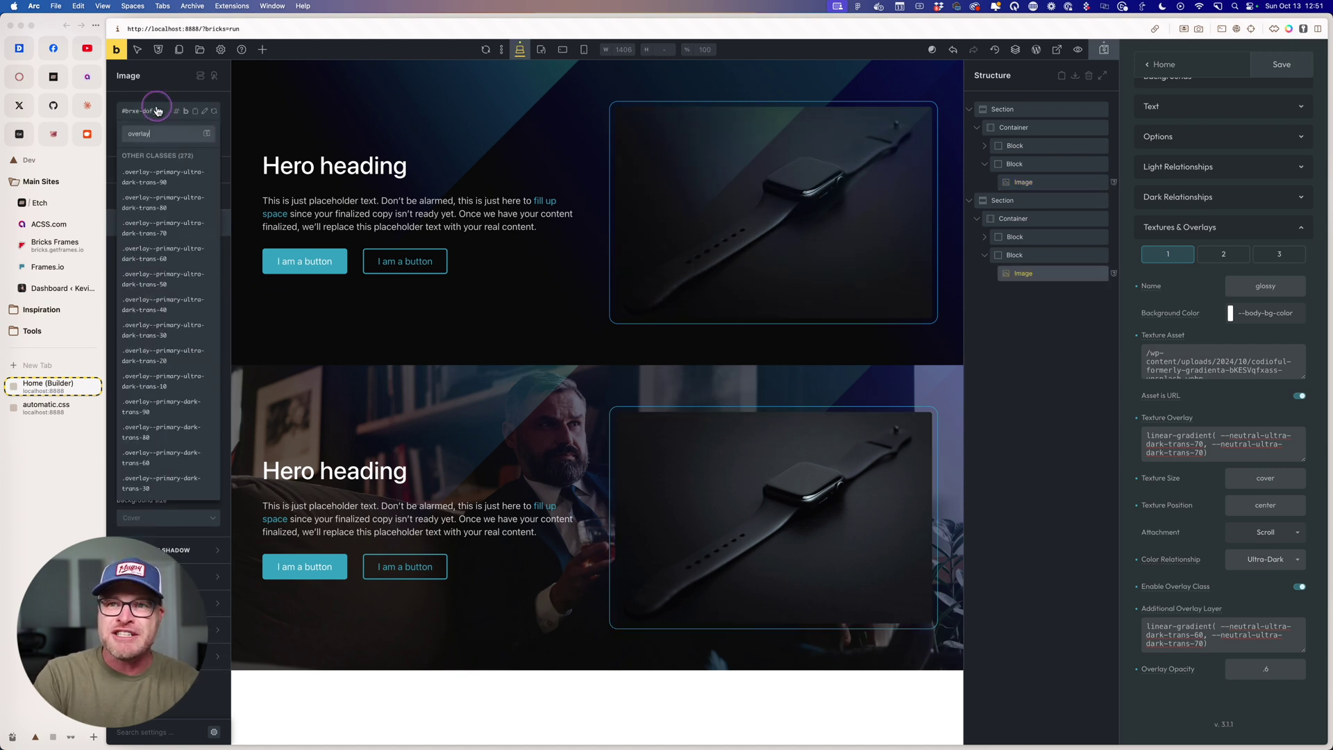
type("--1")
key("Return")
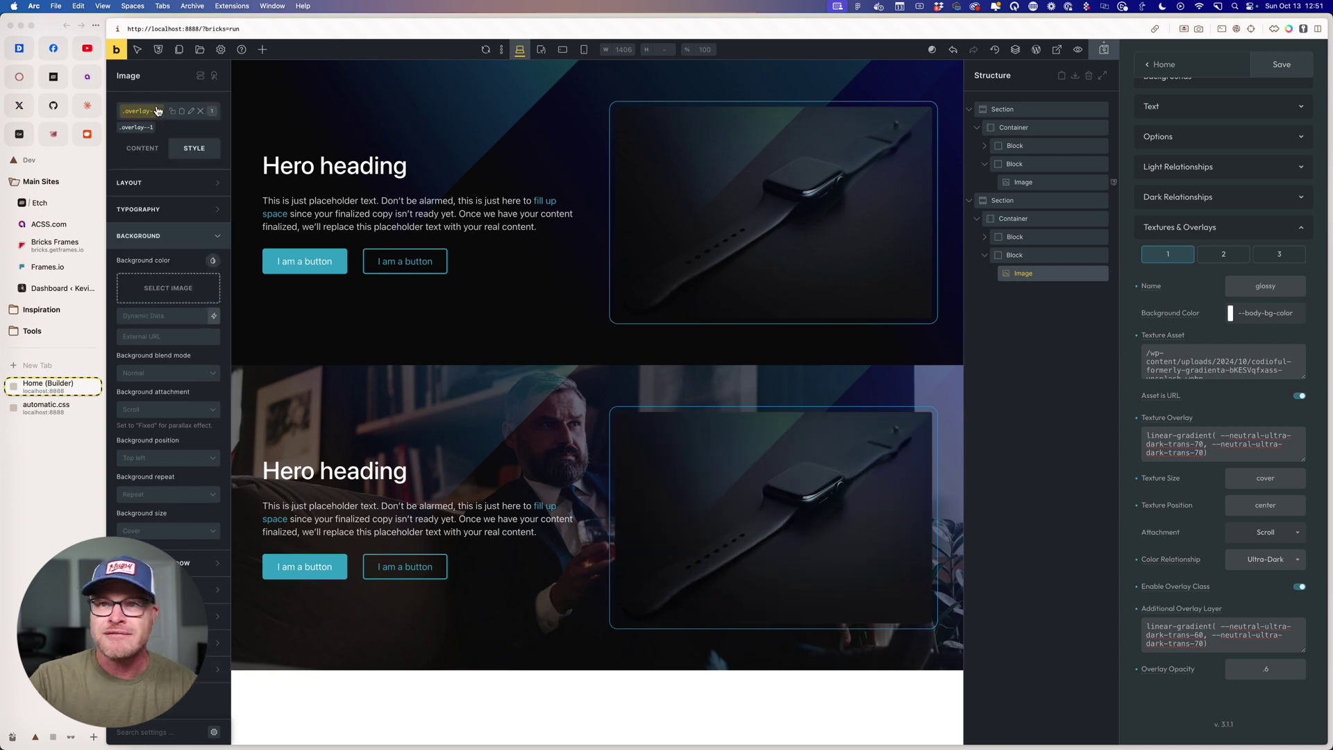
key("super+s")
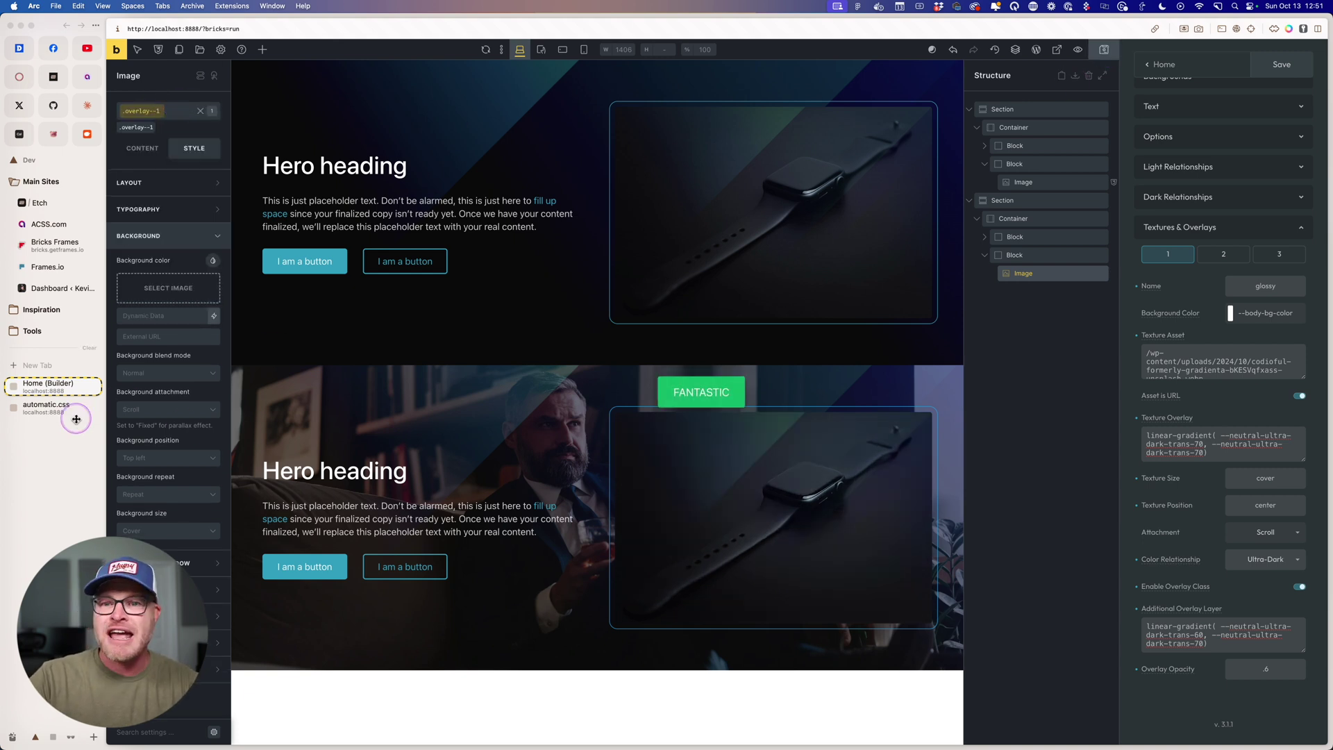
Step: Reload the live front-end page to see both watch images under the dark glossy overlay
left_click(46, 408)
key("super+r")
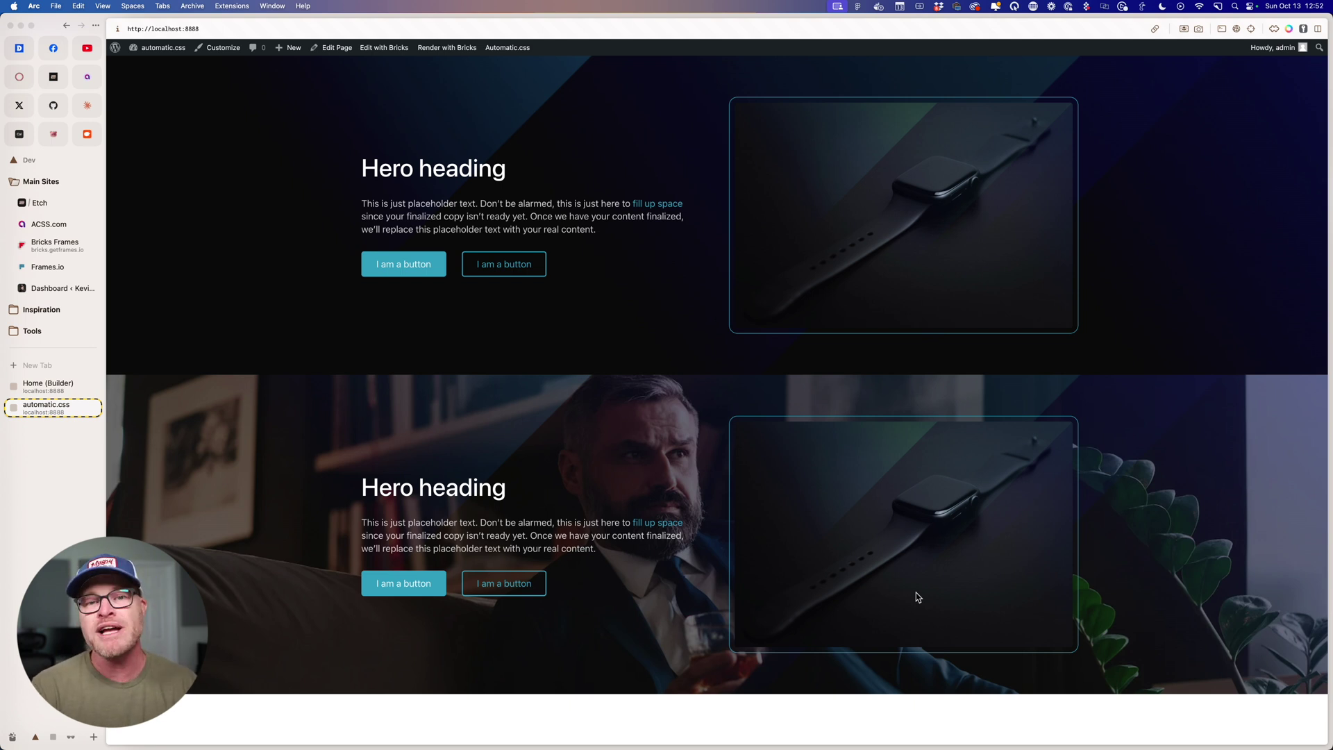
left_click(913, 595)
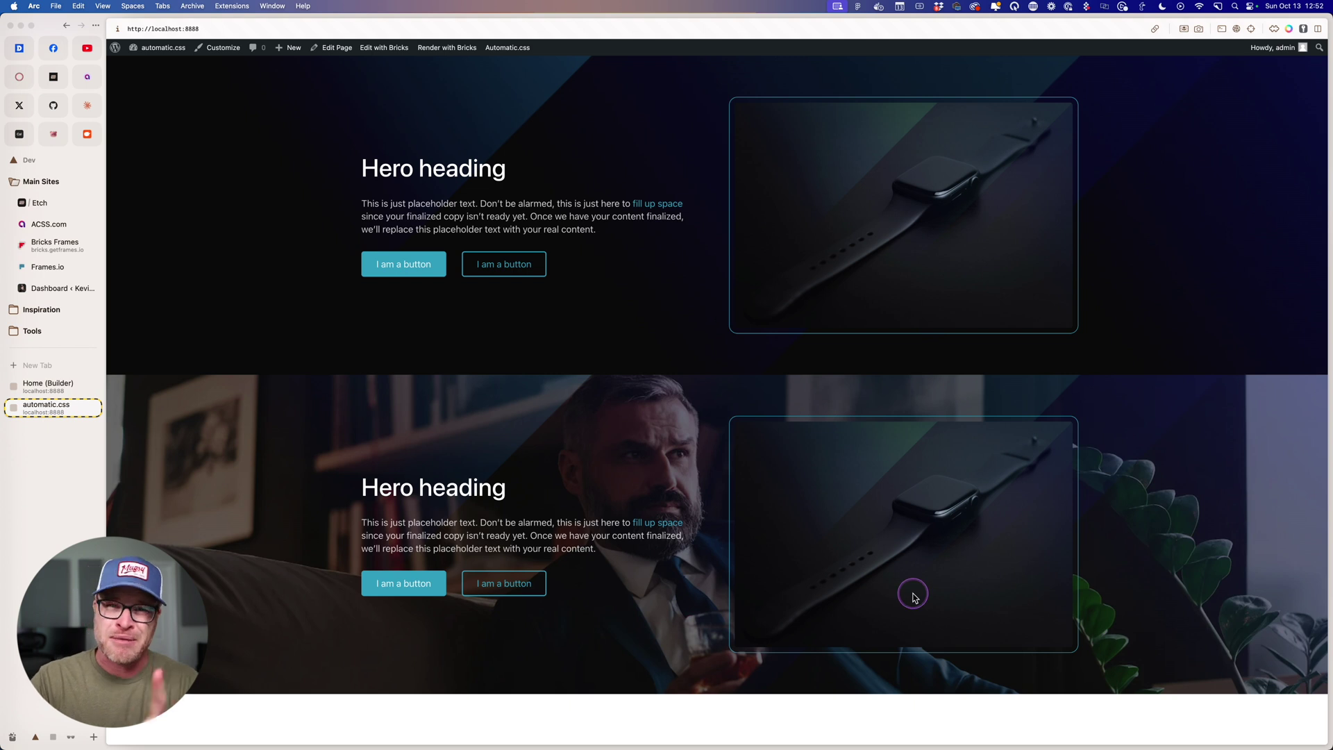